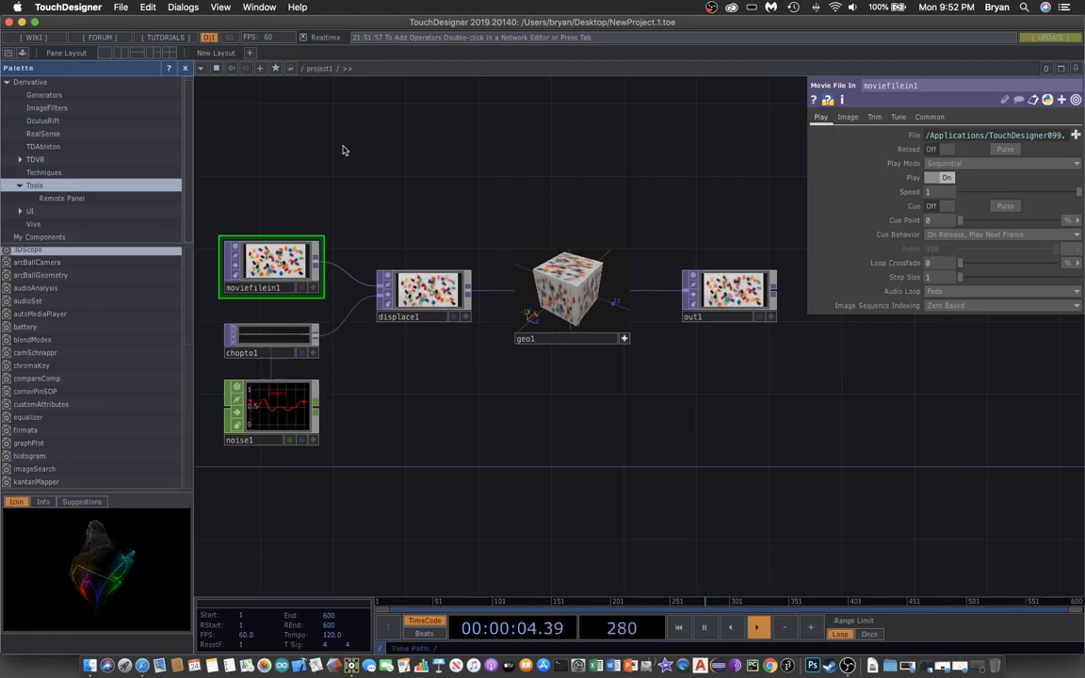
- Hide the Palette and delete the five starter operators, keeping only out1
left_click(185, 71)
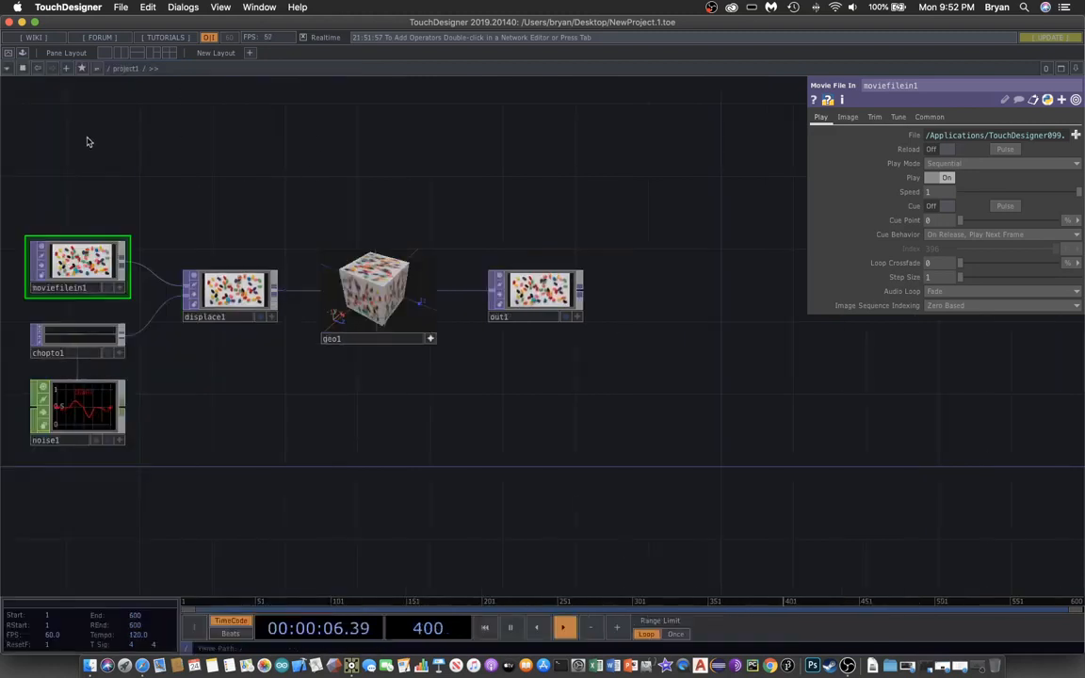
left_click_drag(92, 165, 527, 510)
key("Delete")
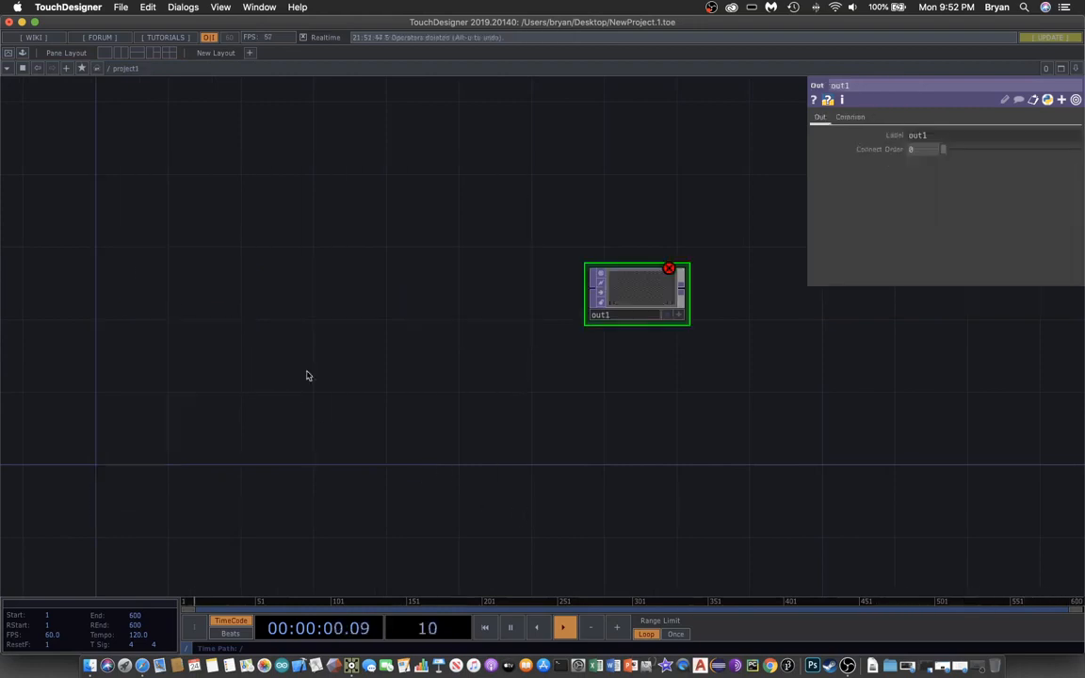
- Create a Desktop project folder PlaySound004 with an Audio folder and save as PlaySound004.toe
left_click(123, 8)
left_click(245, 338)
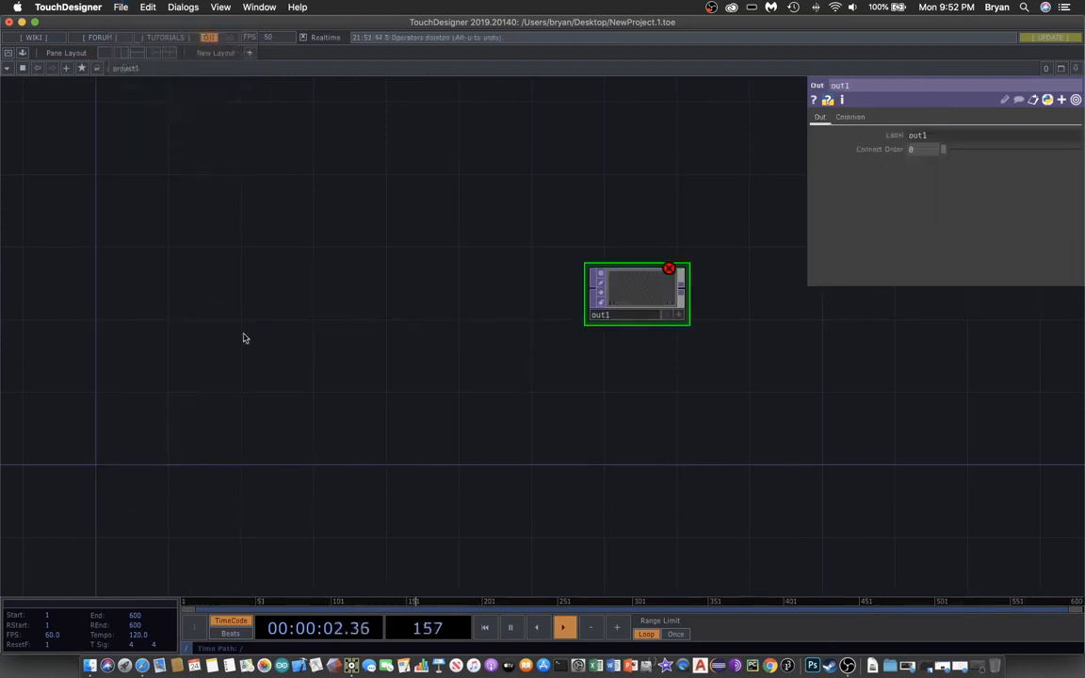
left_click_drag(541, 314, 355, 275)
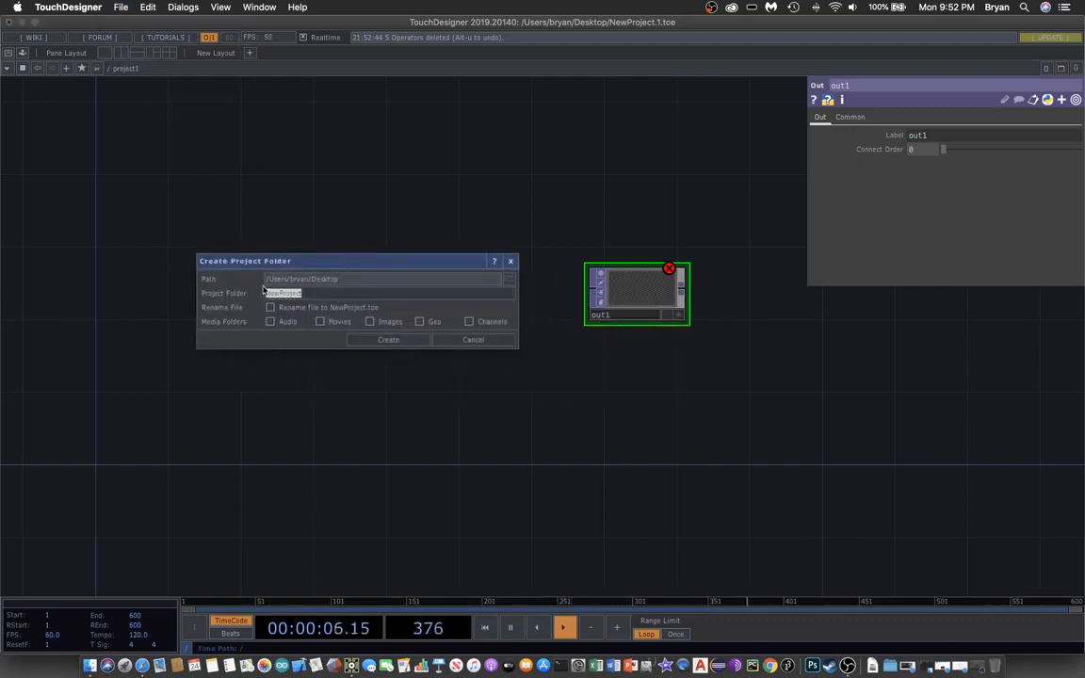
left_click(262, 361)
left_click(320, 294)
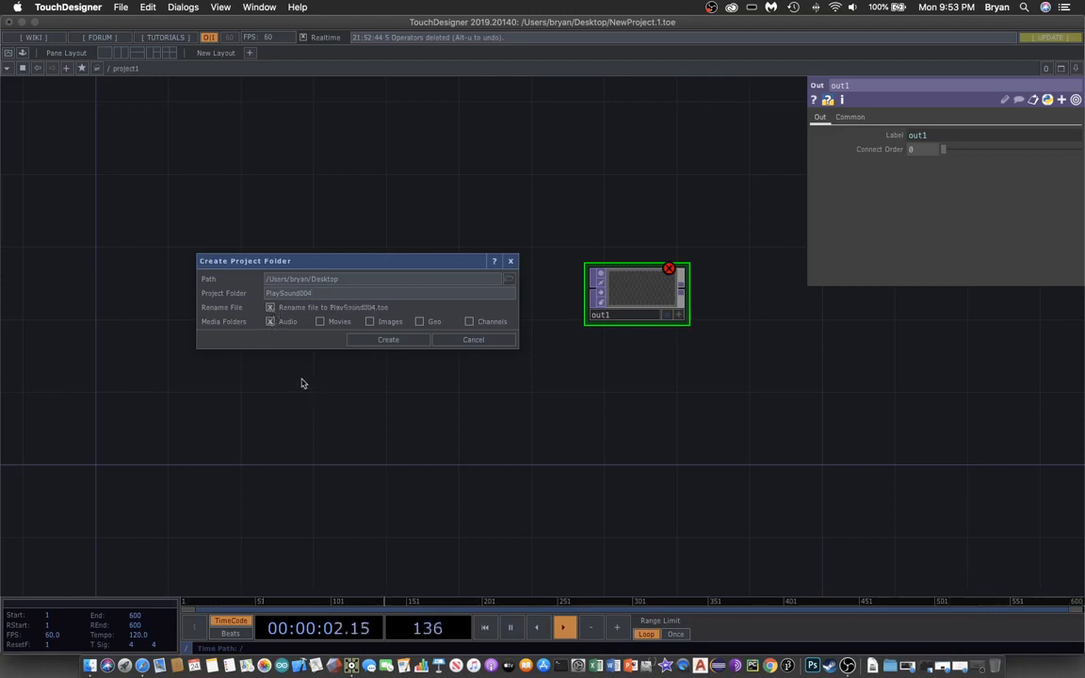
left_click(389, 340)
left_click(798, 391)
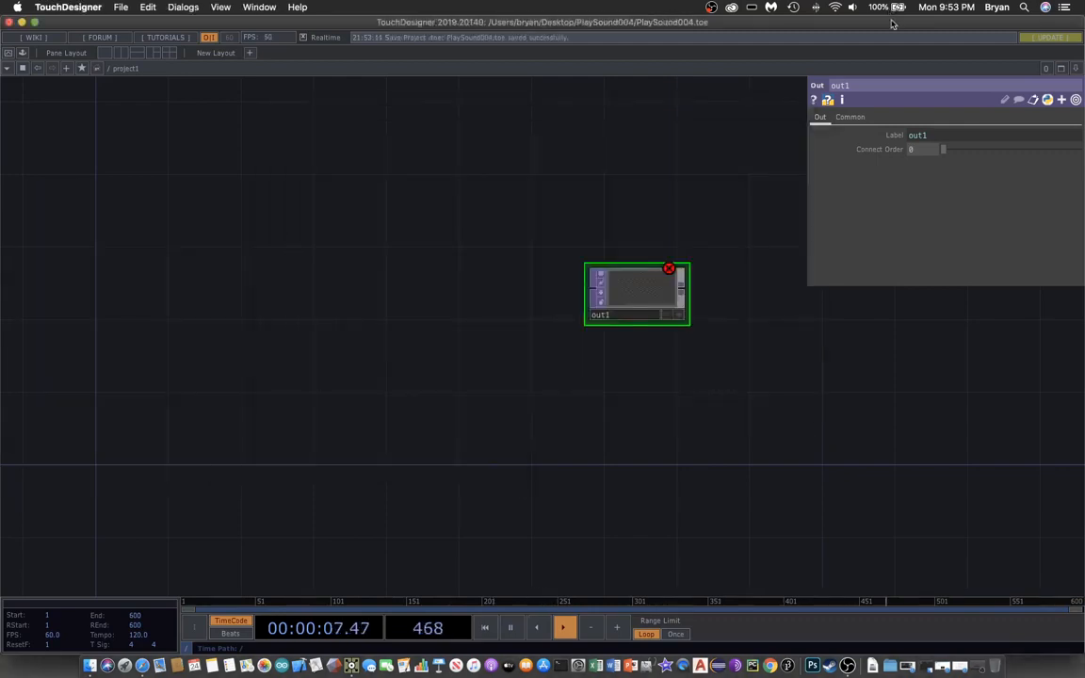
- Open the project's Audio folder in Finder beside the Music samples folder
left_click_drag(892, 24, 417, 315)
left_click(151, 242)
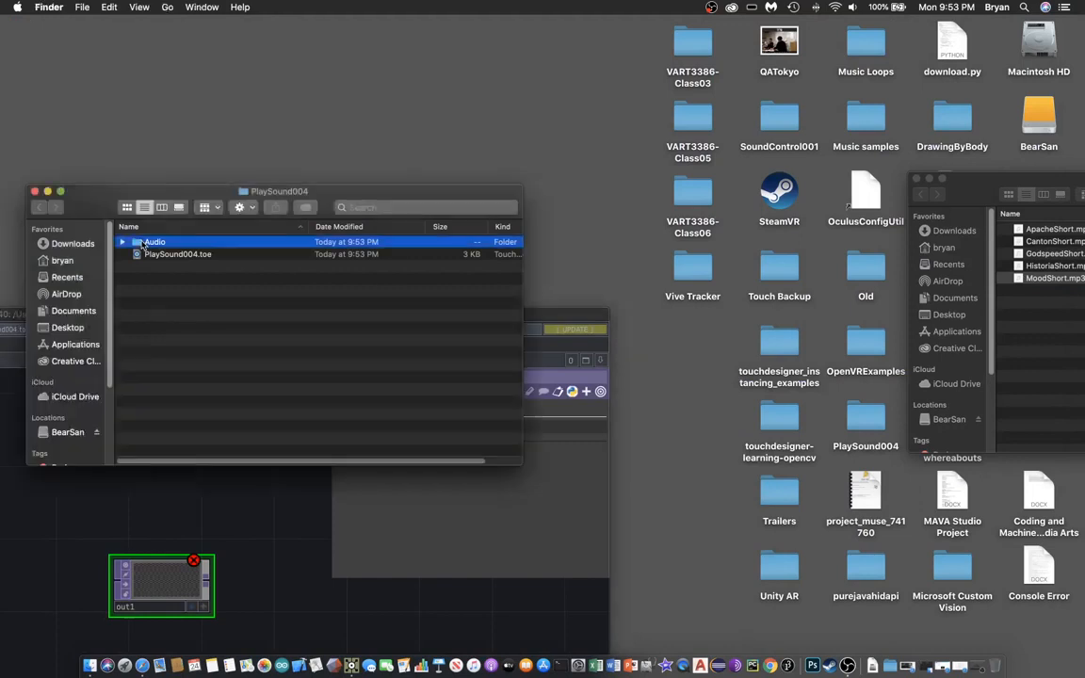
double_click(151, 242)
left_click_drag(217, 191, 260, 71)
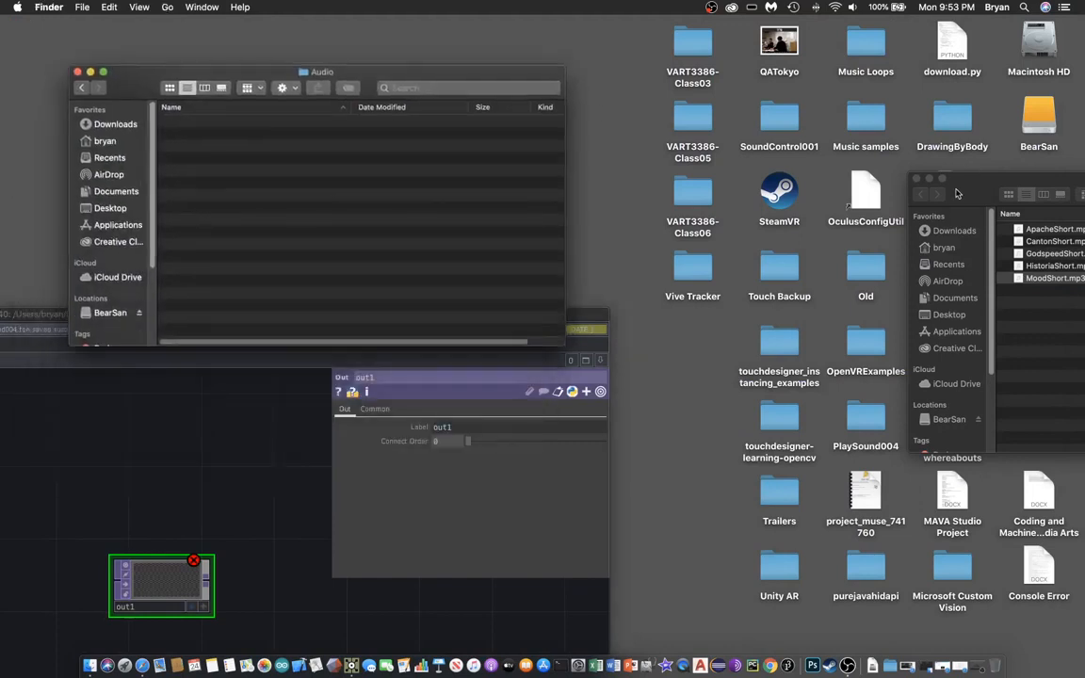
left_click_drag(956, 193, 760, 95)
- Copy MoodShort.mp3 from Music samples into the Audio folder and return to TouchDesigner
left_click(843, 181)
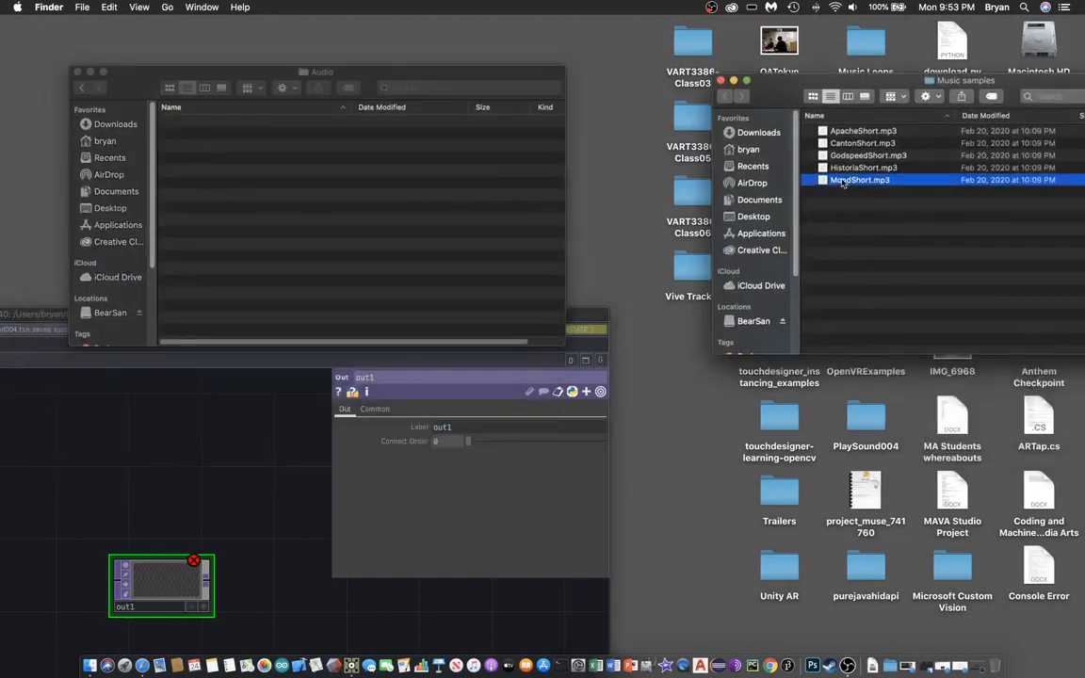
right_click(844, 179)
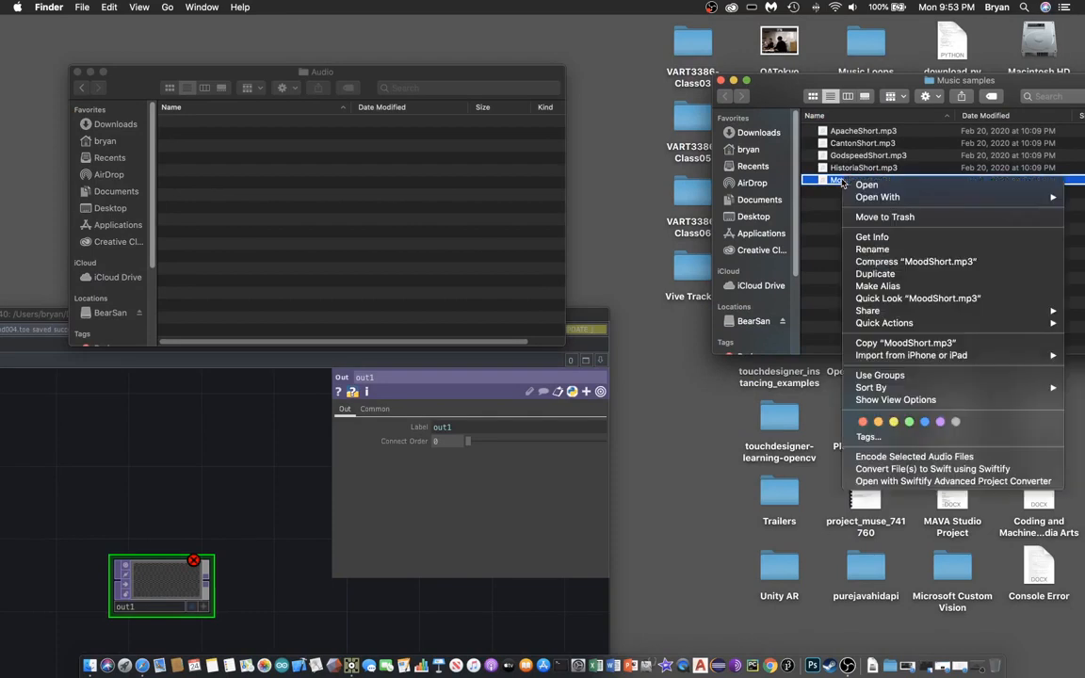
left_click(894, 343)
left_click(339, 265)
right_click(339, 264)
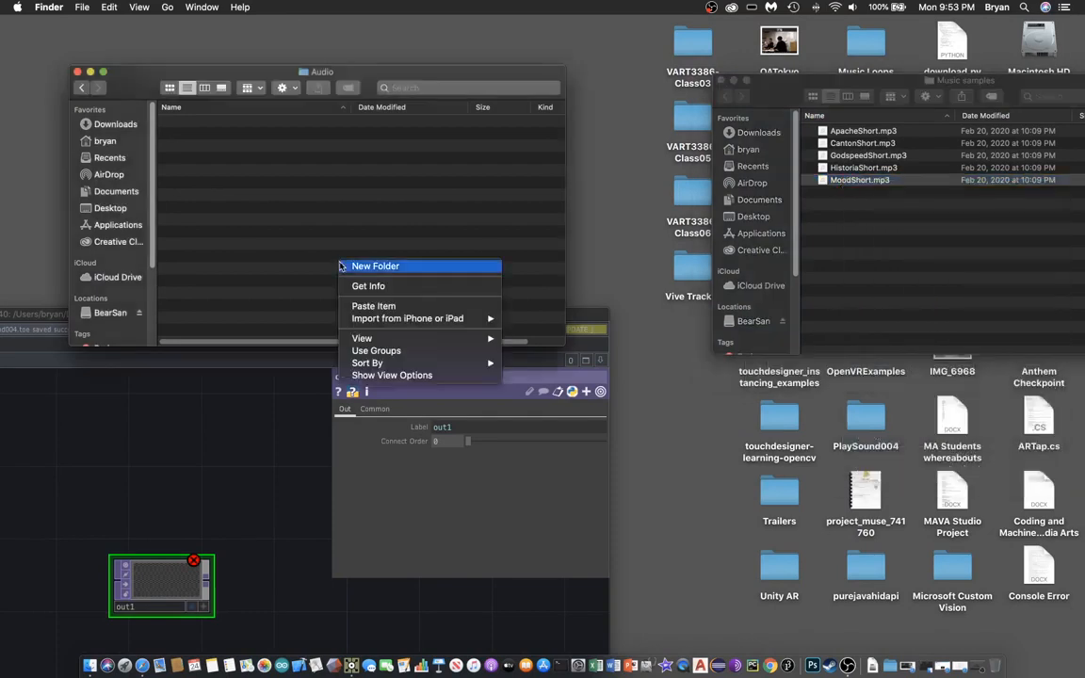
left_click(374, 307)
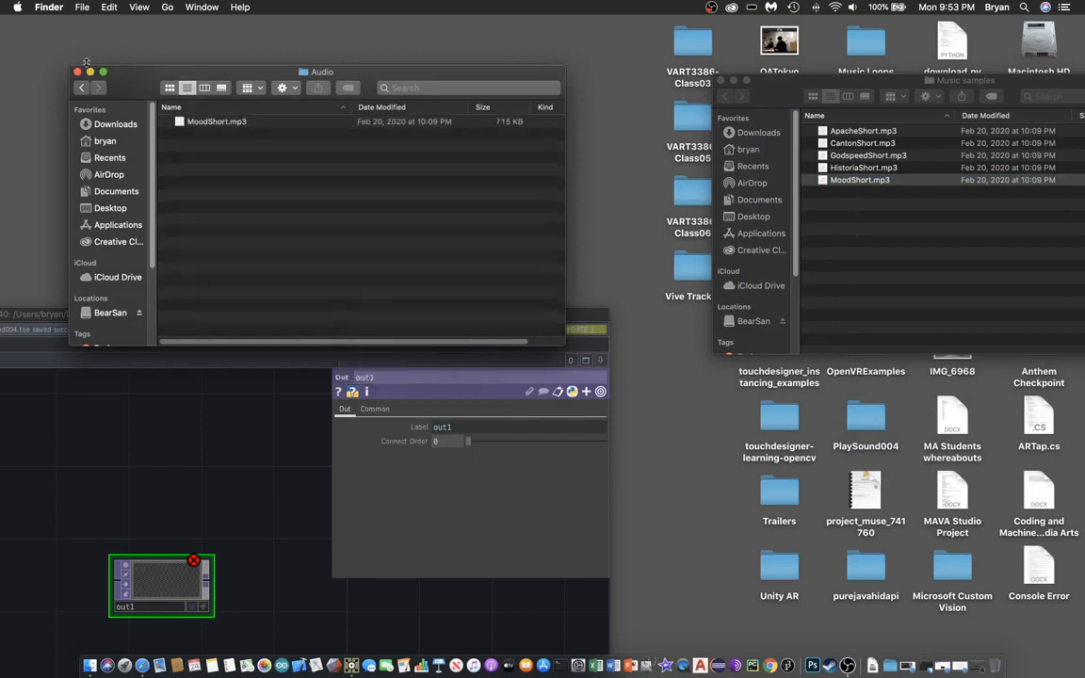
left_click(233, 354)
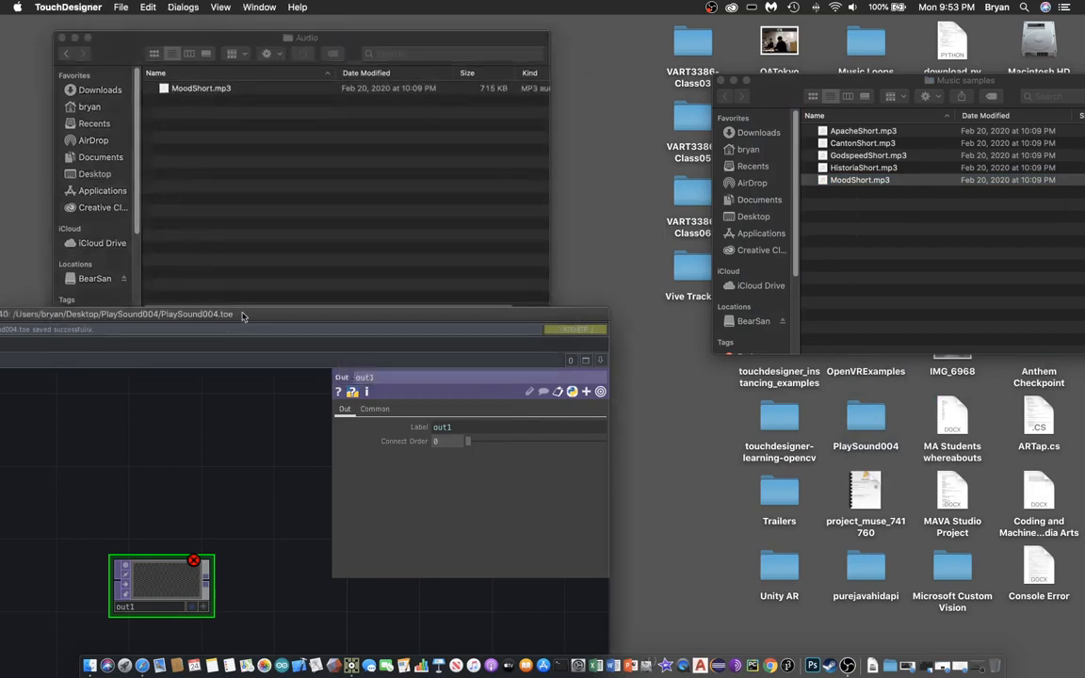
left_click_drag(240, 316, 712, 123)
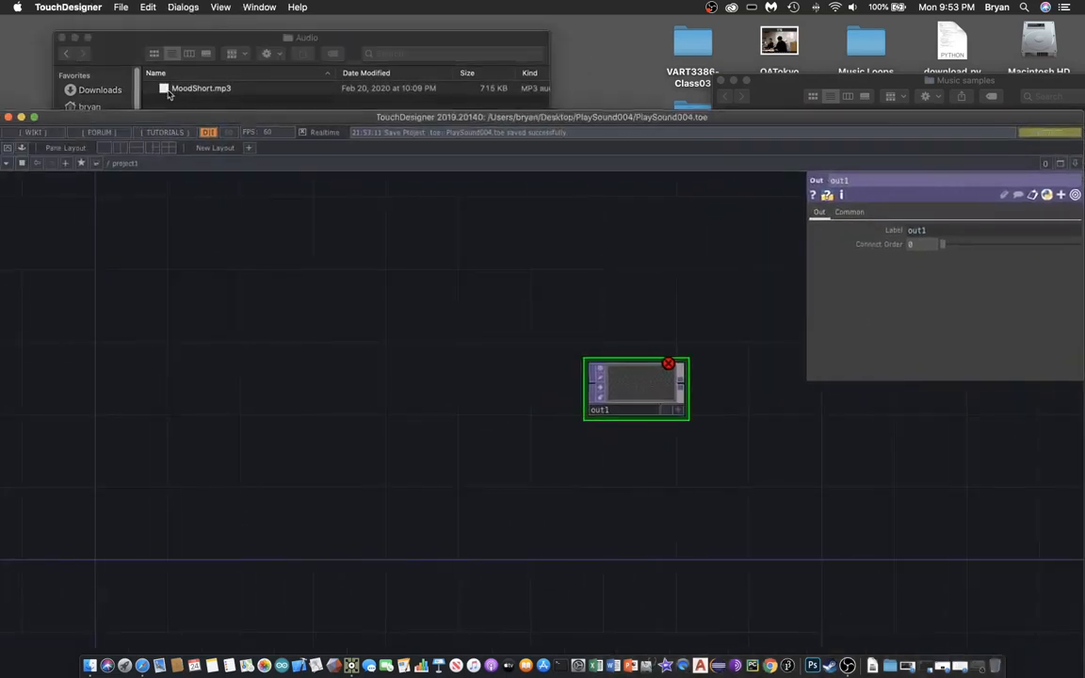
- Add MoodShort.mp3 as an audio file CHOP and wire it into a new audiodevout1
left_click_drag(168, 94, 196, 325)
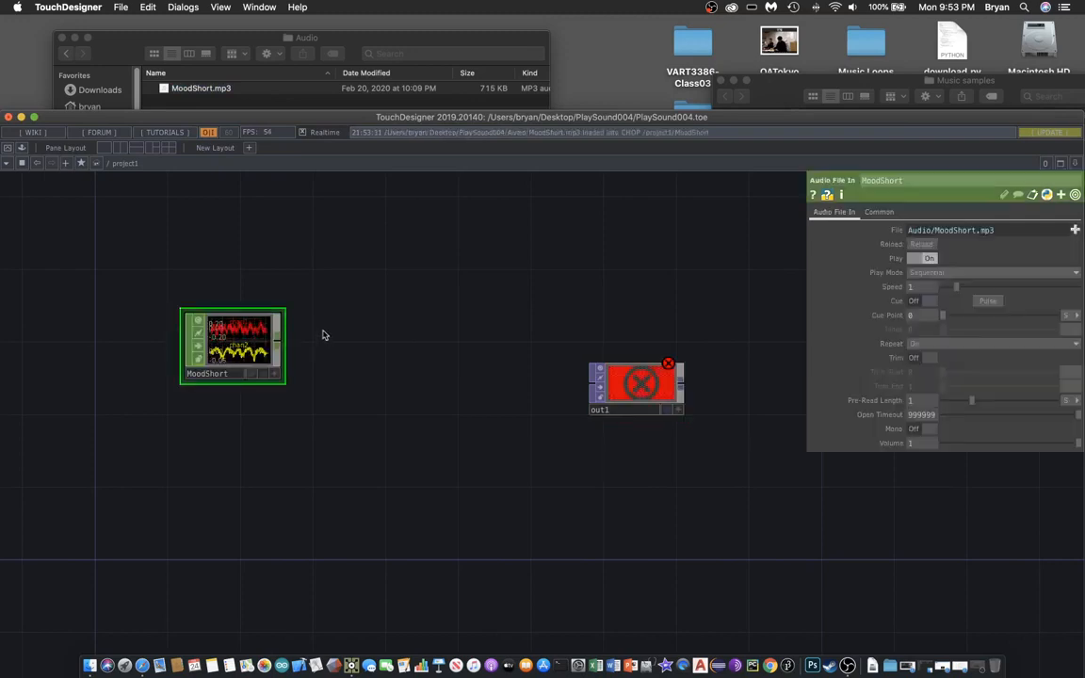
left_click_drag(291, 117, 291, 22)
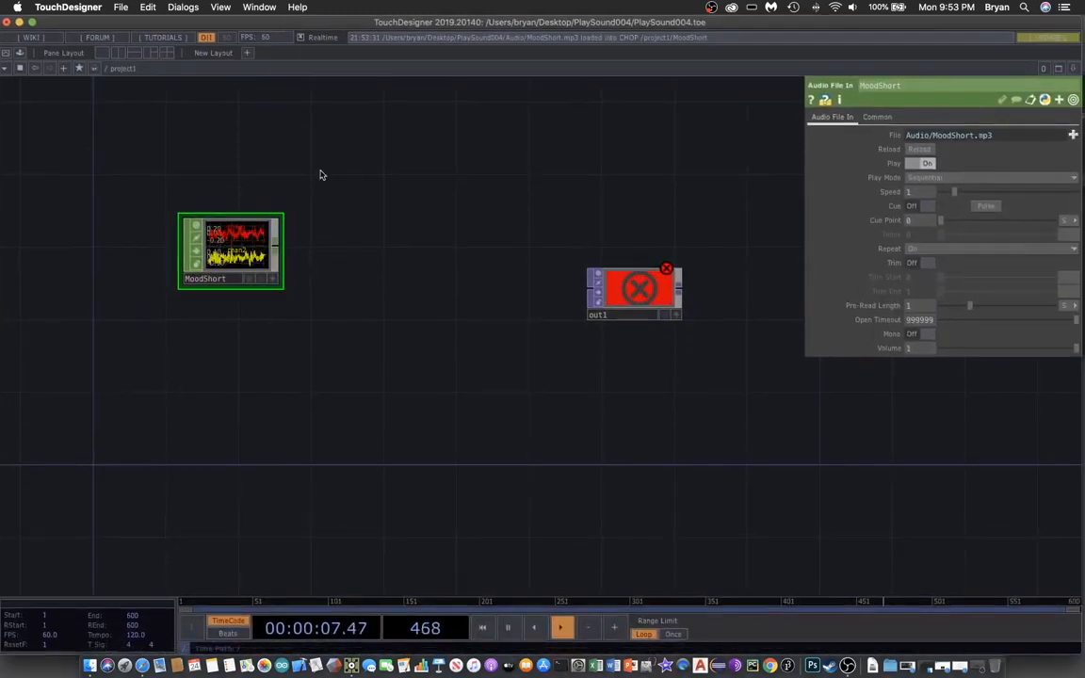
key("Tab")
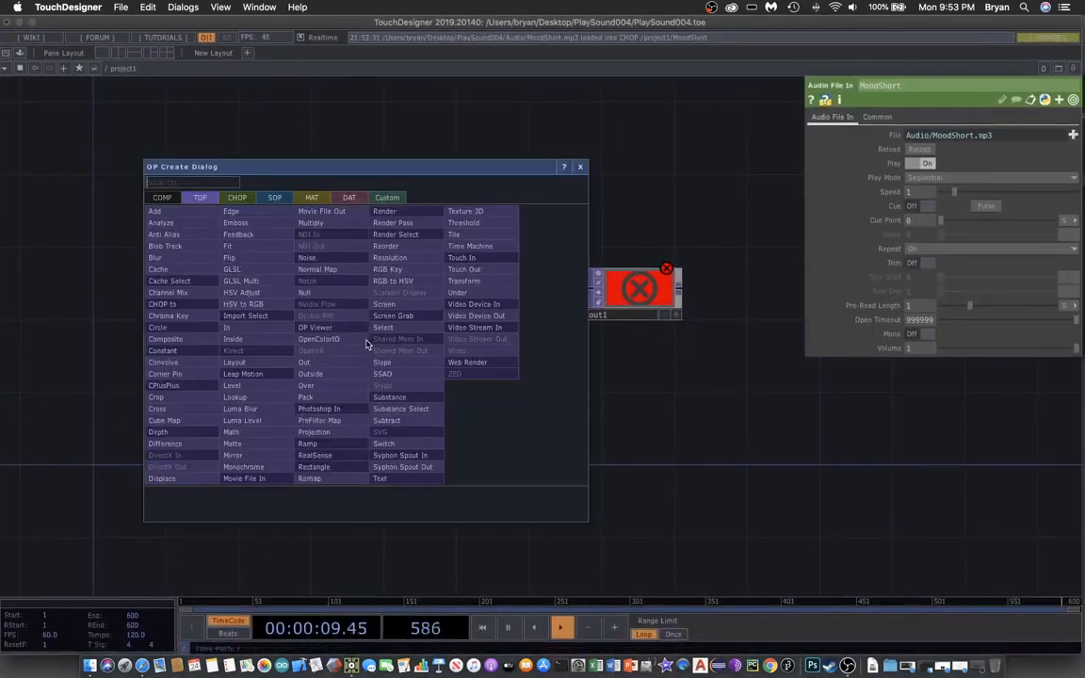
left_click(240, 201)
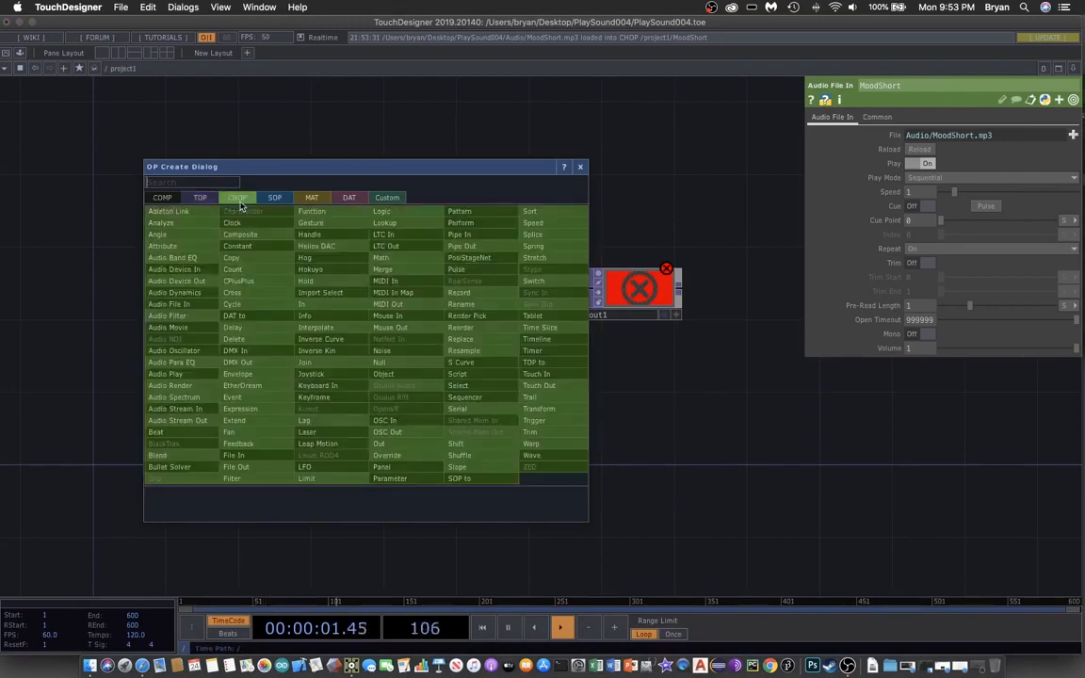
left_click(174, 280)
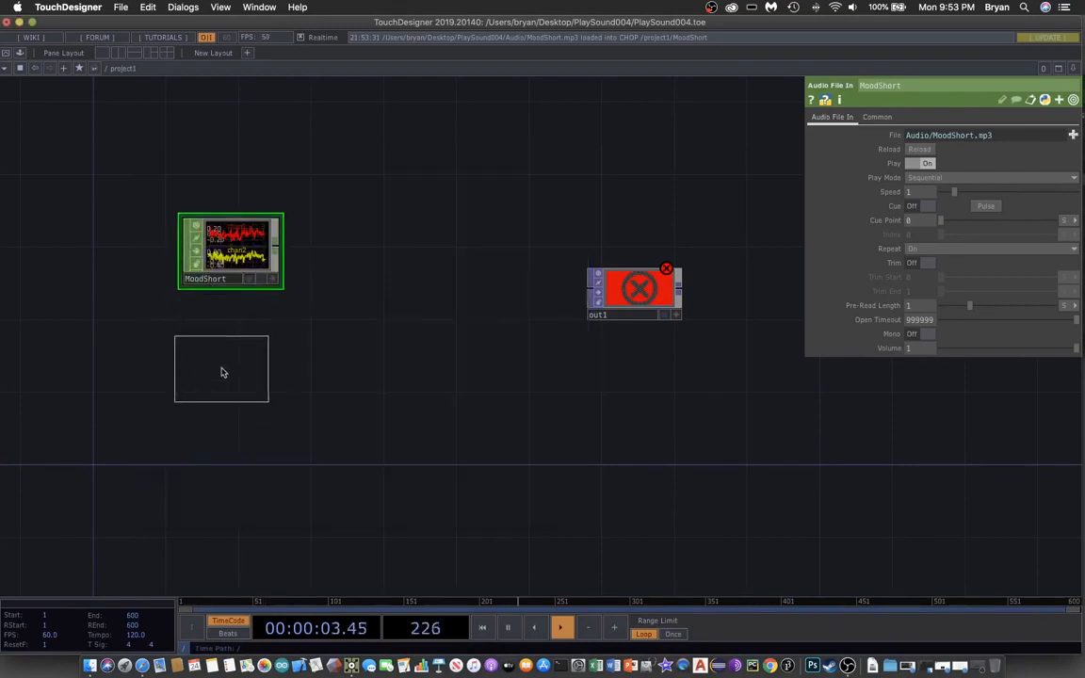
left_click(228, 375)
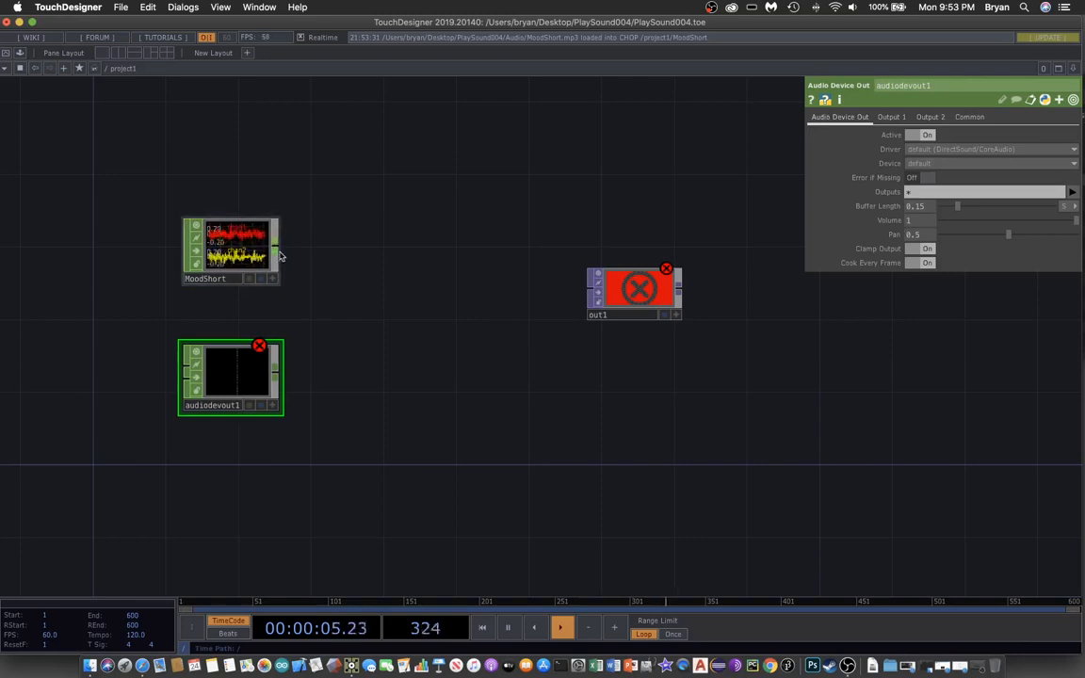
left_click_drag(148, 306, 182, 360)
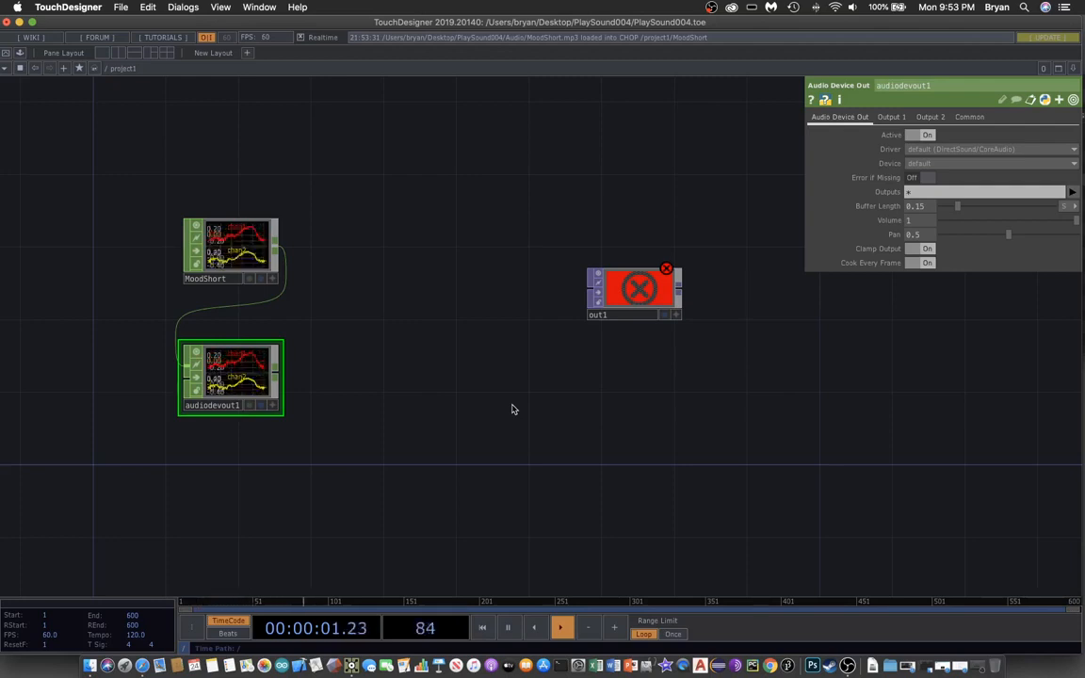
- Lower the system volume and move out1 down and right to clear space
key("XF86AudioLowerVolume")
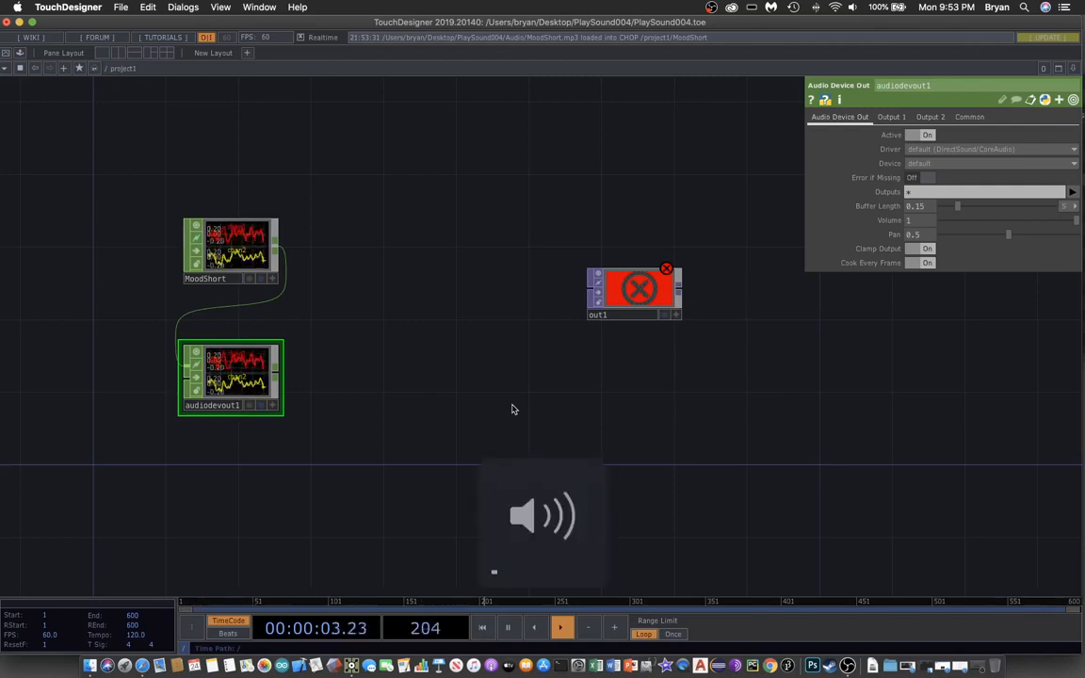
left_click_drag(435, 293, 384, 235)
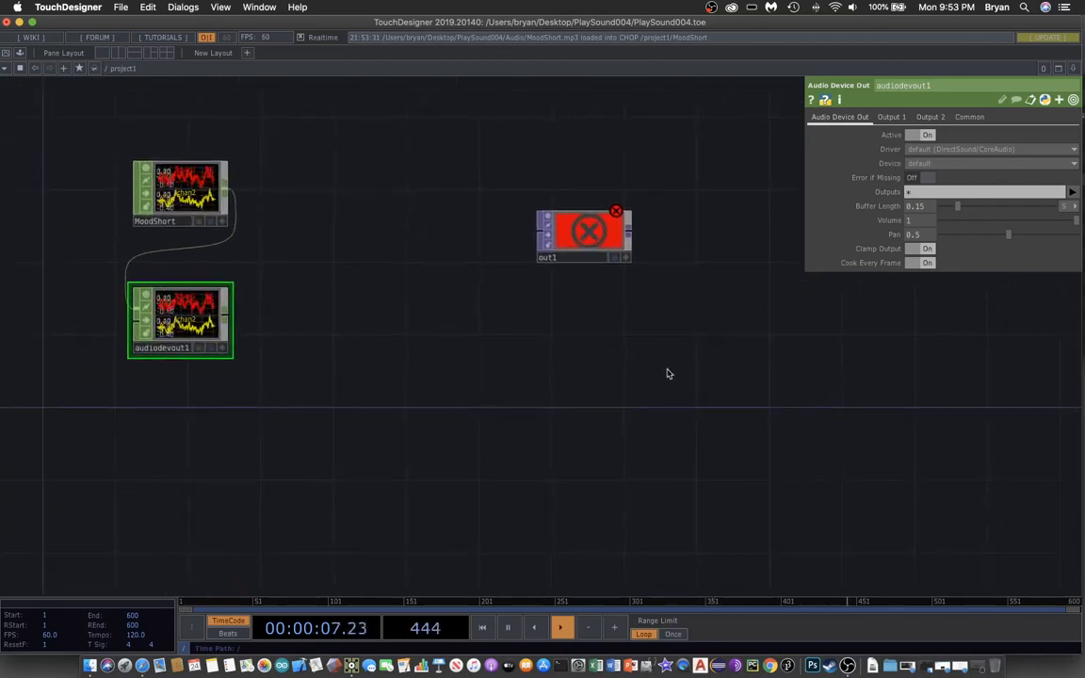
left_click_drag(657, 392, 621, 393)
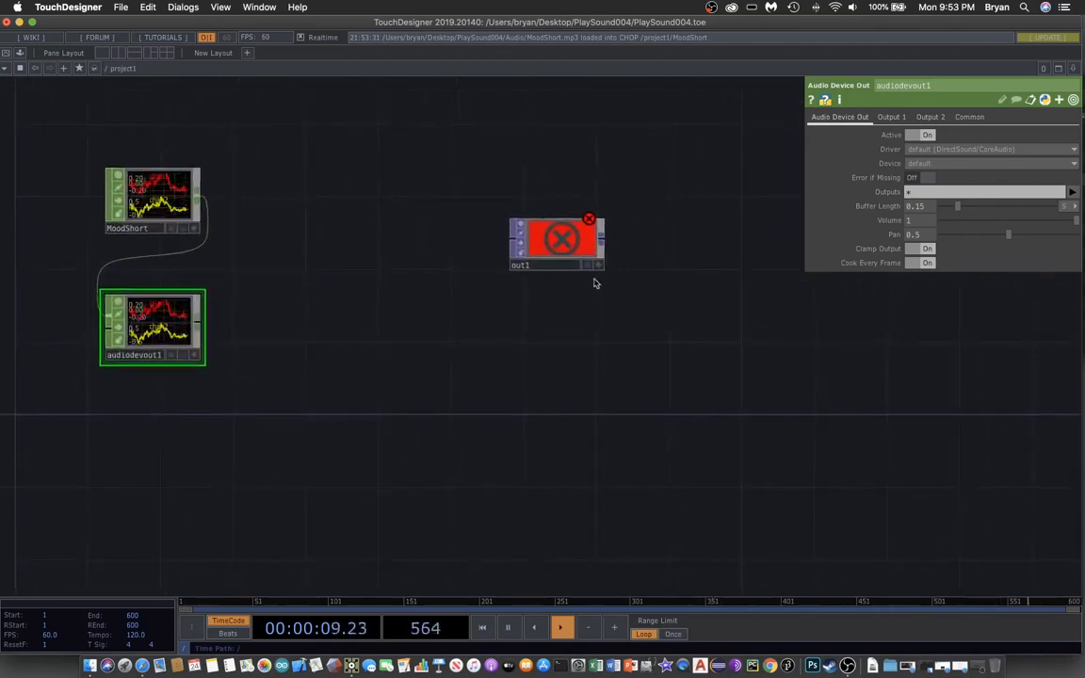
left_click_drag(569, 261, 714, 333)
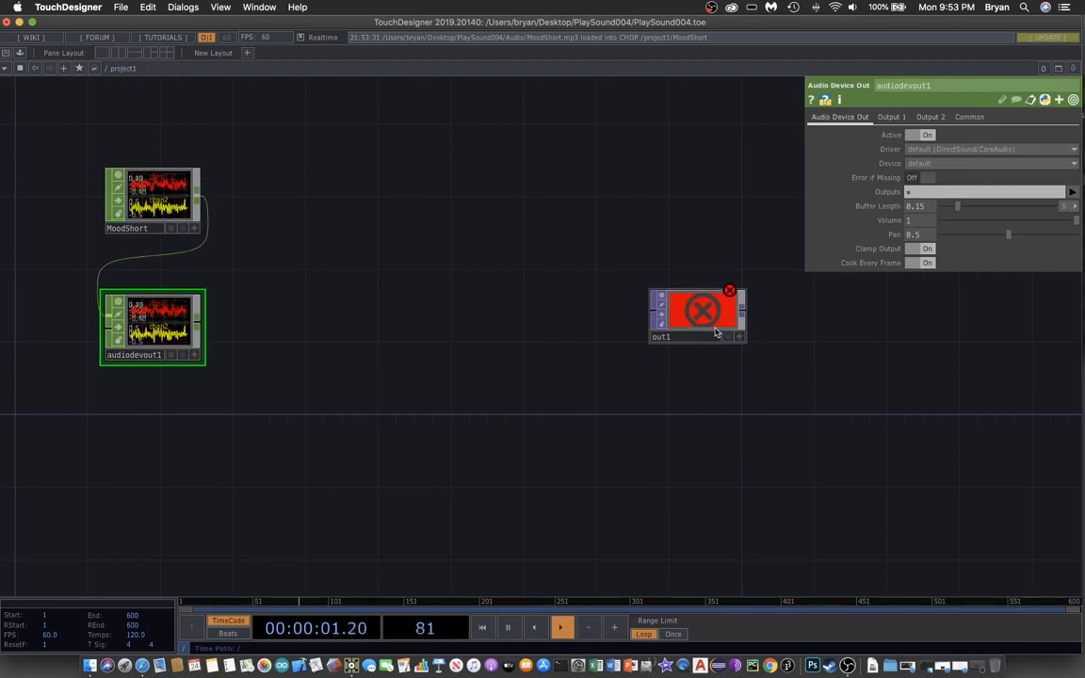
- Add an audiospect1 Audio Spectrum CHOP fed by MoodShort, level with it
key("Tab")
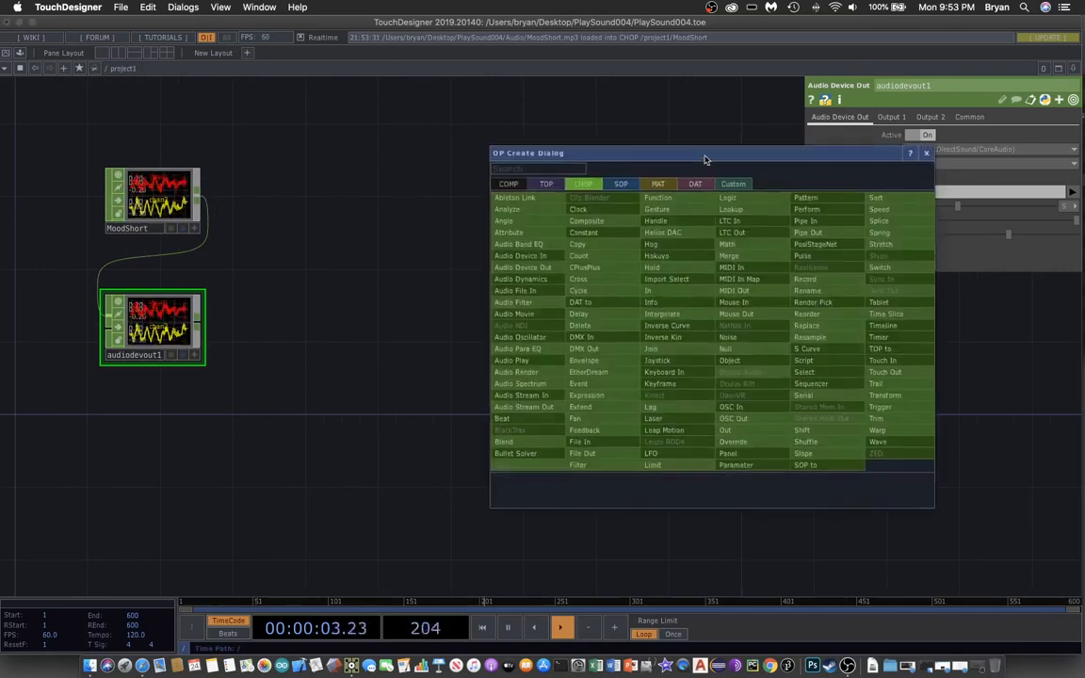
left_click_drag(704, 162, 646, 126)
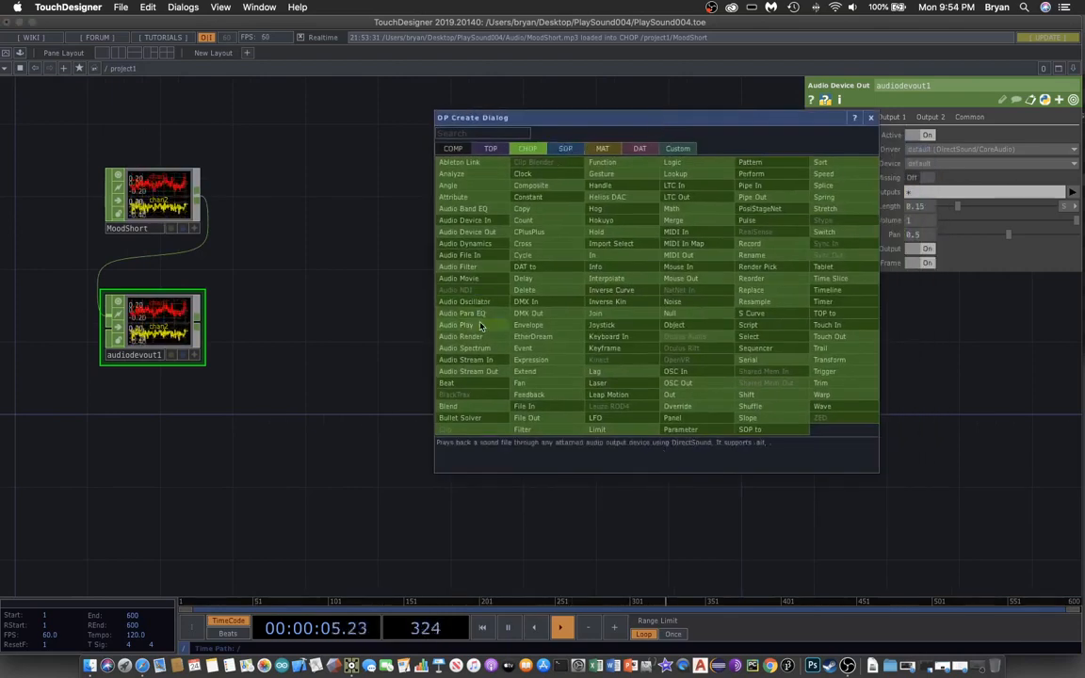
left_click(464, 347)
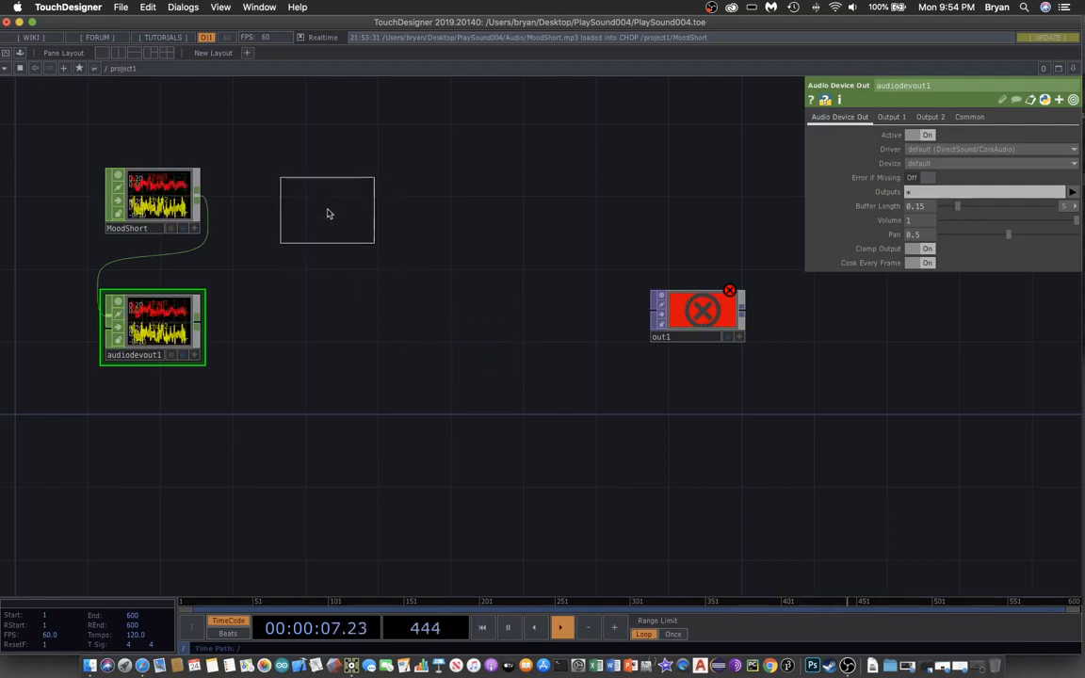
left_click(329, 213)
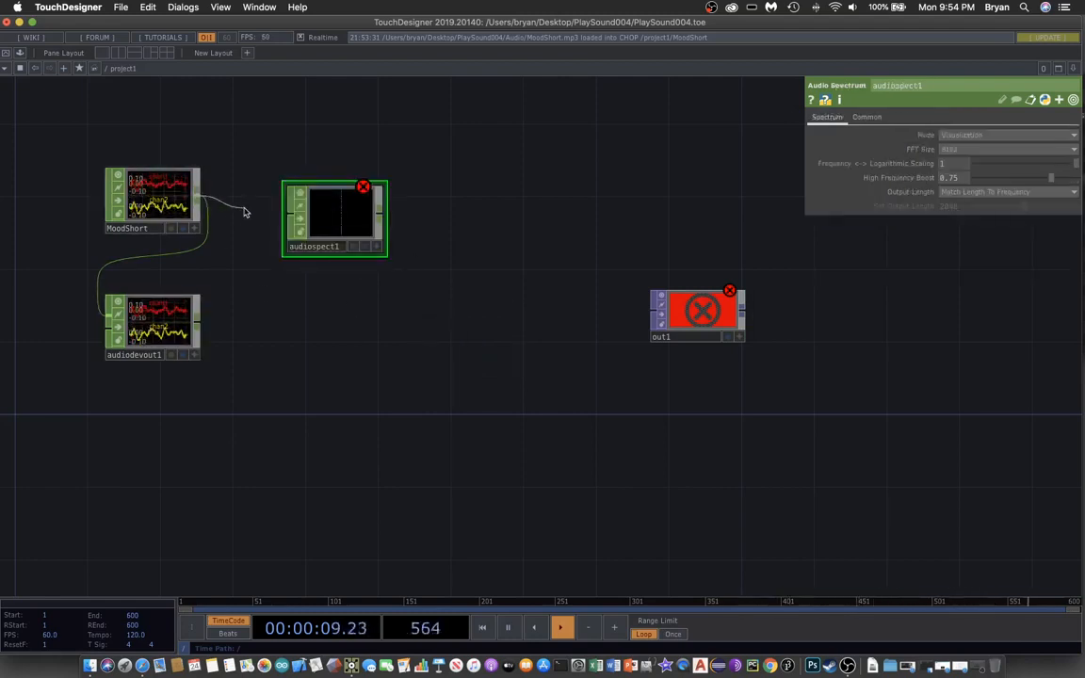
left_click(285, 212)
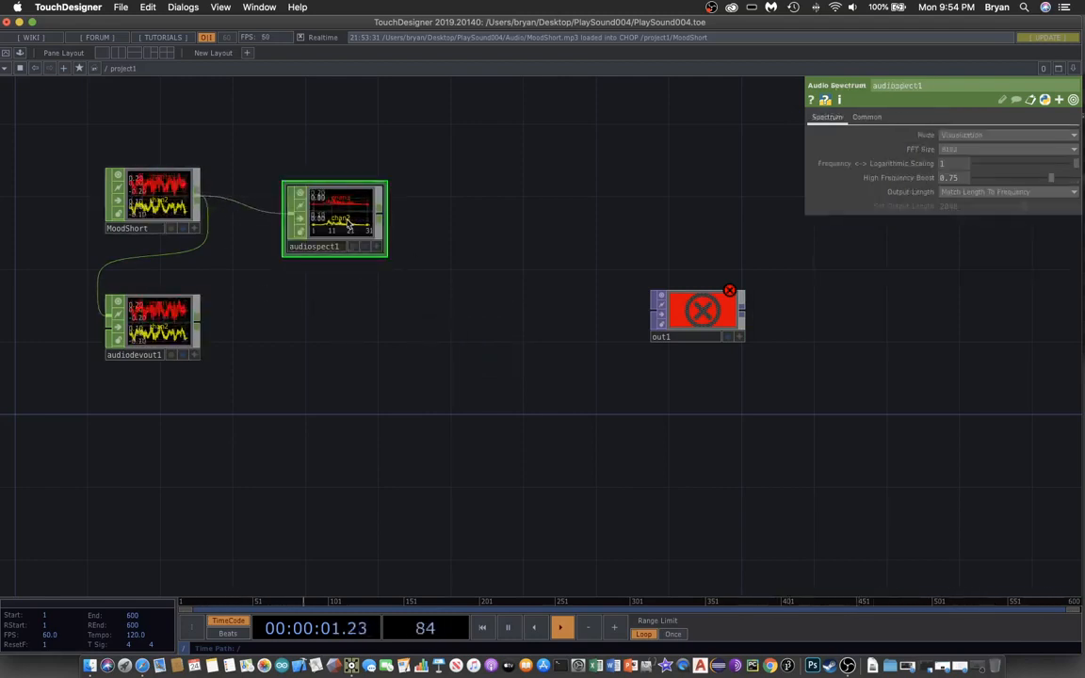
left_click_drag(348, 226, 338, 207)
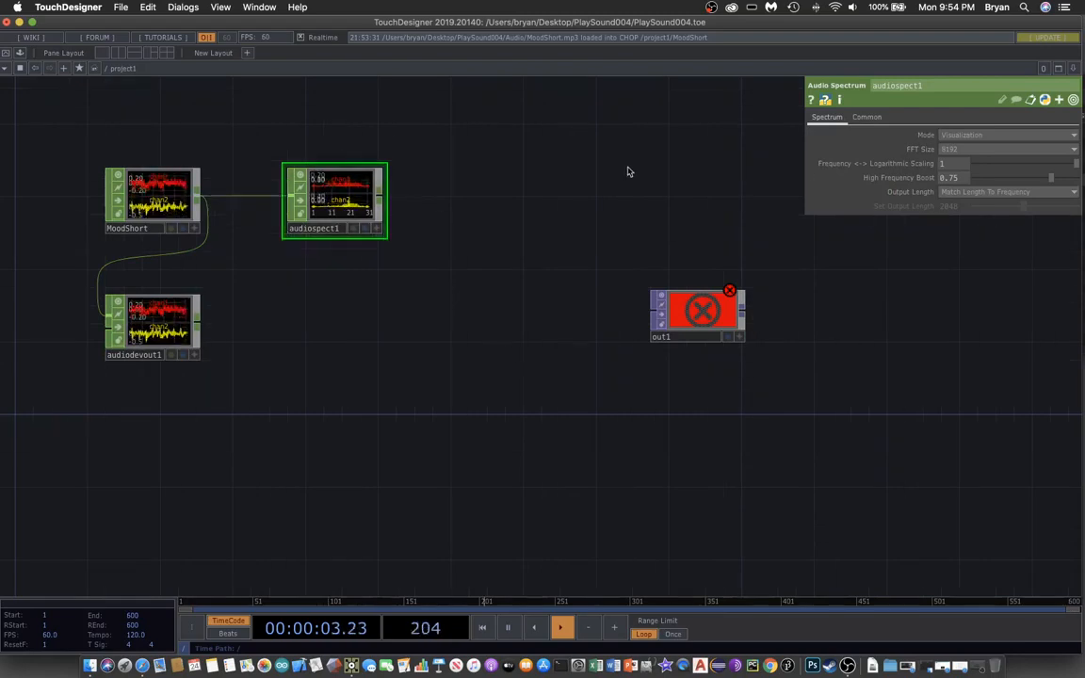
scroll(578, 179, "up", 3)
left_click_drag(508, 211, 841, 235)
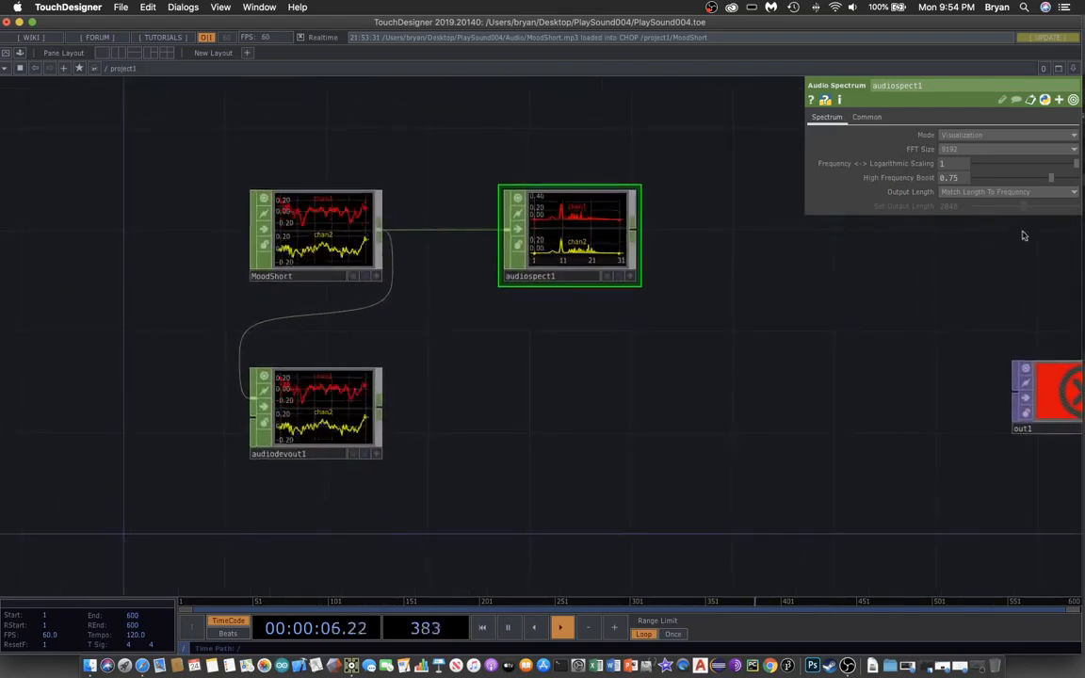
- Set audiospect1's Output Length to Set Length Manually and FFT Size to 2048
left_click(974, 194)
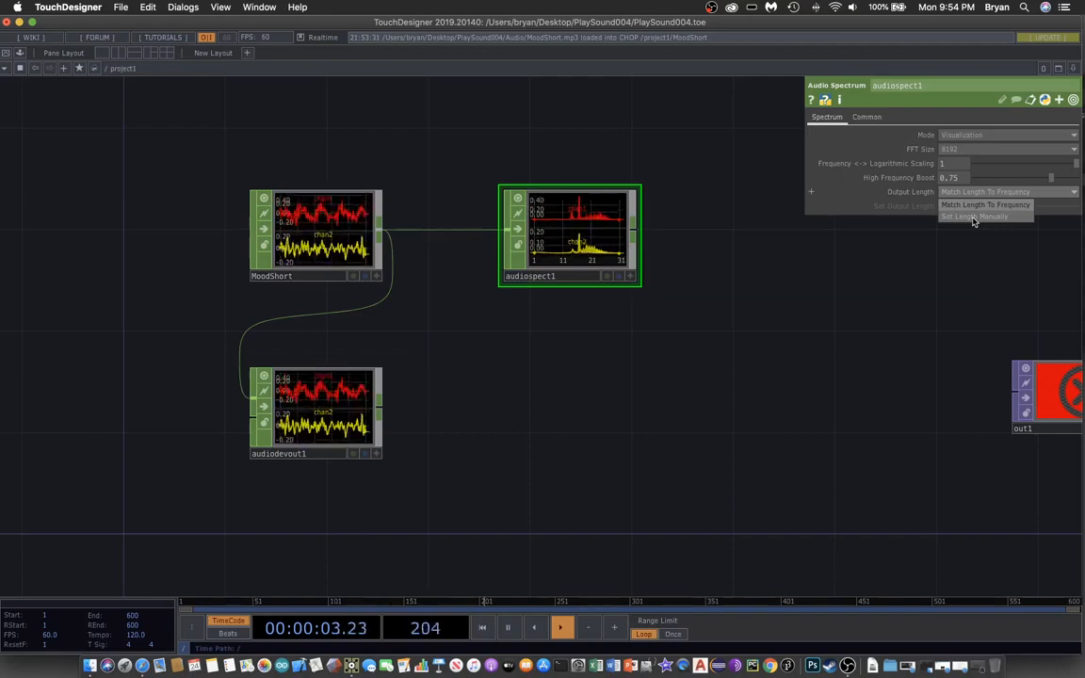
left_click(973, 217)
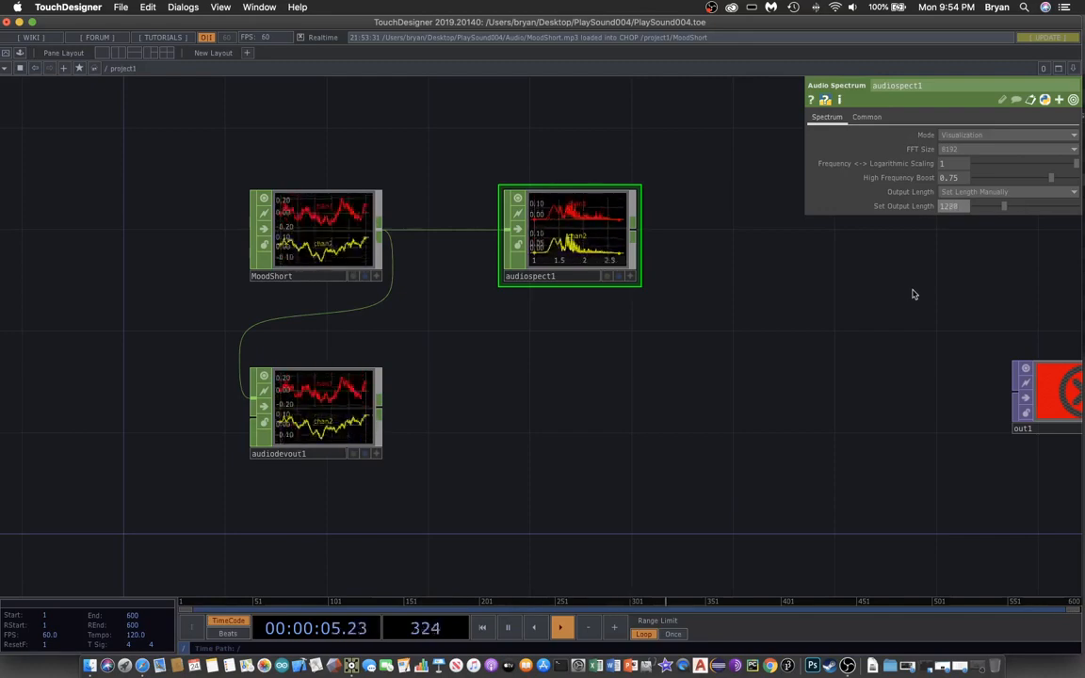
left_click(964, 149)
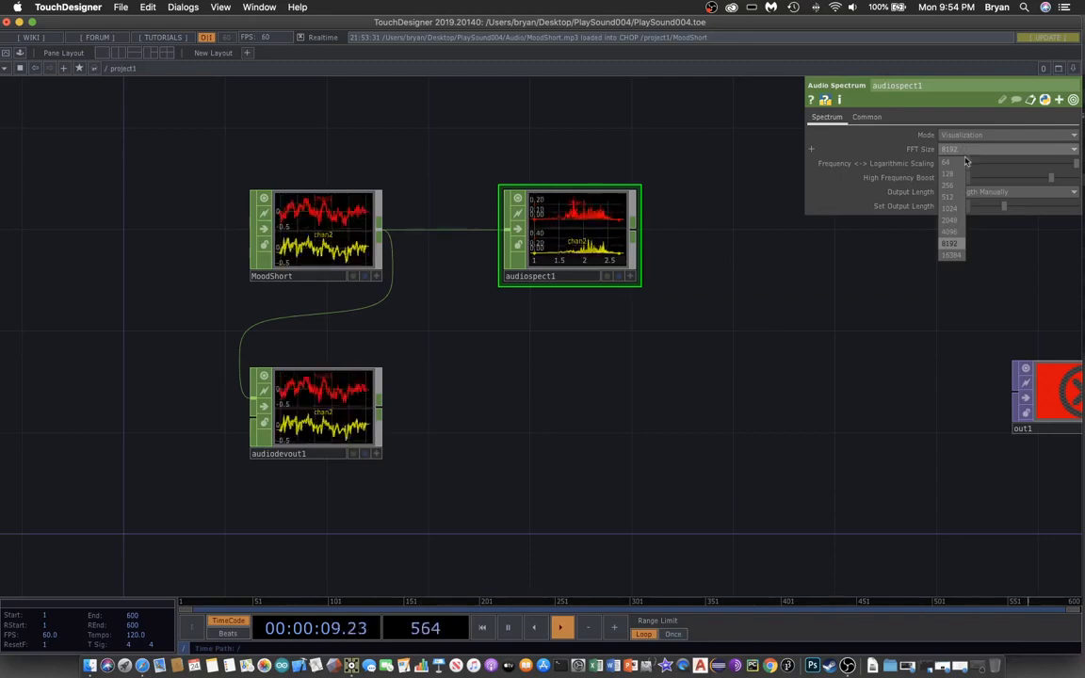
left_click(956, 222)
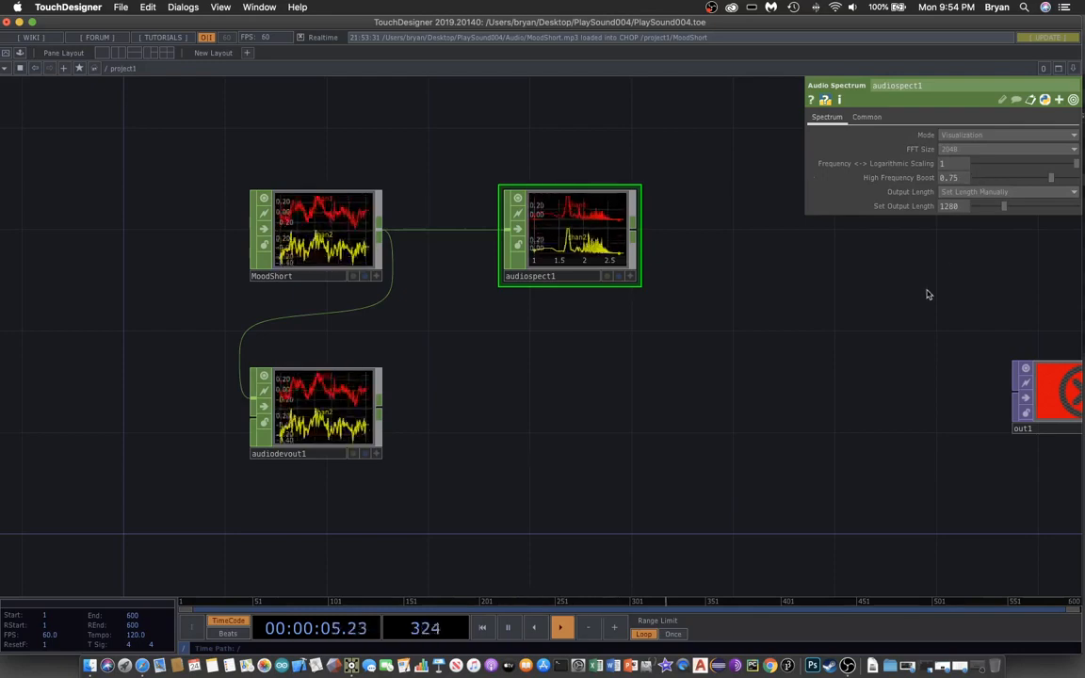
left_click_drag(625, 373, 479, 362)
- Add select1 below audiospect1, wire it in, and set Channel Names to chan2
key("Tab")
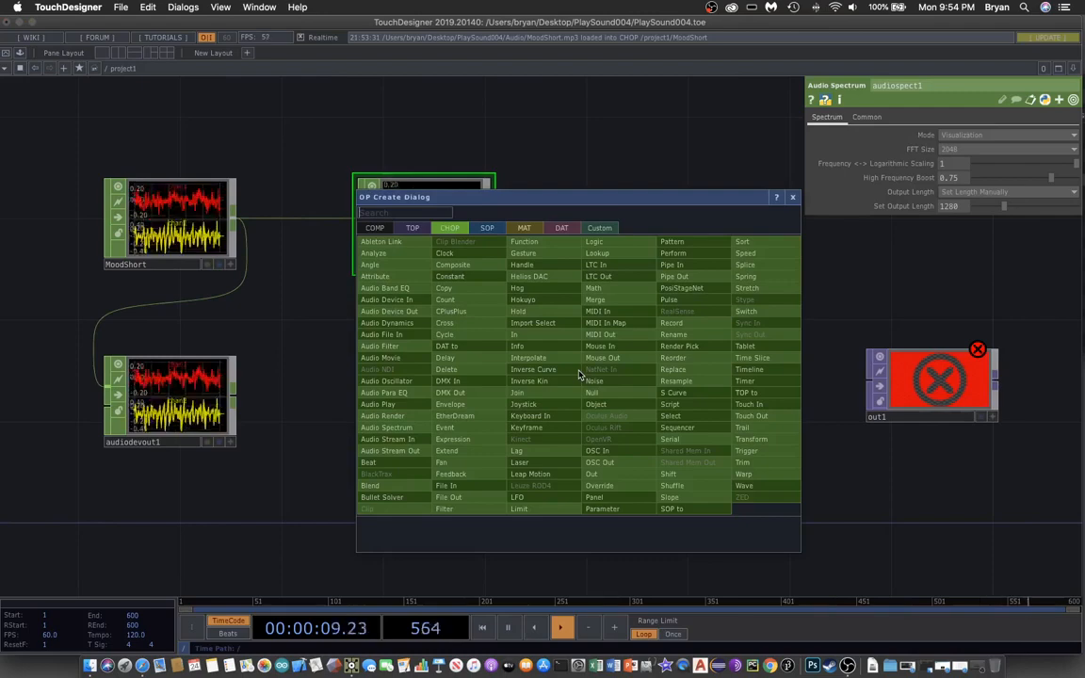
left_click(668, 417)
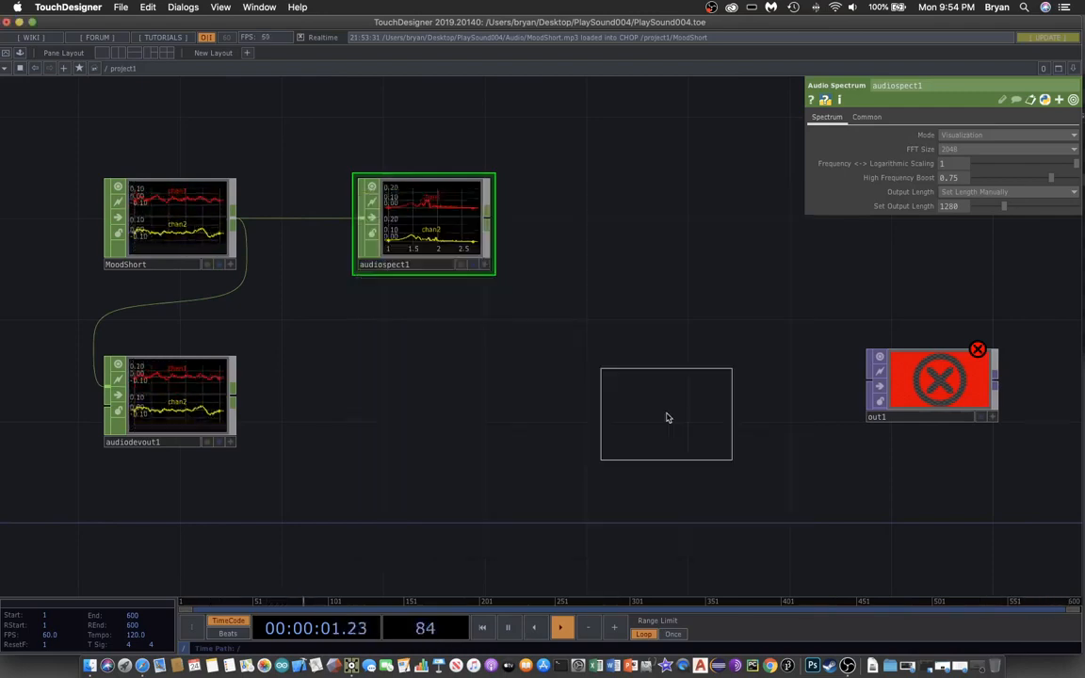
left_click(429, 365)
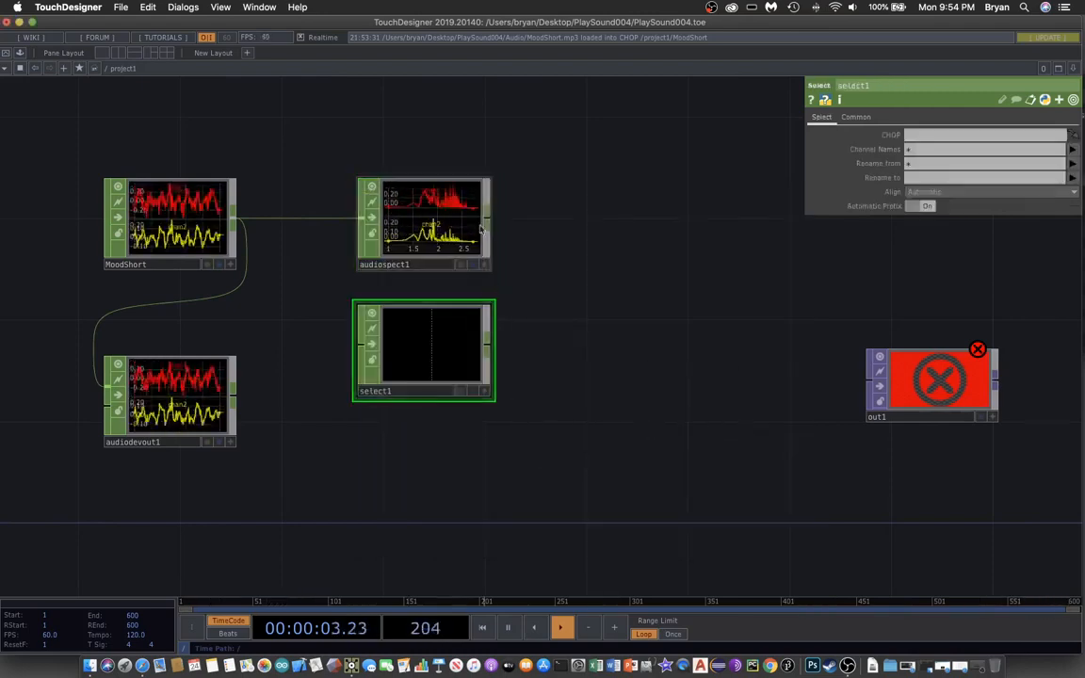
left_click(356, 343)
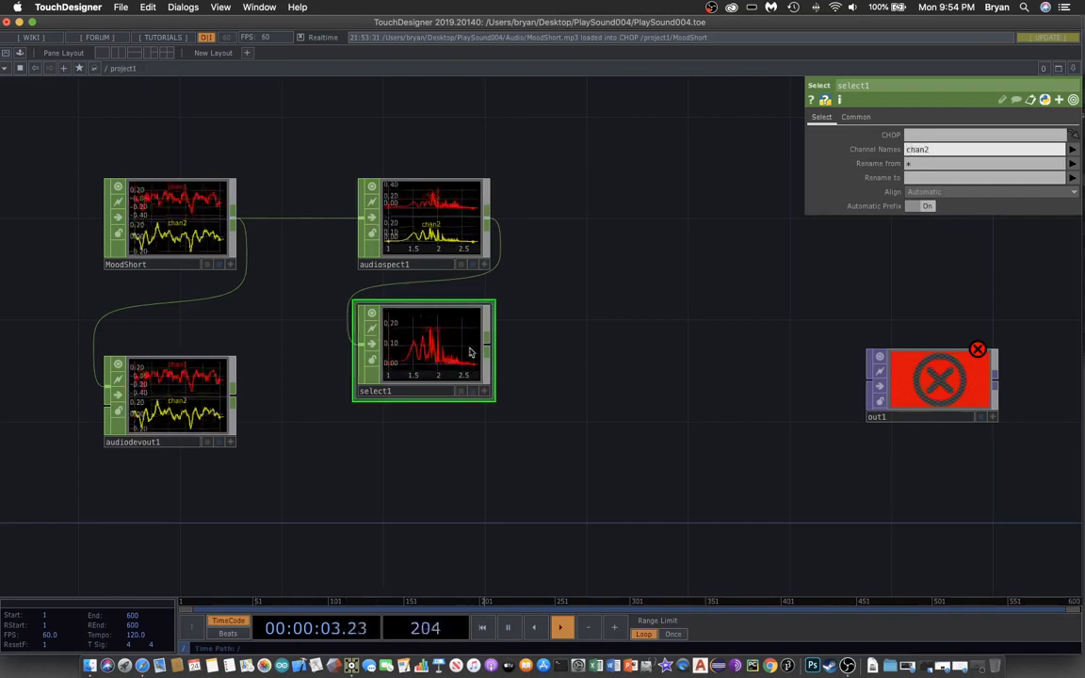
scroll(603, 470, "right", 5)
scroll(603, 470, "down", 3)
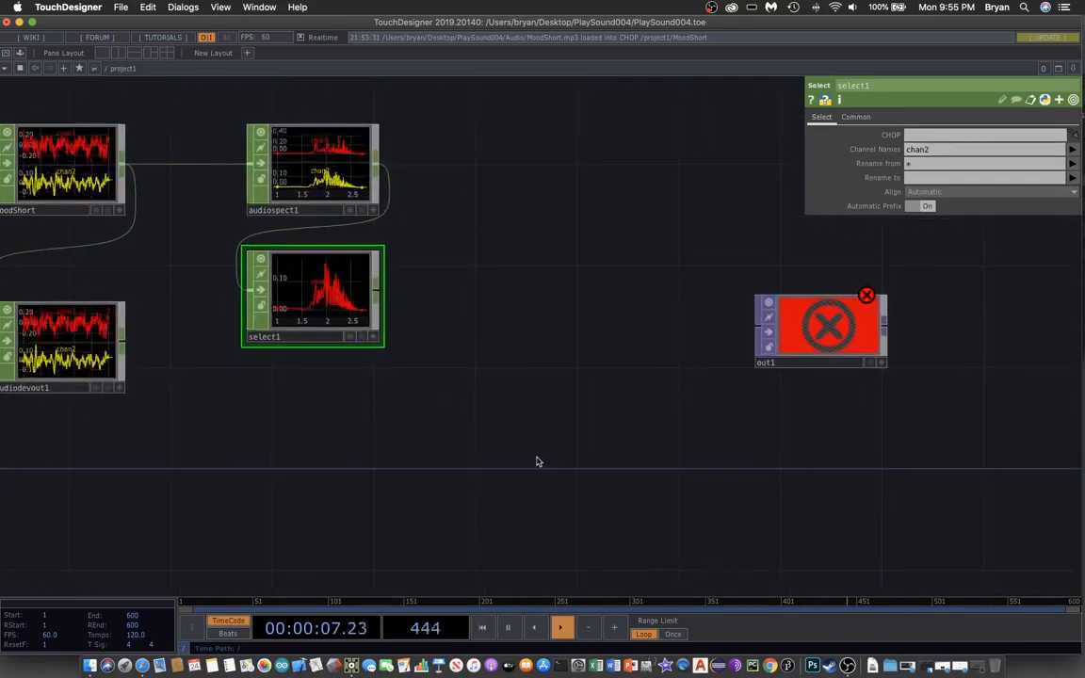
- View select1's chan2 spectrum in a floating viewer, close it, then open the OP Create Dialog
right_click(350, 300)
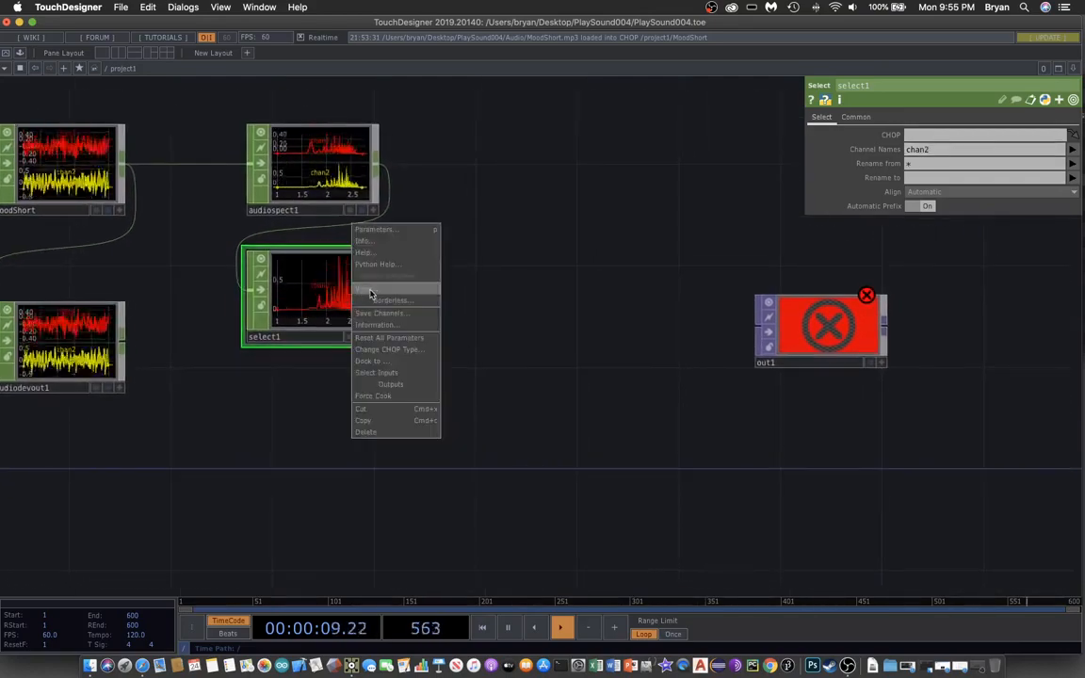
left_click(370, 290)
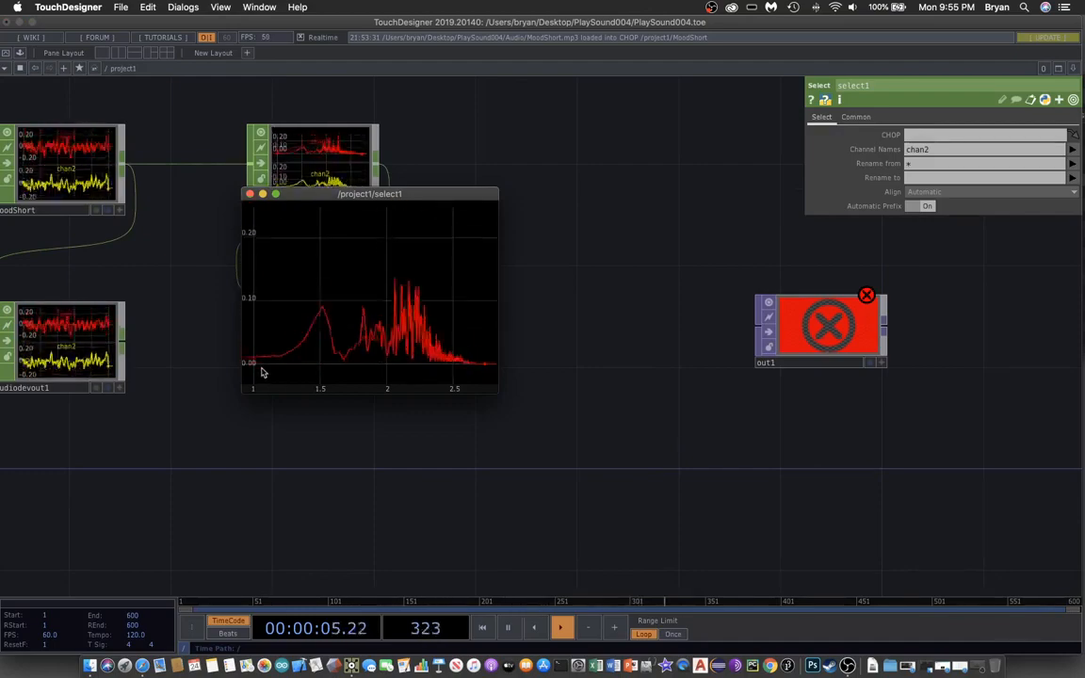
left_click(249, 193)
key("Tab")
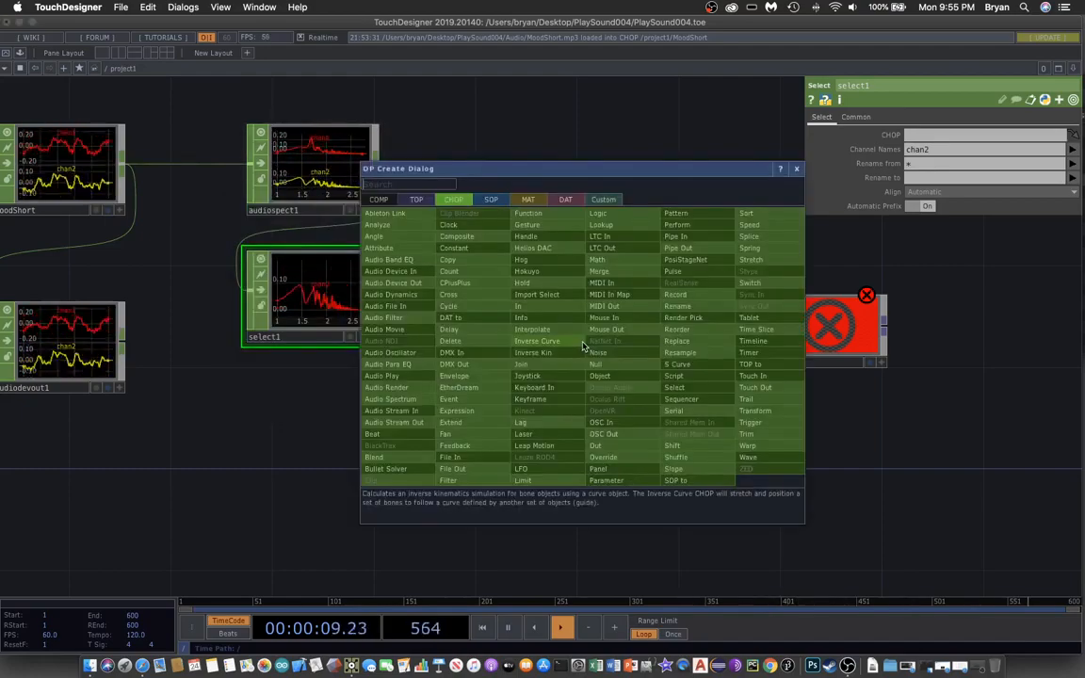
- Add limit1 after select1 with Type Clamp (-1 to 1) and Normalize on
left_click(536, 478)
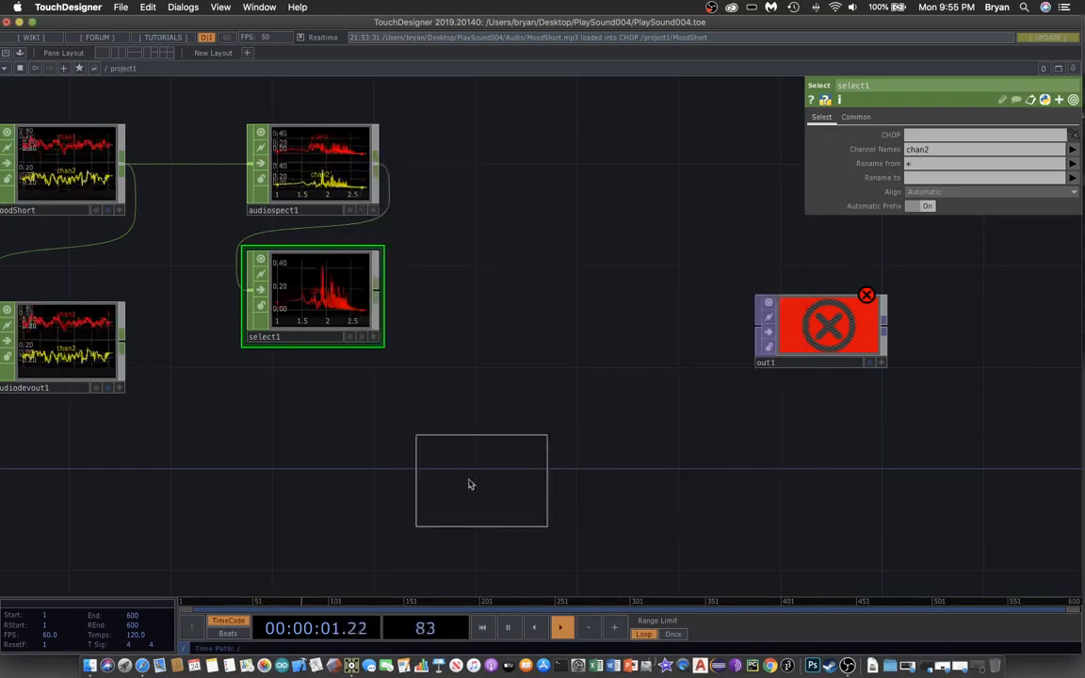
left_click(315, 434)
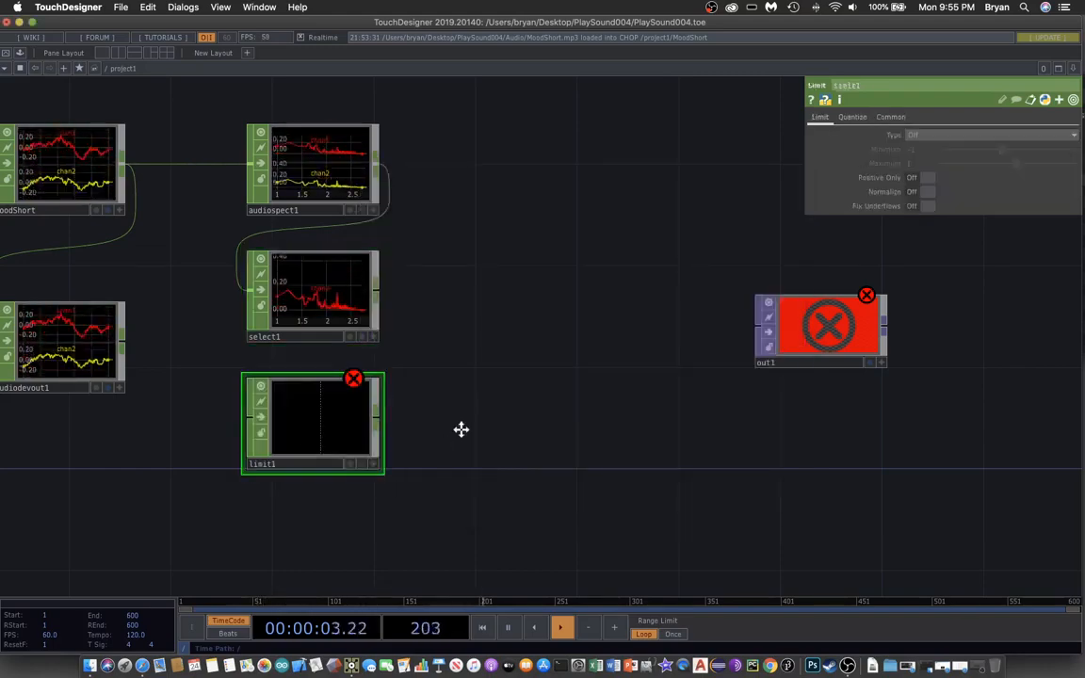
left_click_drag(461, 429, 571, 405)
left_click_drag(486, 271, 436, 405)
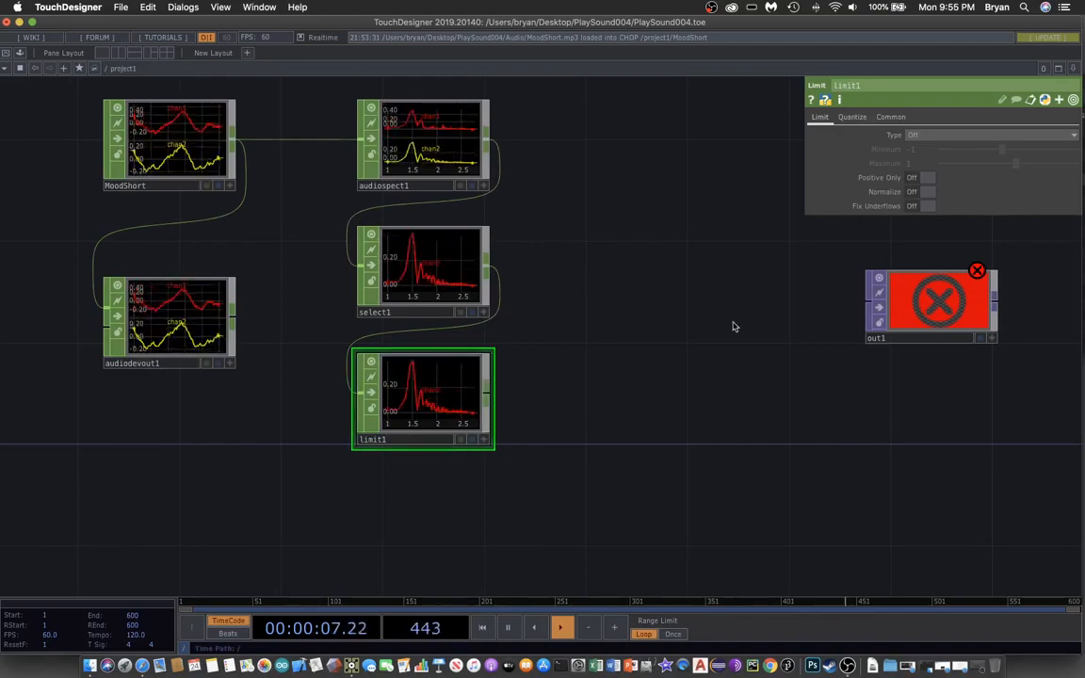
left_click_drag(768, 332, 825, 312)
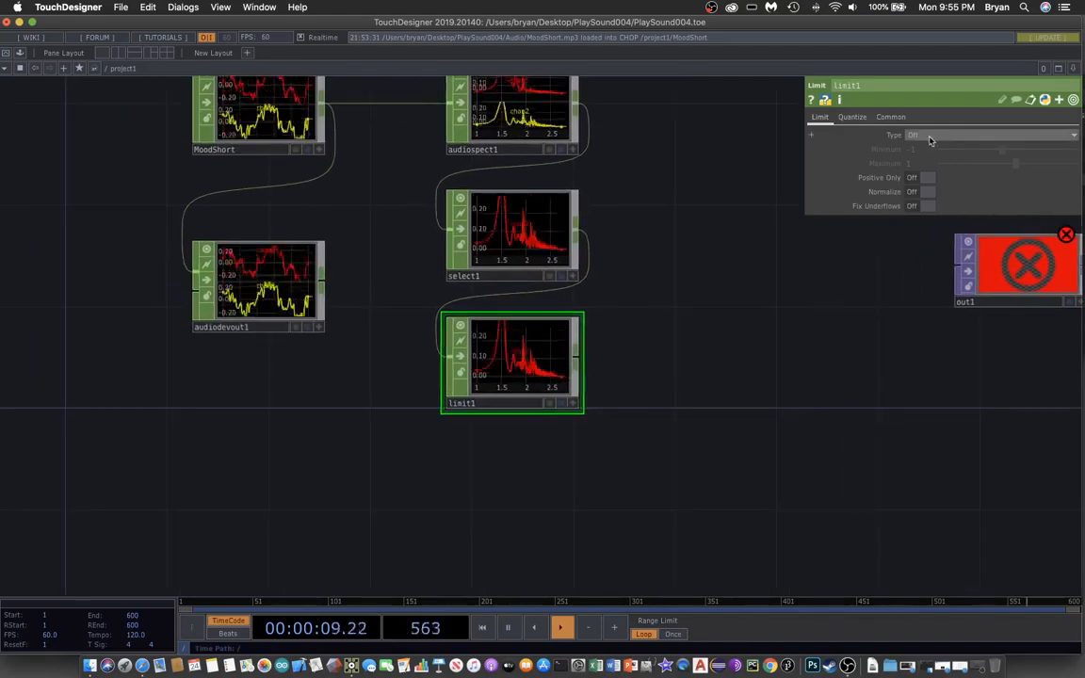
left_click(929, 137)
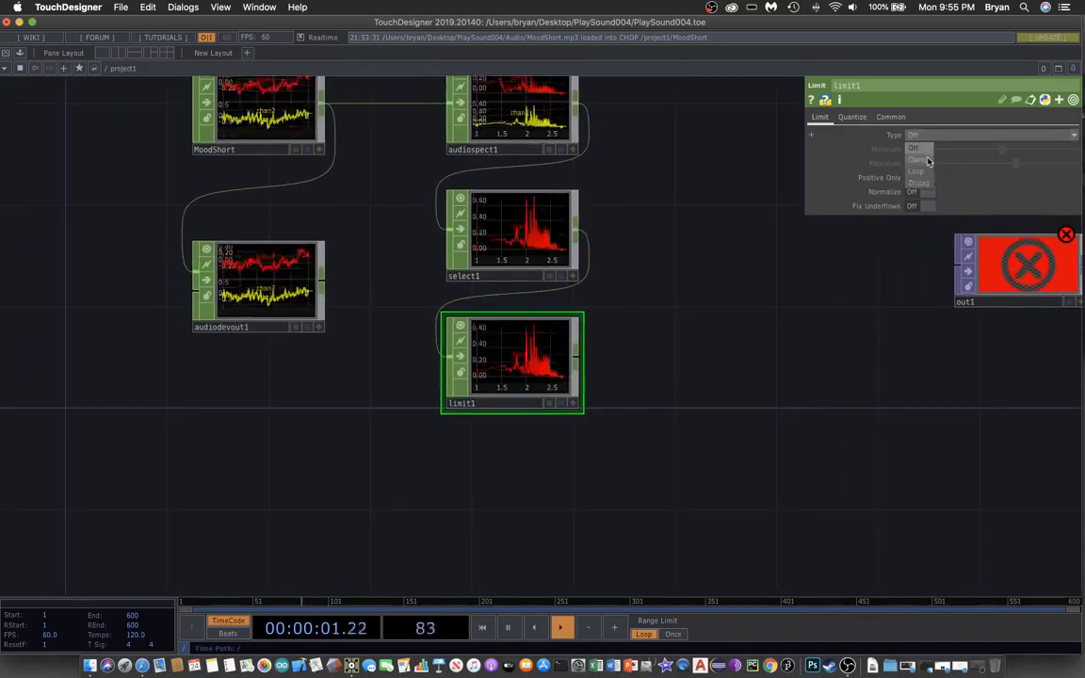
left_click(918, 160)
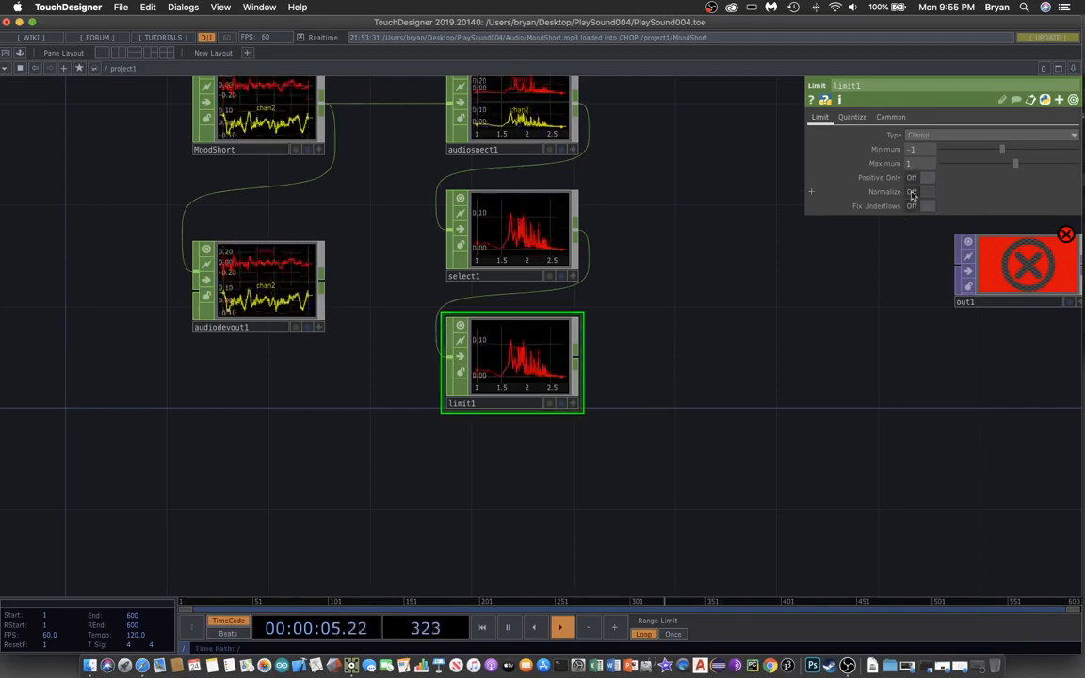
left_click(912, 192)
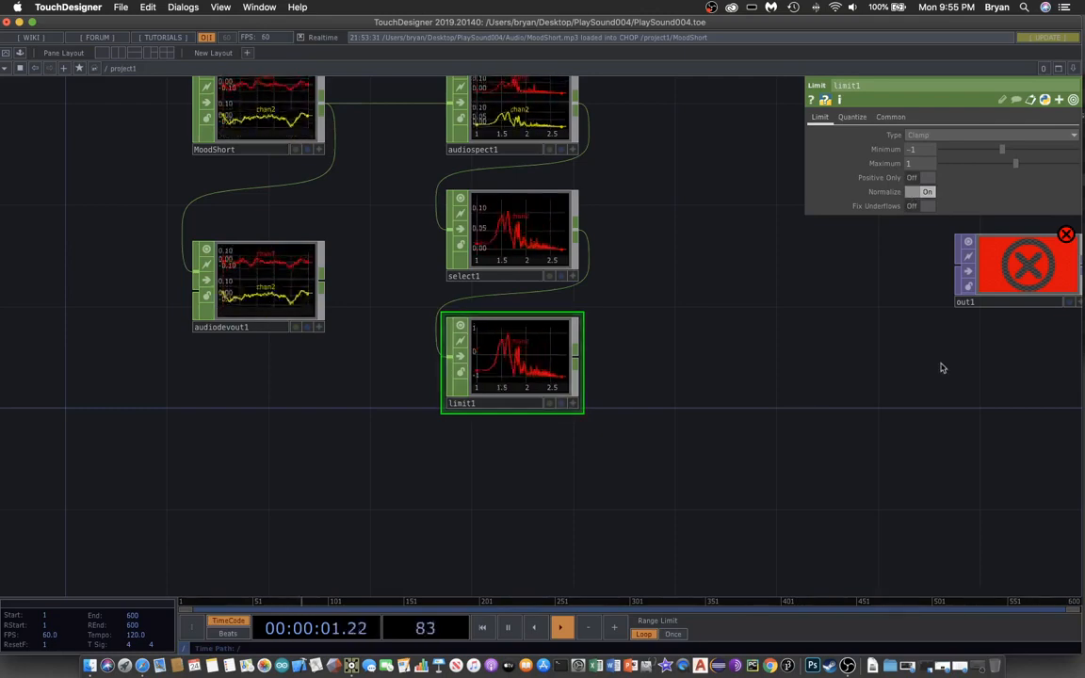
left_click_drag(752, 472, 495, 541)
key("Tab")
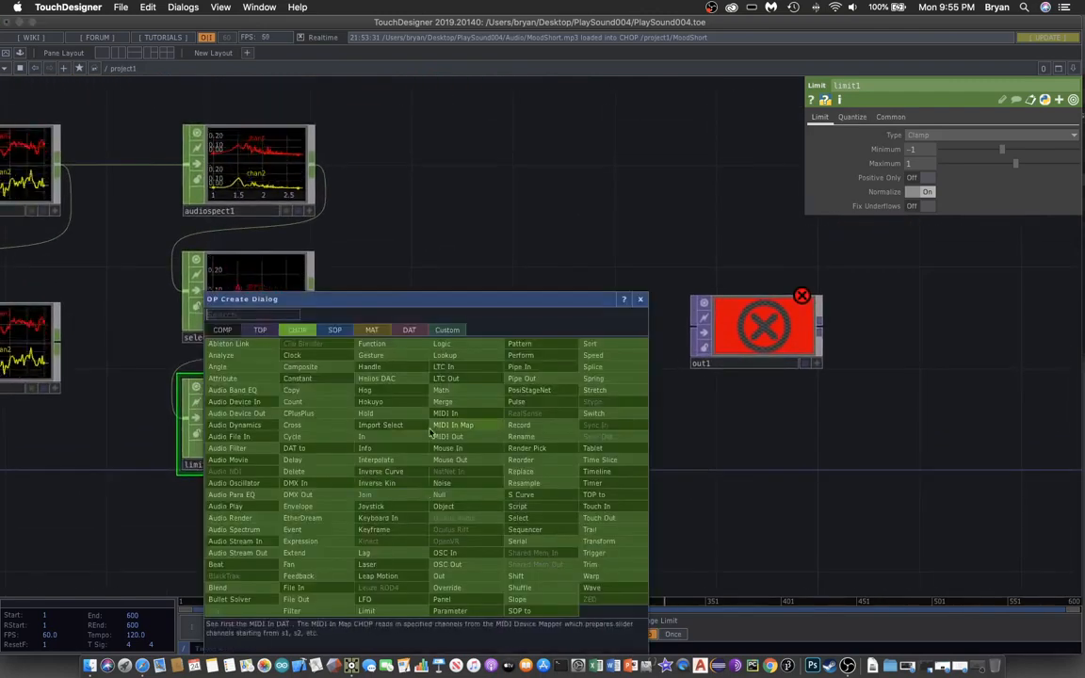
- Add math1 after limit1, remapping From Range -1/1 to To Range 0/1
left_click(457, 393)
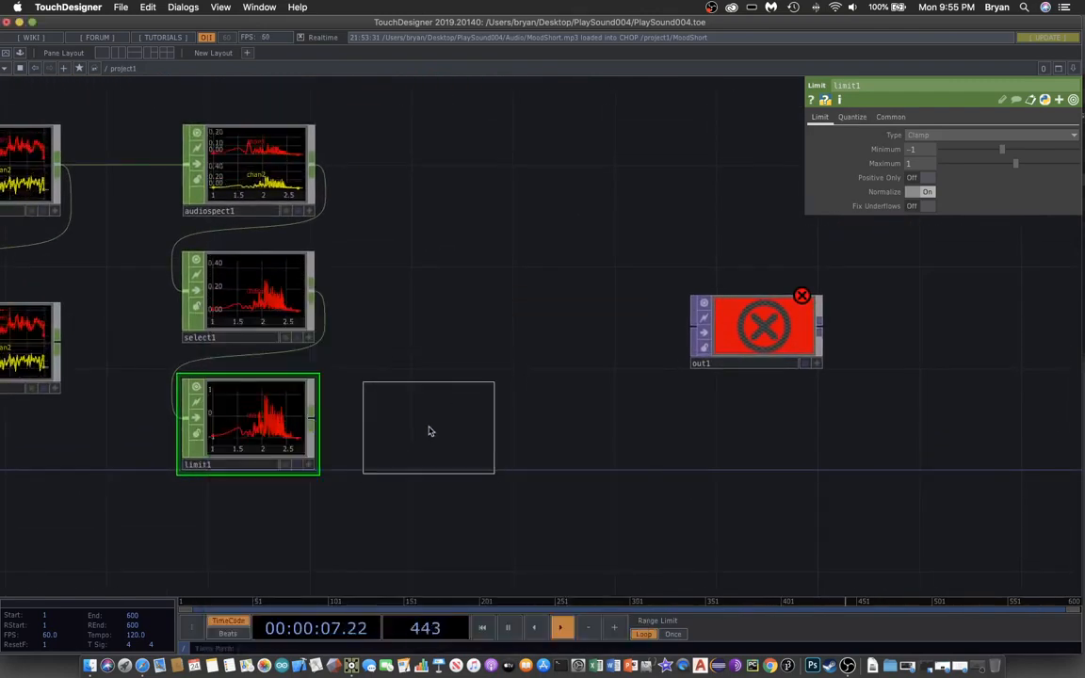
left_click(428, 431)
left_click_drag(313, 421, 406, 428)
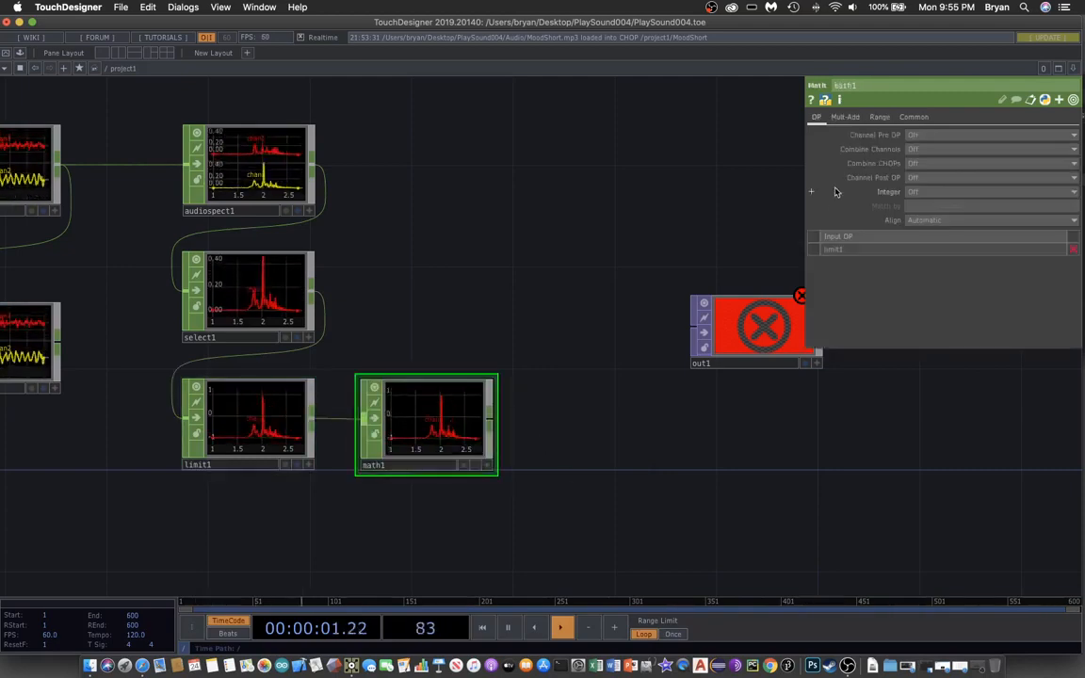
left_click(881, 118)
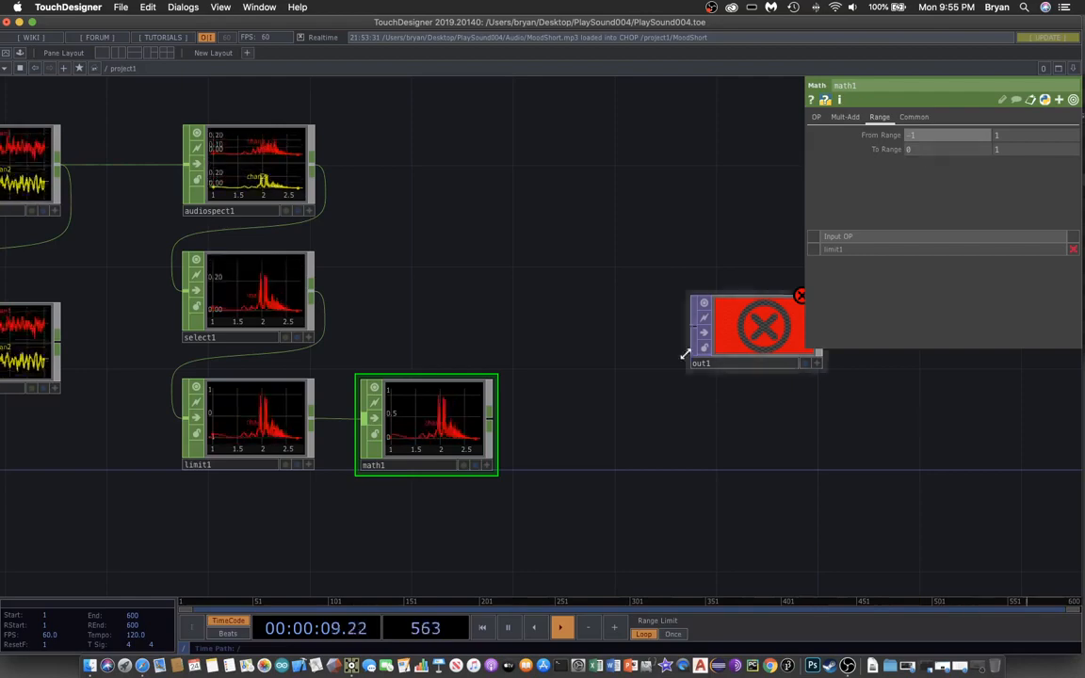
scroll(589, 472, "down", 1)
scroll(565, 466, "up", 1)
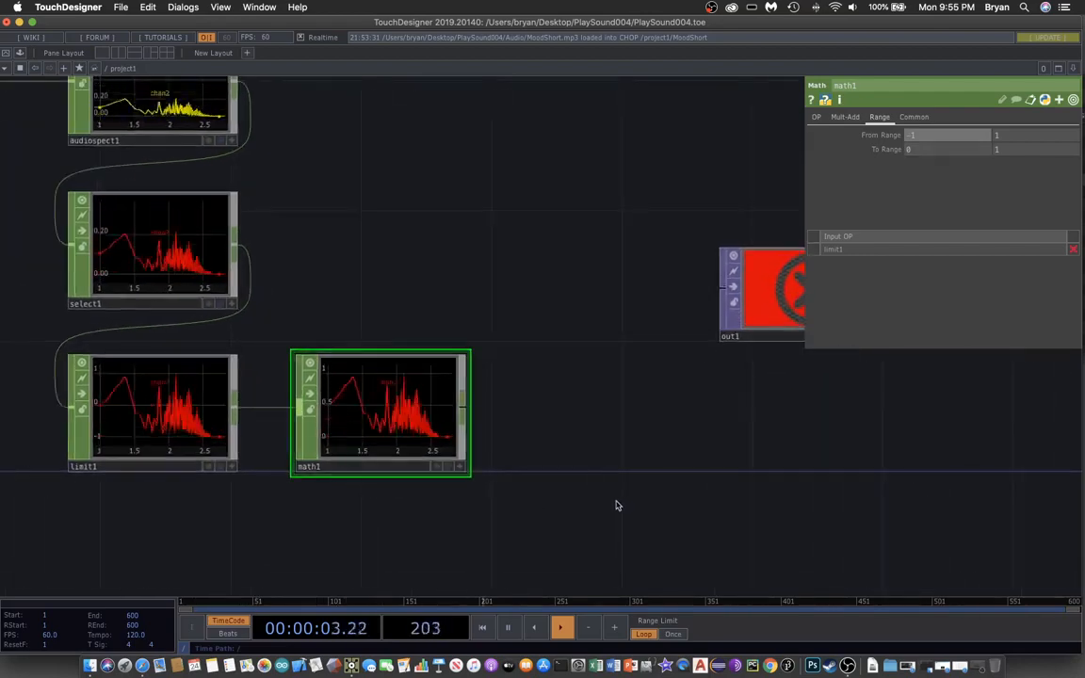
left_click_drag(554, 533, 412, 412)
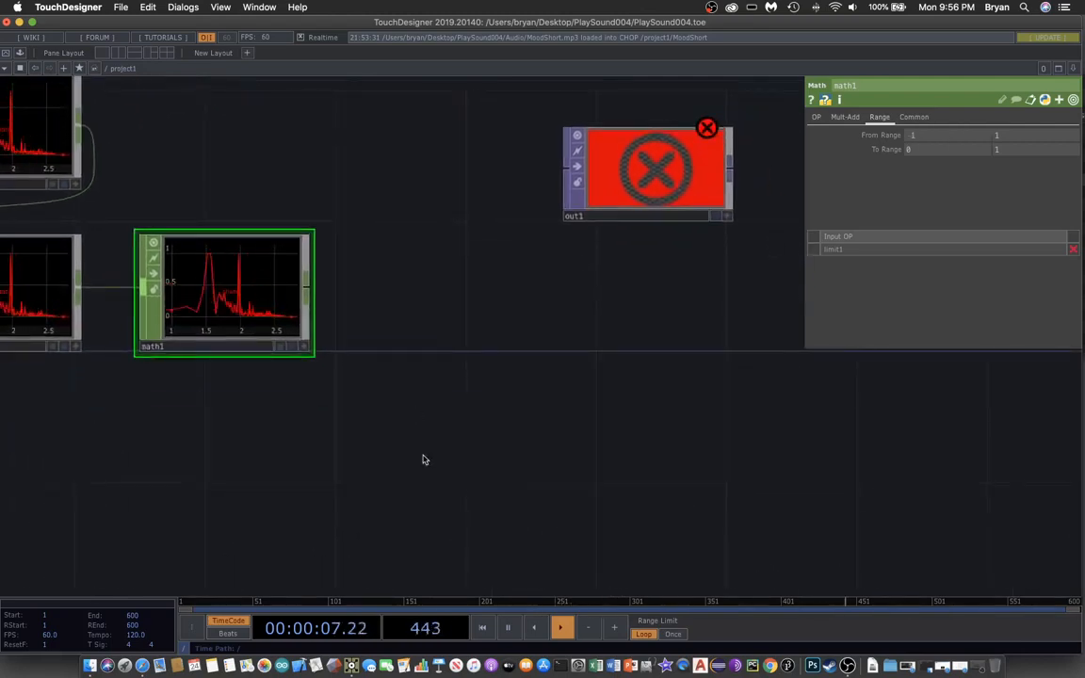
key("Tab")
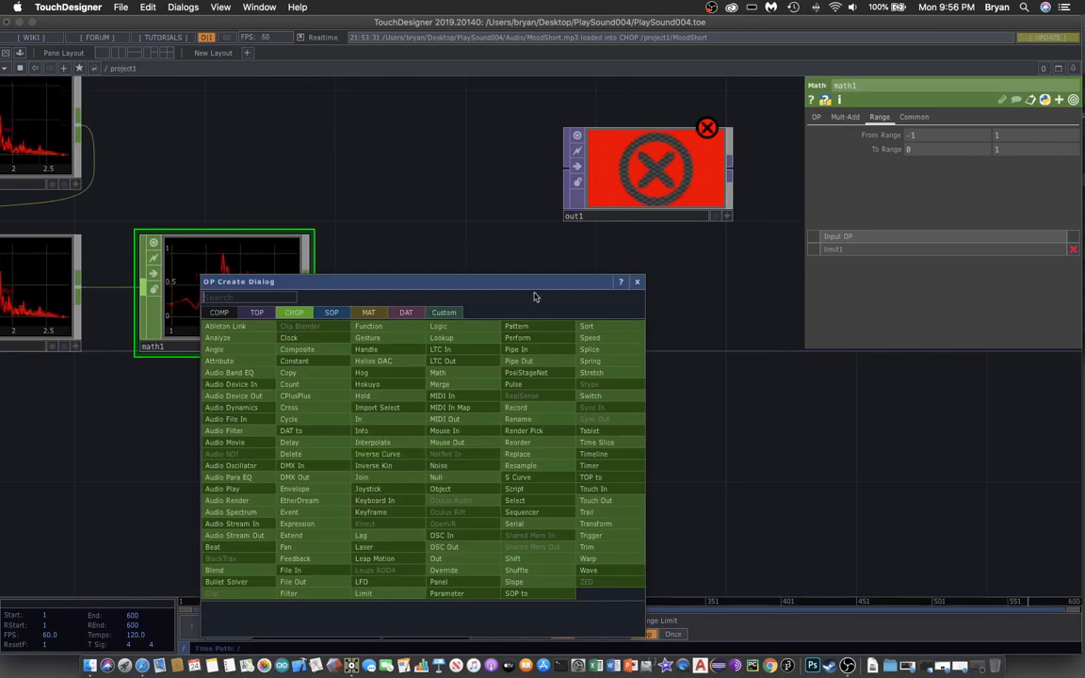
- Place a chopto1 CHOP to TOP under math1 with math1 as its CHOP source
left_click_drag(485, 283, 740, 139)
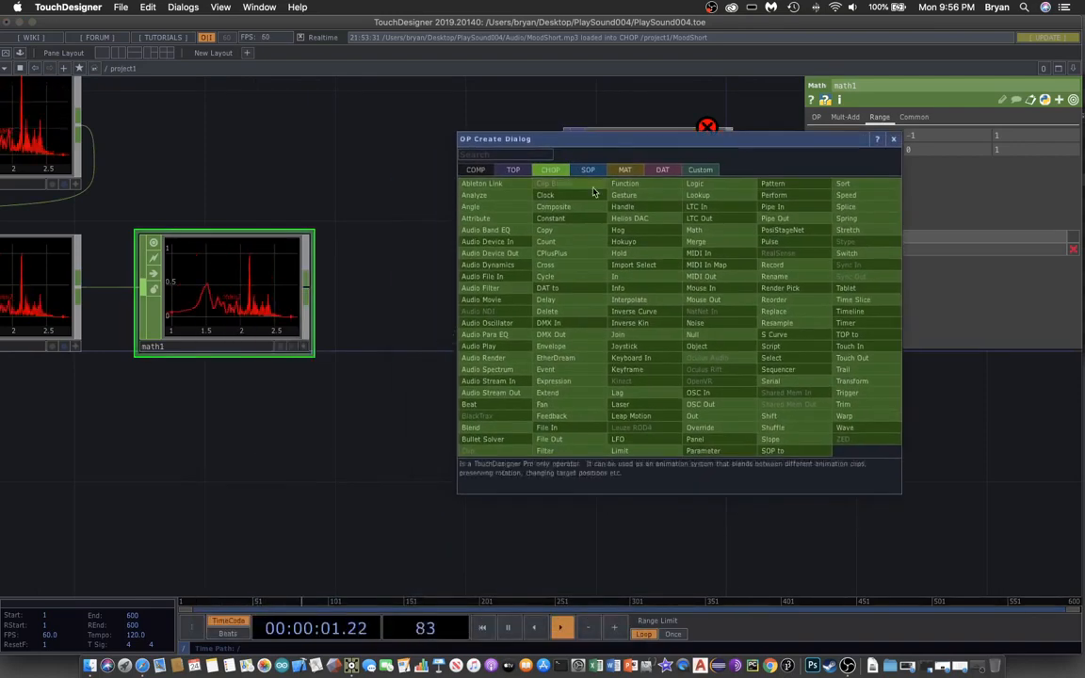
left_click(514, 171)
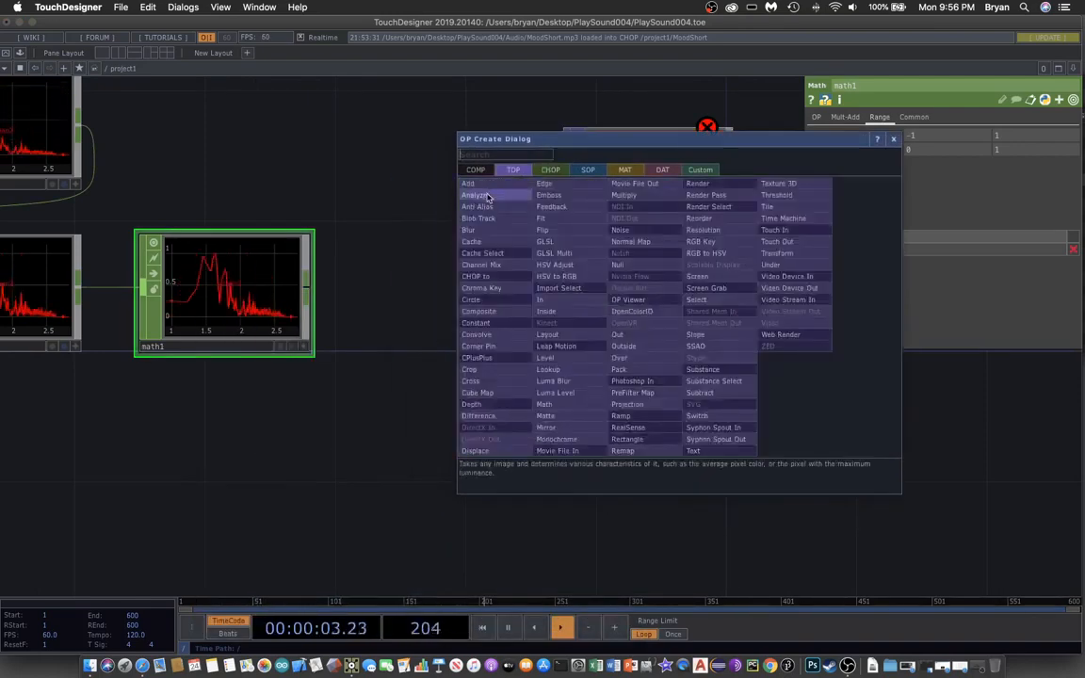
left_click(477, 275)
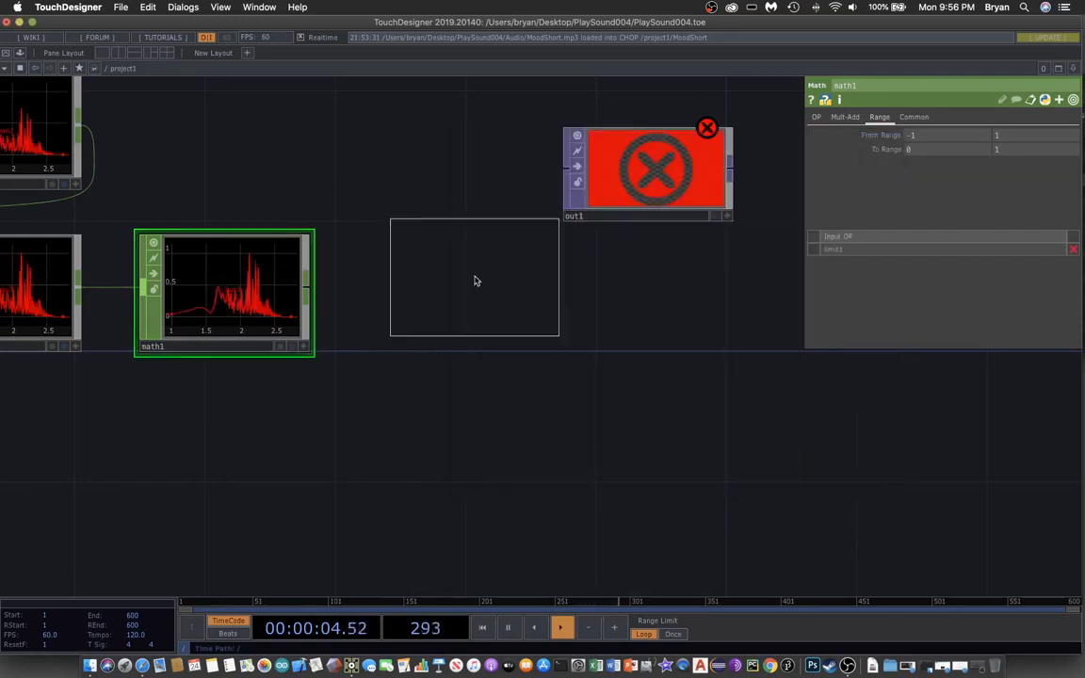
left_click(228, 459)
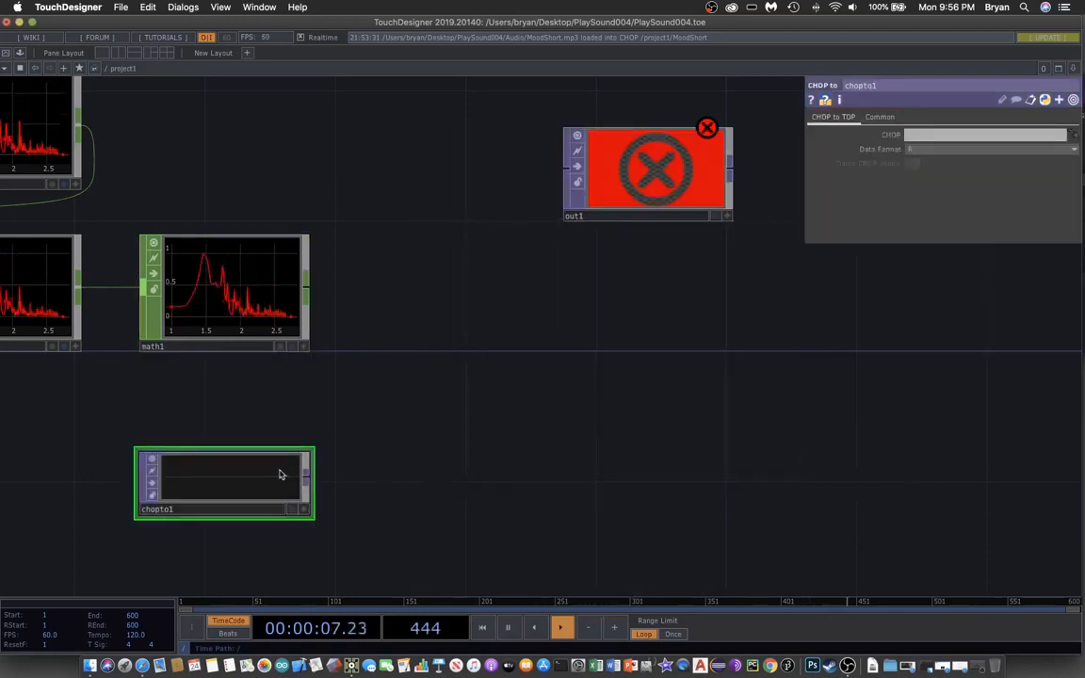
left_click_drag(281, 471, 271, 407)
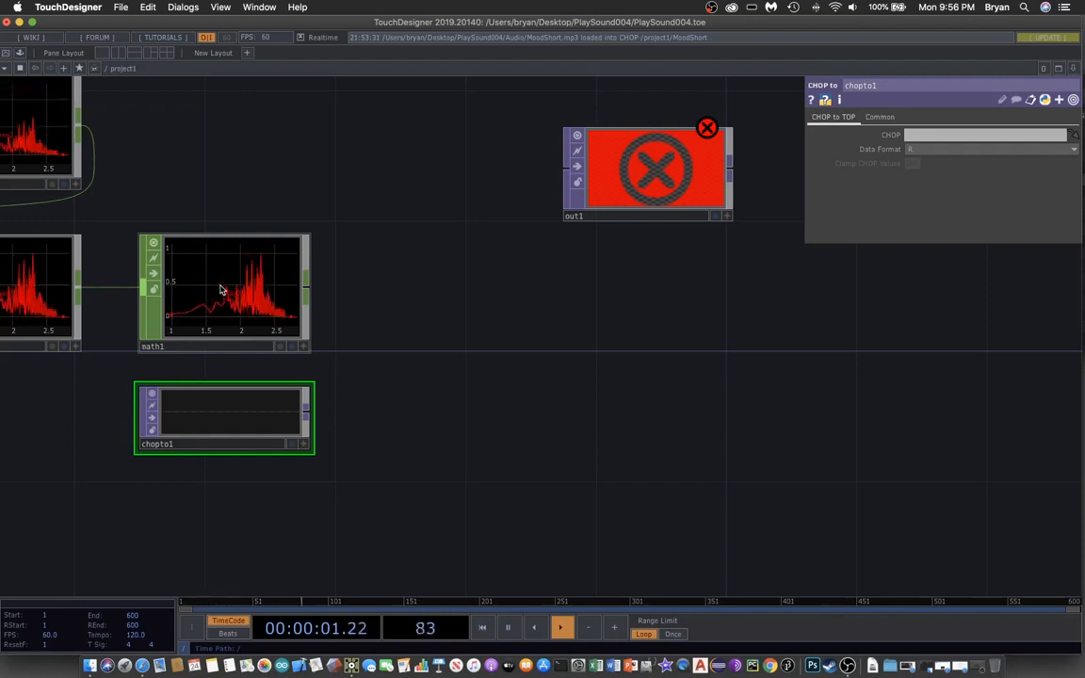
left_click_drag(221, 290, 926, 136)
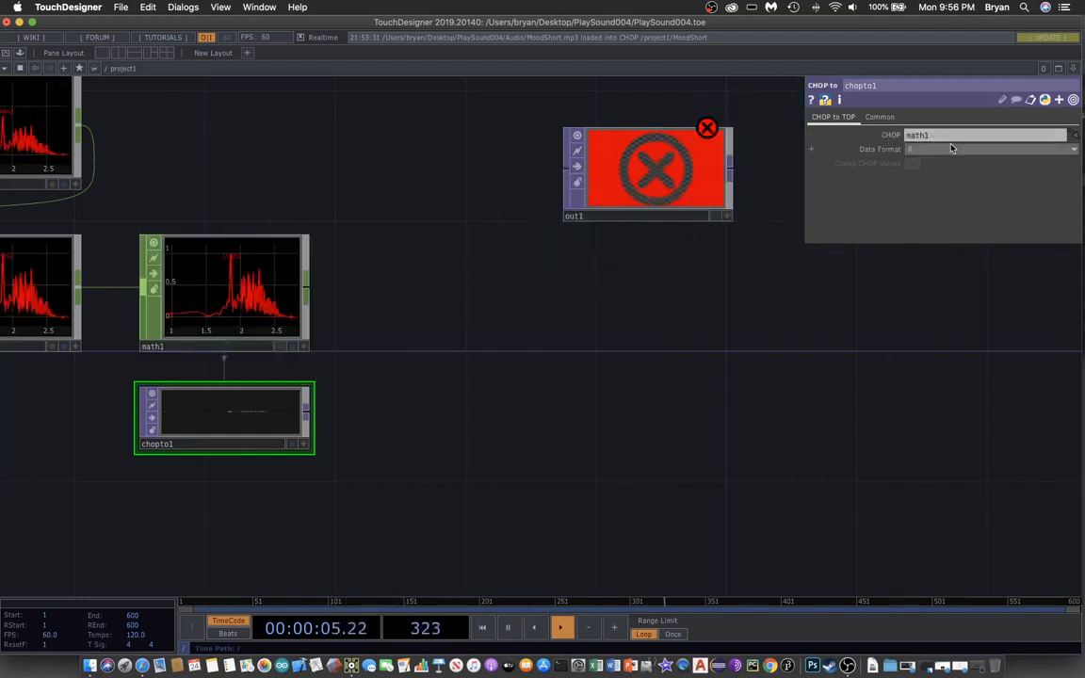
left_click_drag(539, 450, 590, 416)
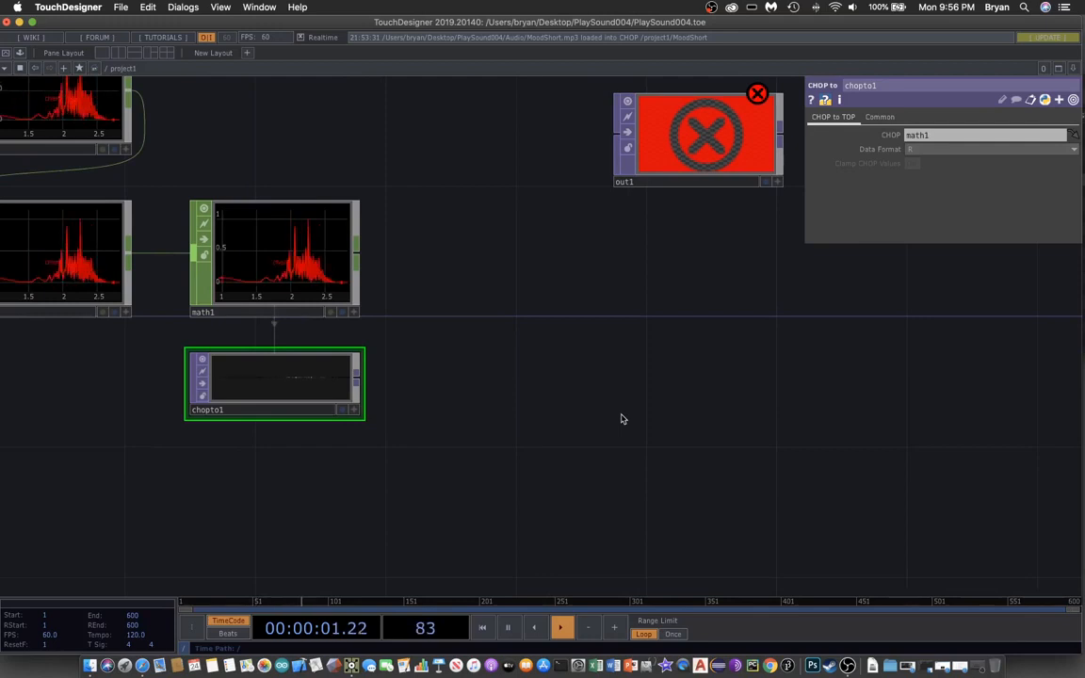
key("Tab")
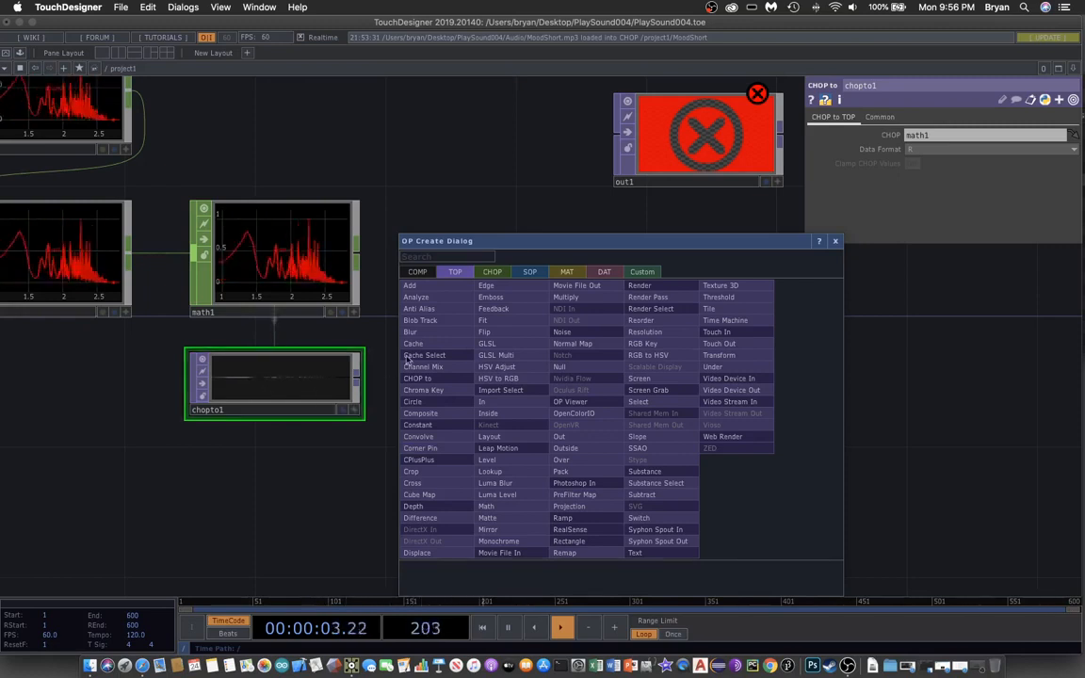
- Add a fit1 Fit TOP fed by chopto1, at 1280x720 resolution with Fit set to Fill
left_click(506, 326)
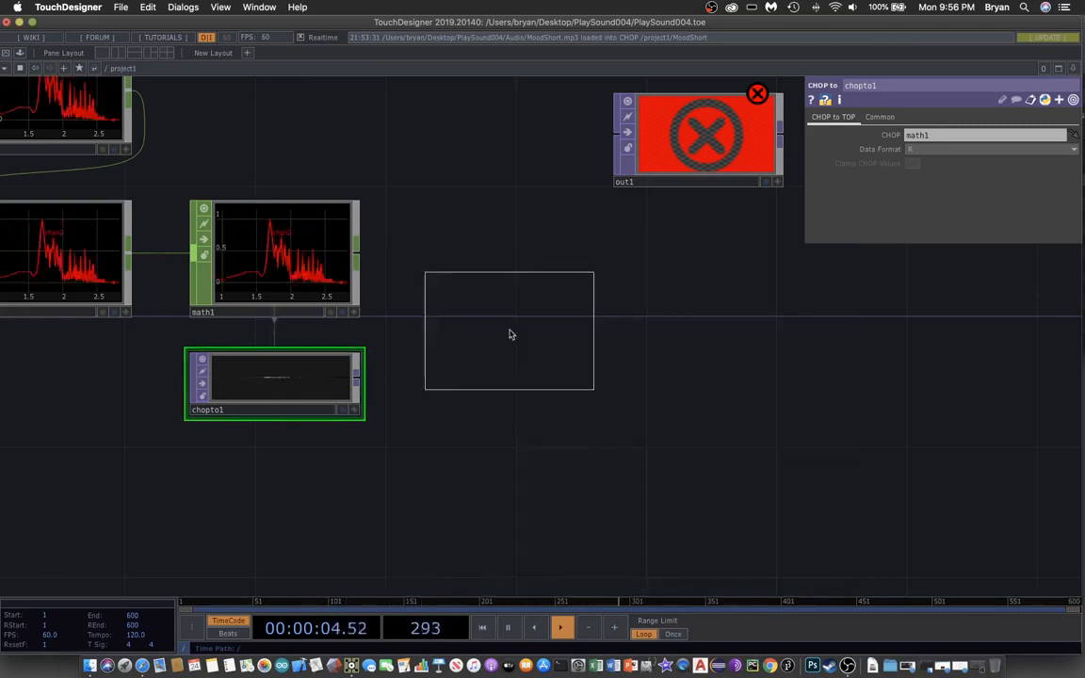
left_click(502, 378)
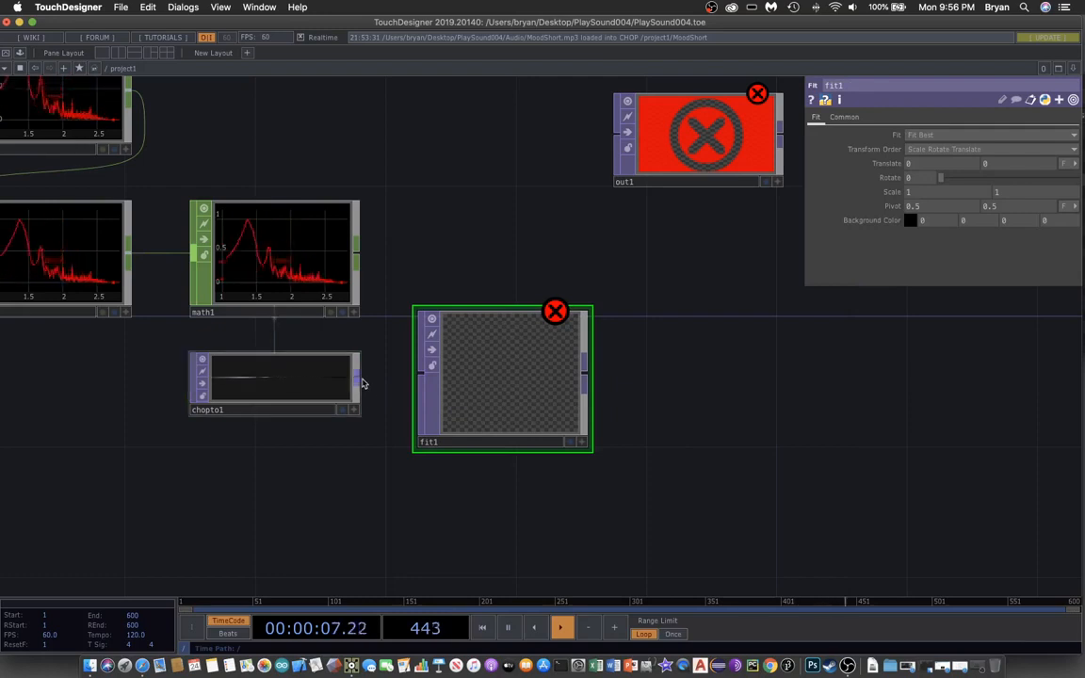
left_click_drag(384, 383, 420, 374)
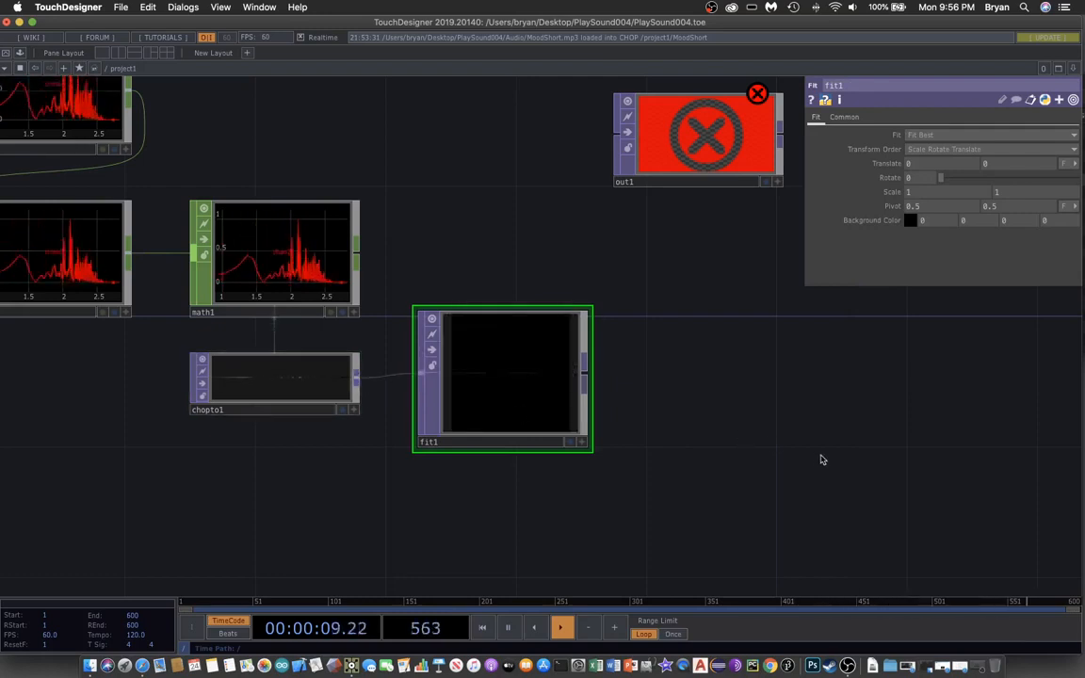
left_click(844, 118)
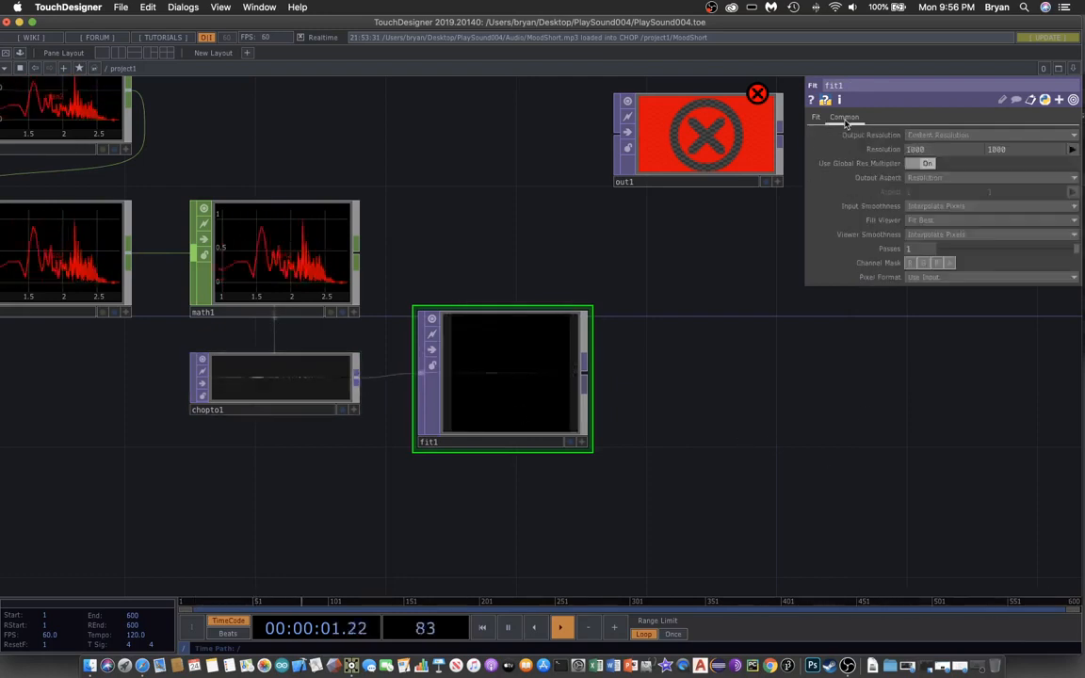
left_click(1072, 150)
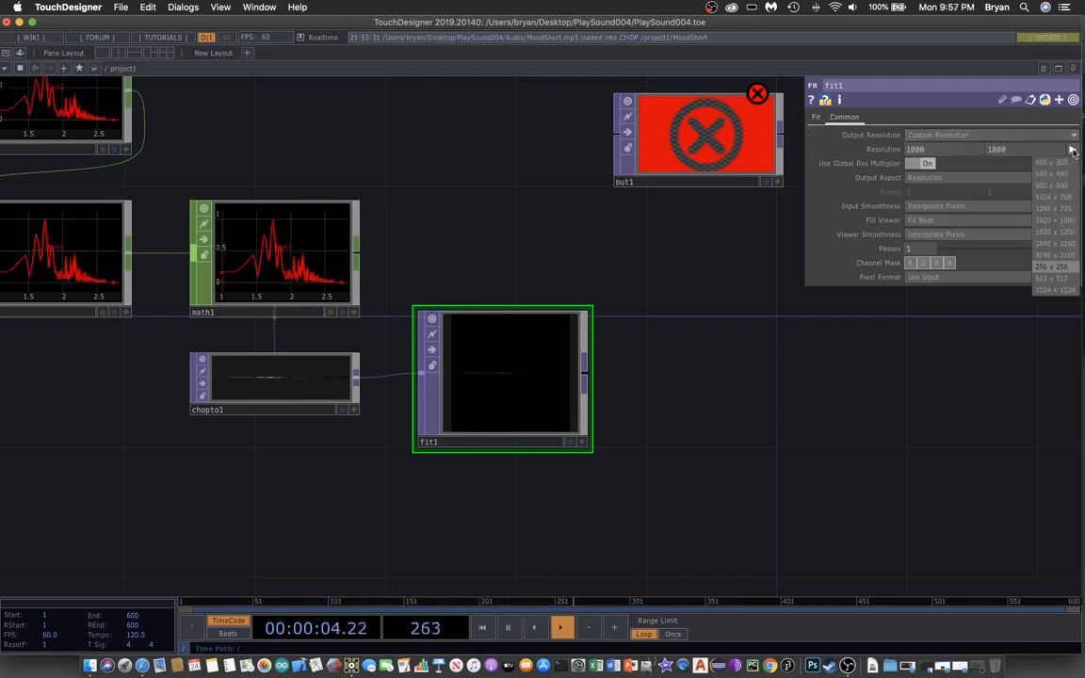
left_click(1069, 210)
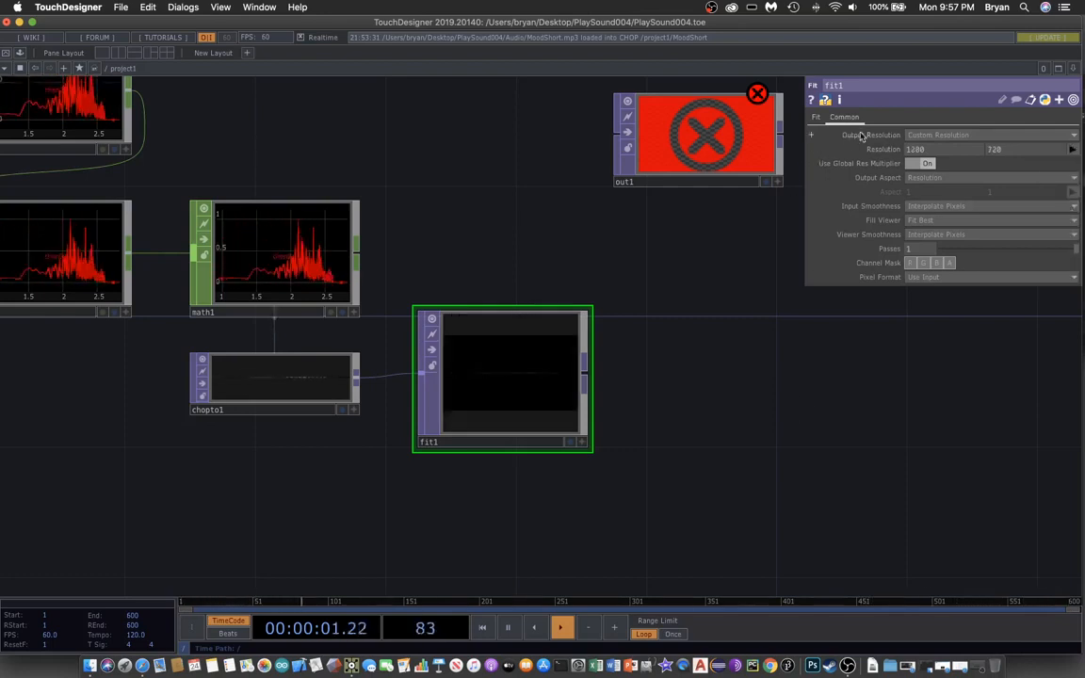
left_click(817, 118)
left_click(911, 137)
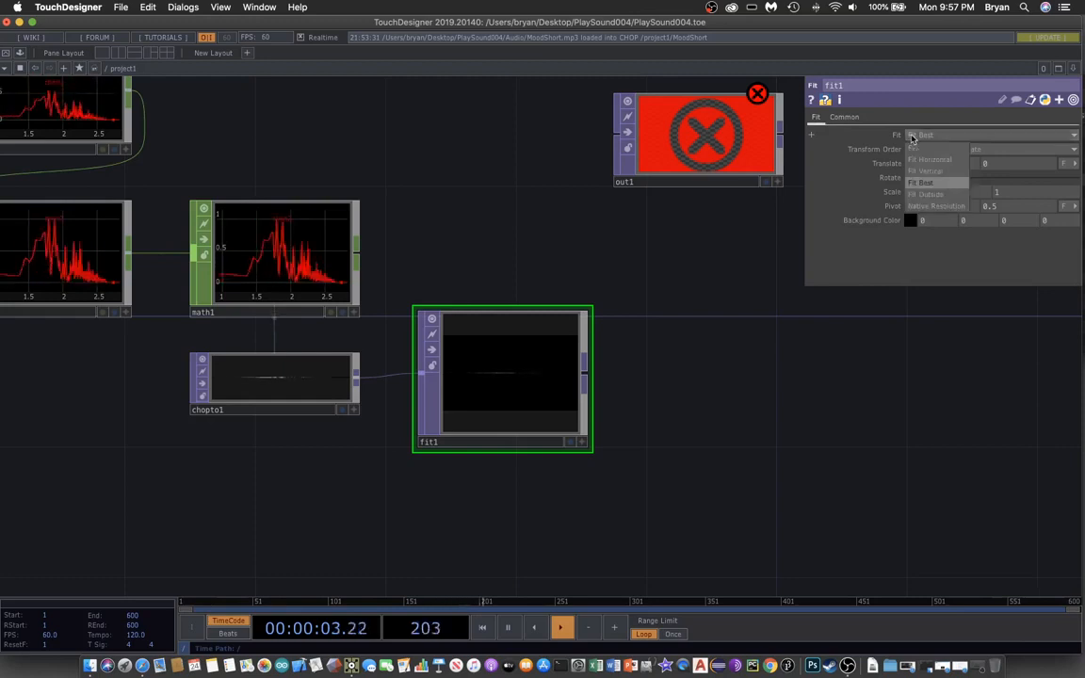
left_click(918, 155)
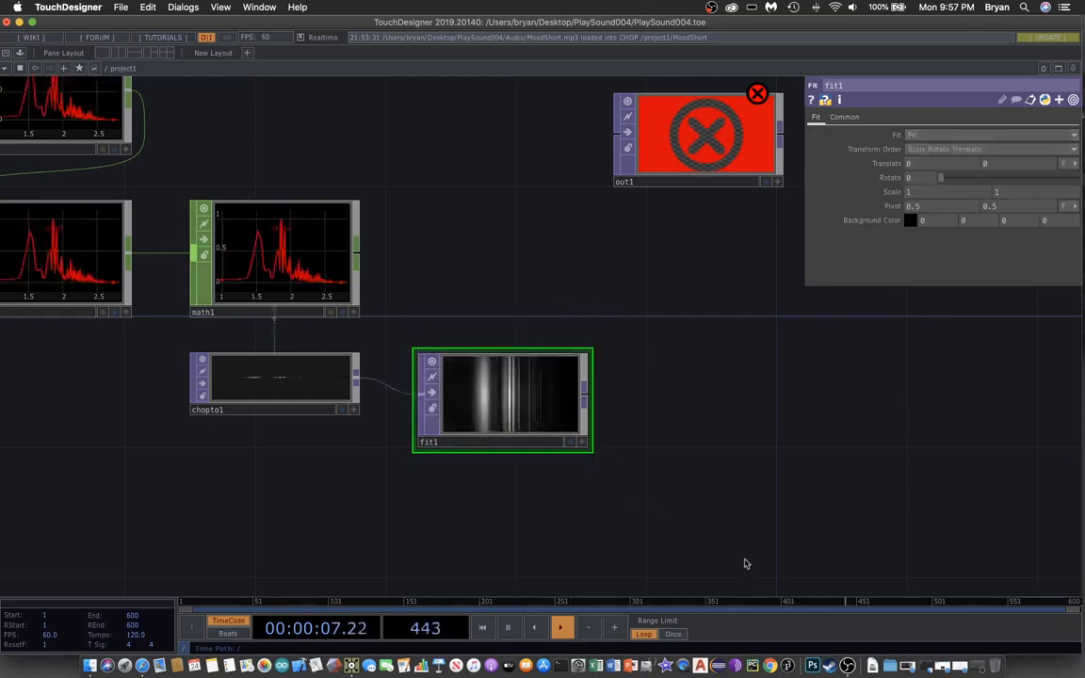
- Briefly preview fit1 behind the network, then wire fit1's output into out1
left_click_drag(743, 562, 656, 519)
left_click(486, 403)
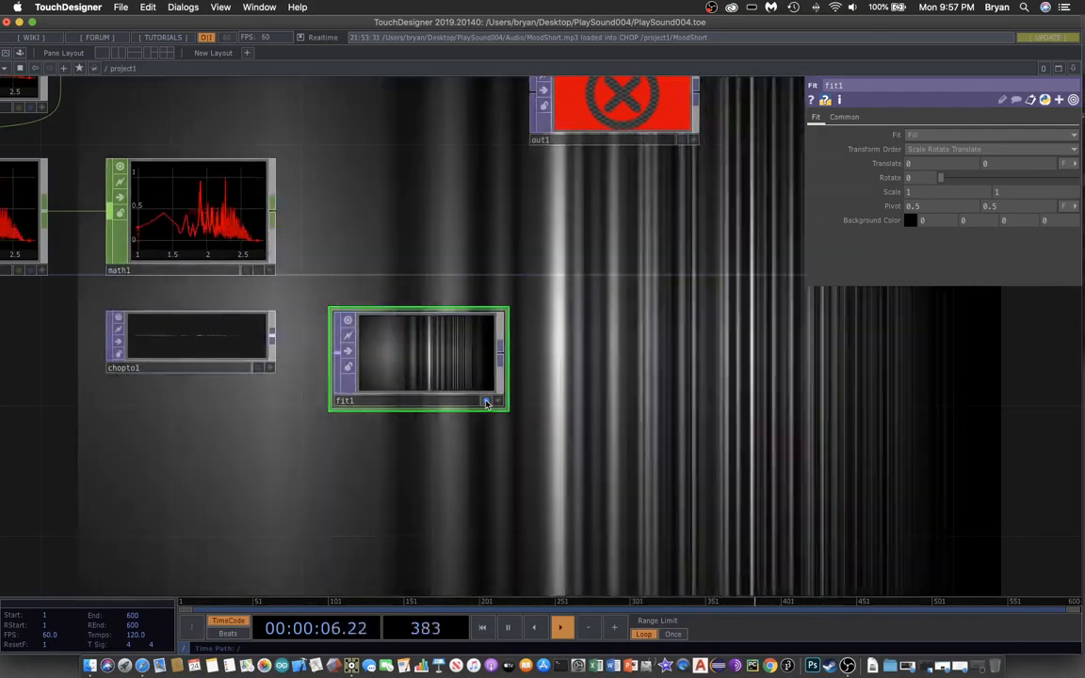
left_click(486, 403)
left_click_drag(678, 360, 645, 413)
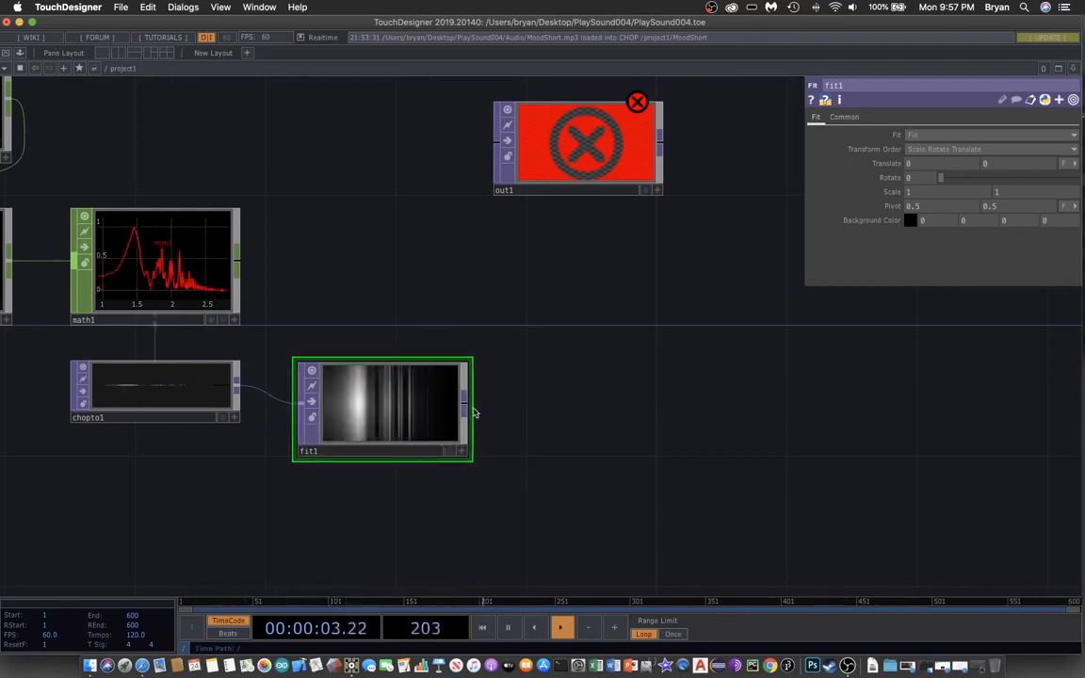
left_click_drag(463, 320, 481, 172)
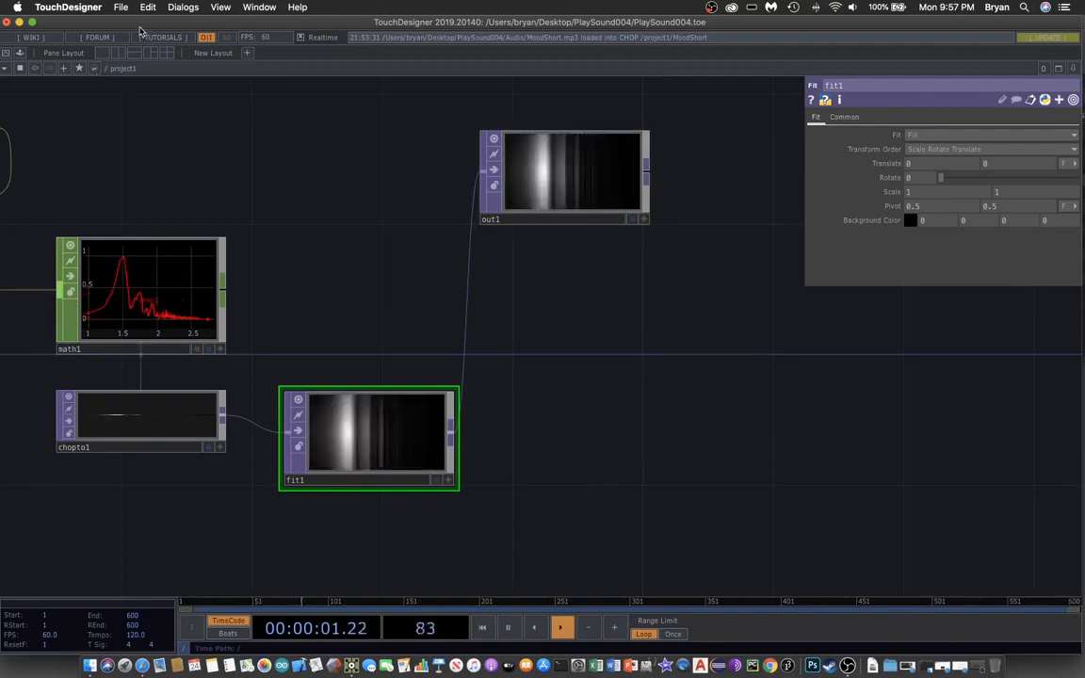
- Preview the perform window, then delete the wire from fit1 to out1
left_click_drag(141, 26, 169, 27)
left_click(33, 55)
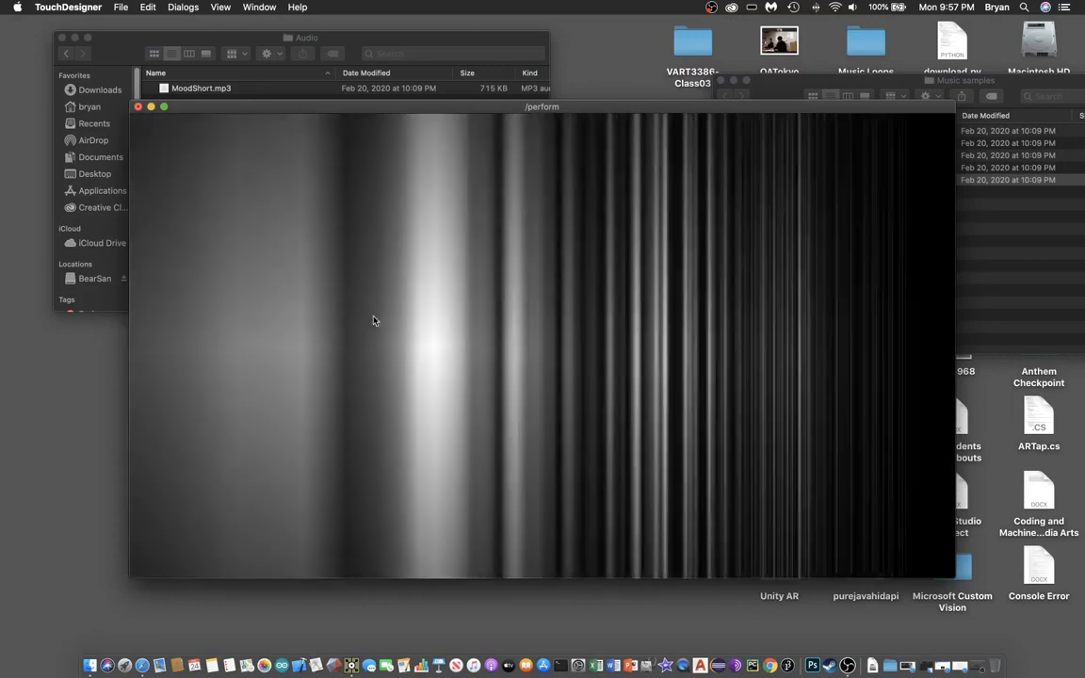
key("Escape")
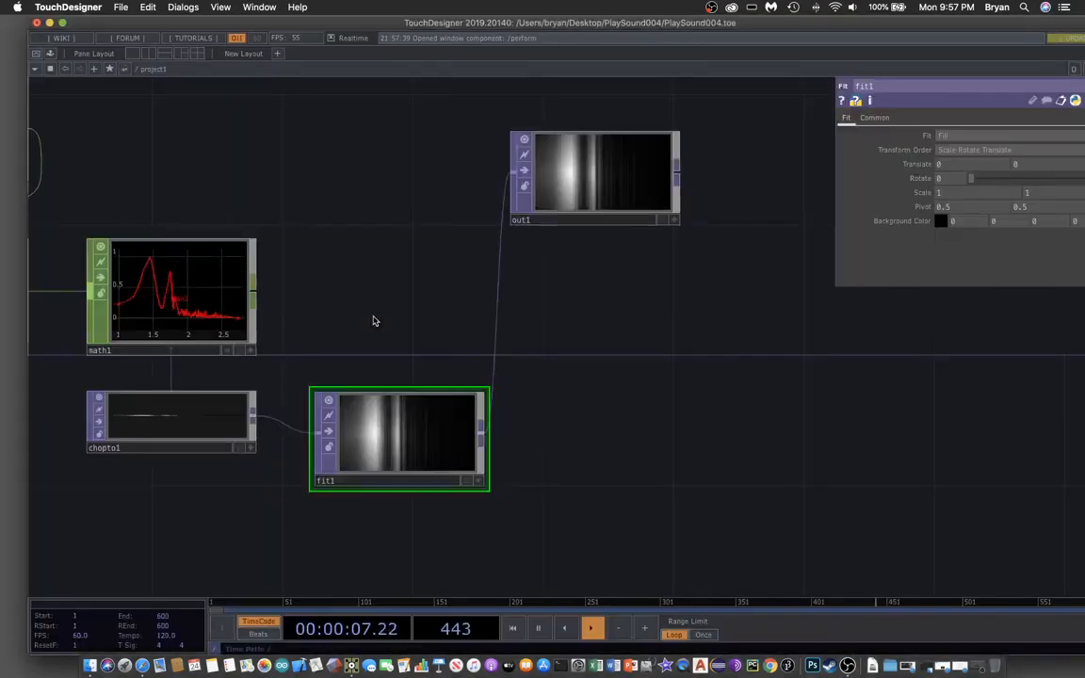
right_click(499, 298)
left_click(520, 333)
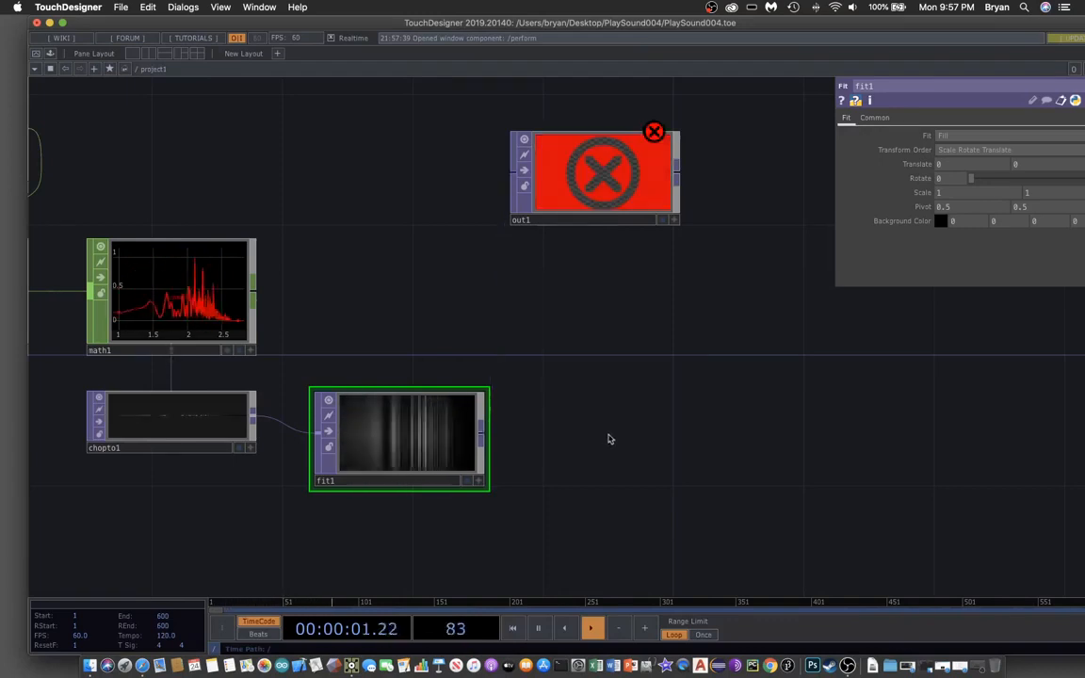
- Pan the network to limit1 and math1 and bring up the OP Create dialog
scroll(607, 438, "down", 5)
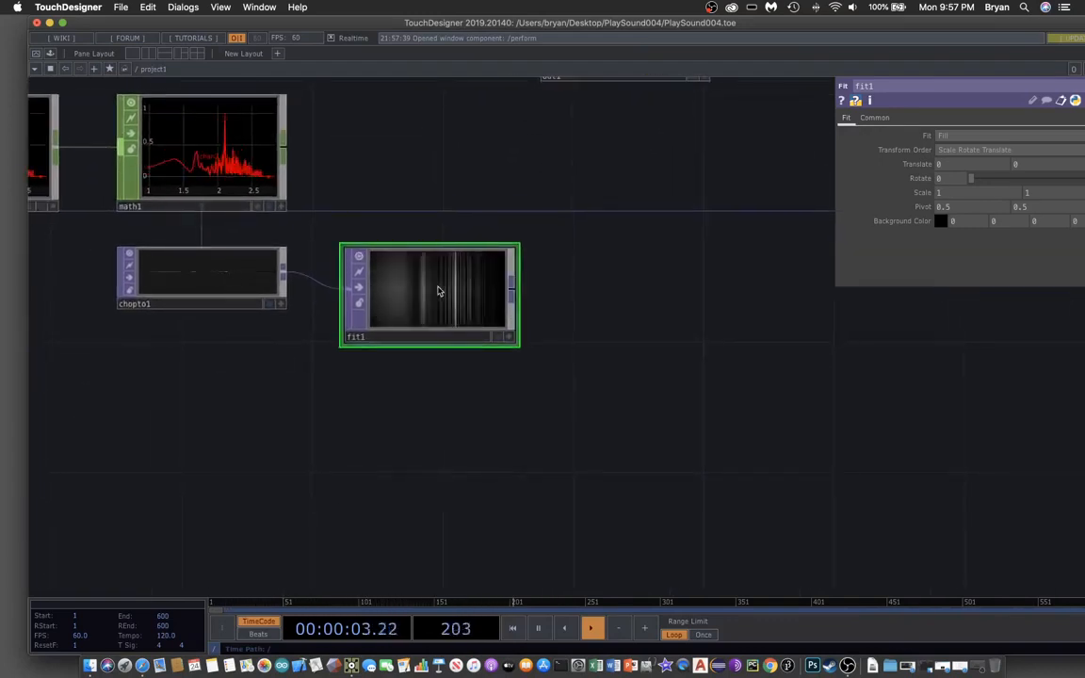
scroll(254, 421, "left", 5)
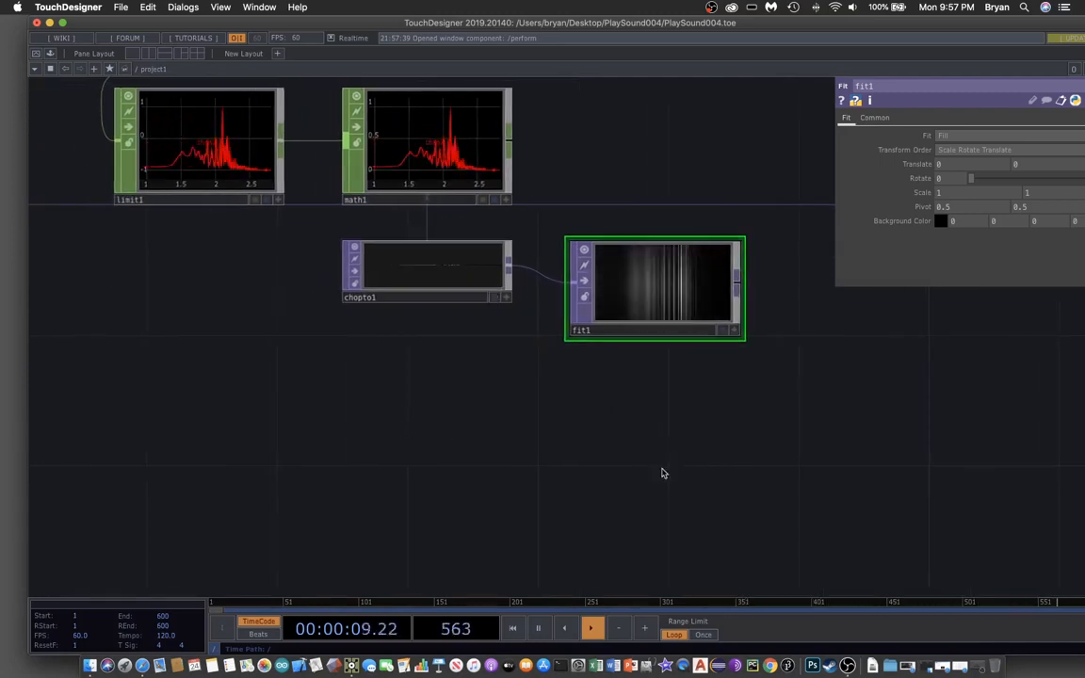
scroll(617, 444, "right", 3)
scroll(617, 444, "down", 2)
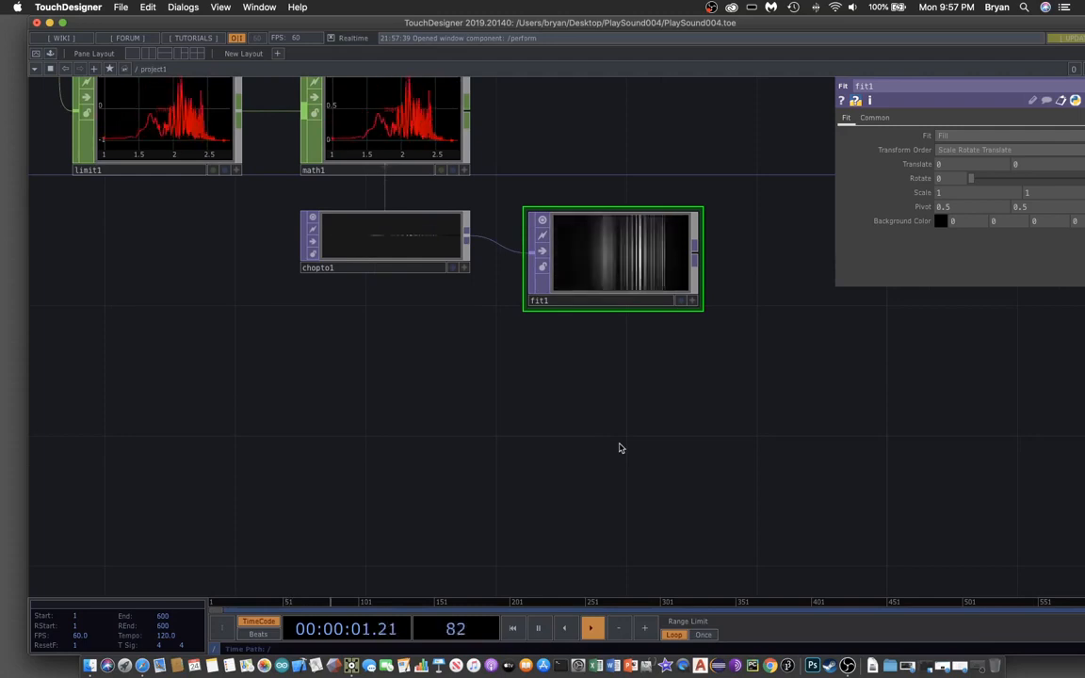
key("Tab")
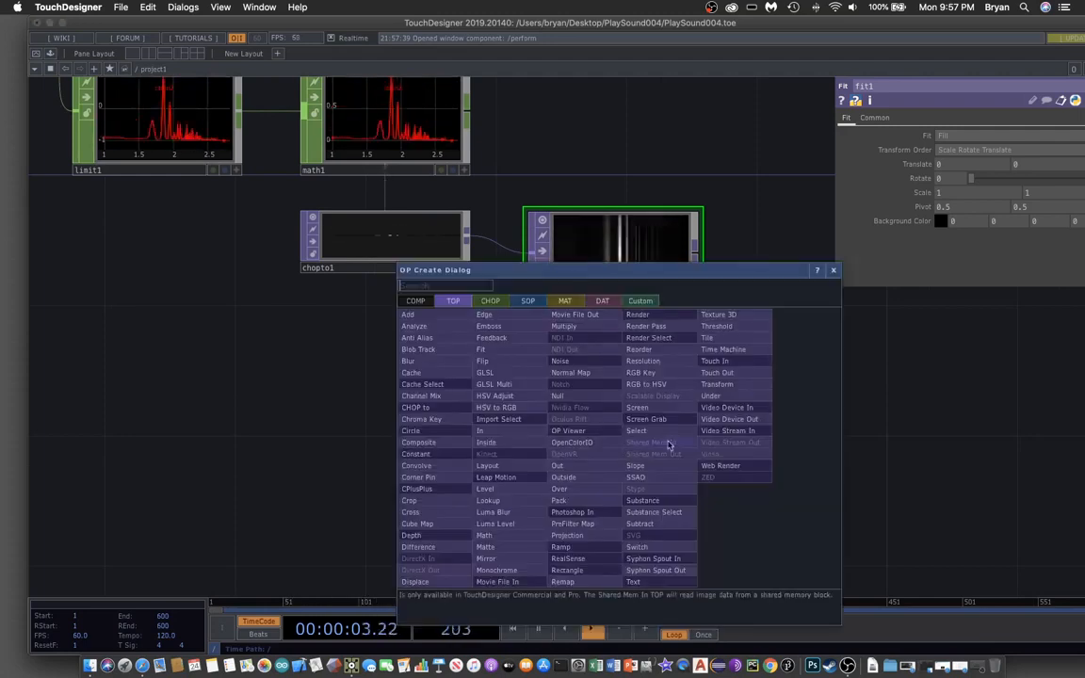
- Add a Video Device In TOP for the webcam and fit its tile to the image
left_click(736, 411)
left_click(219, 414)
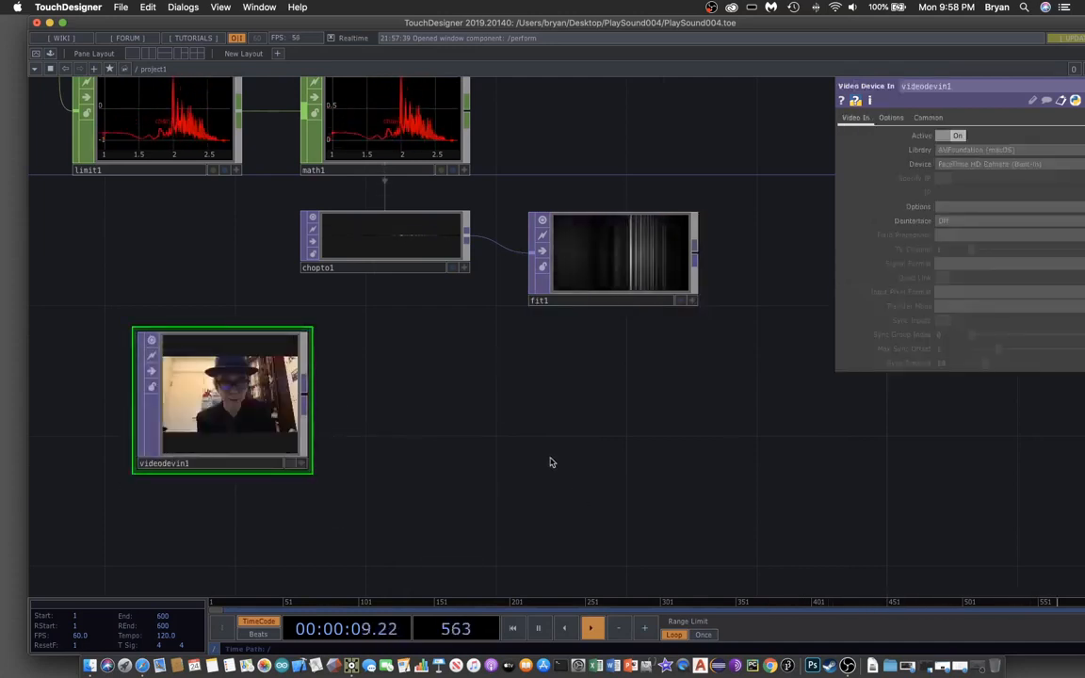
left_click(311, 470)
left_click_drag(258, 452, 226, 452)
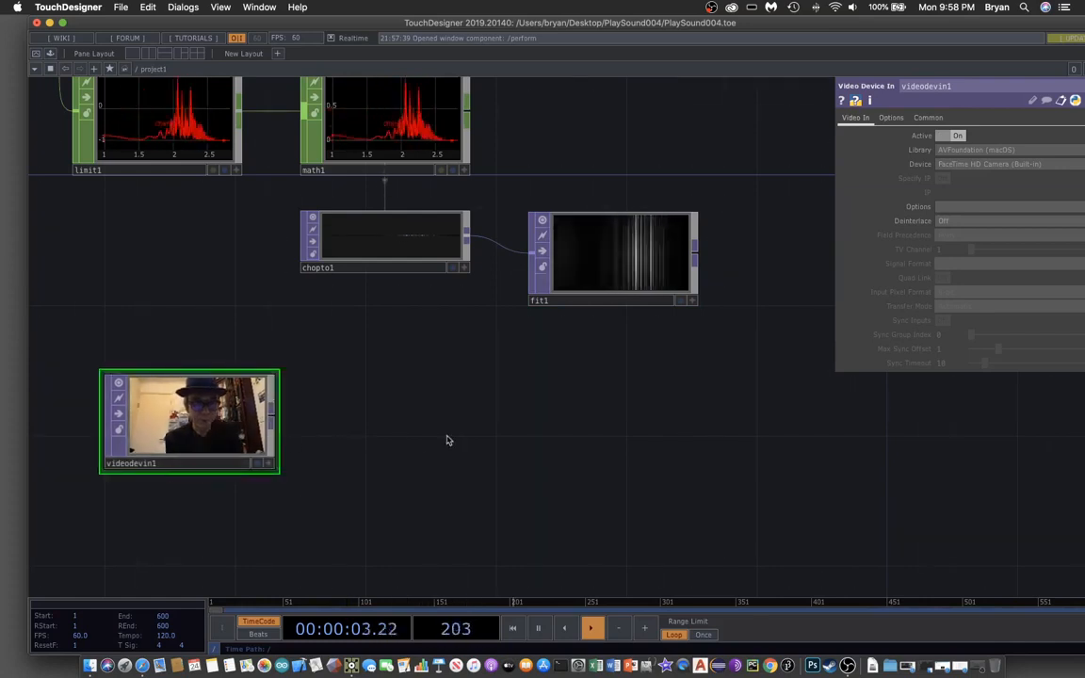
- Add a flip1 Flip TOP fed by the webcam node, with Flip X turned on
key("Tab")
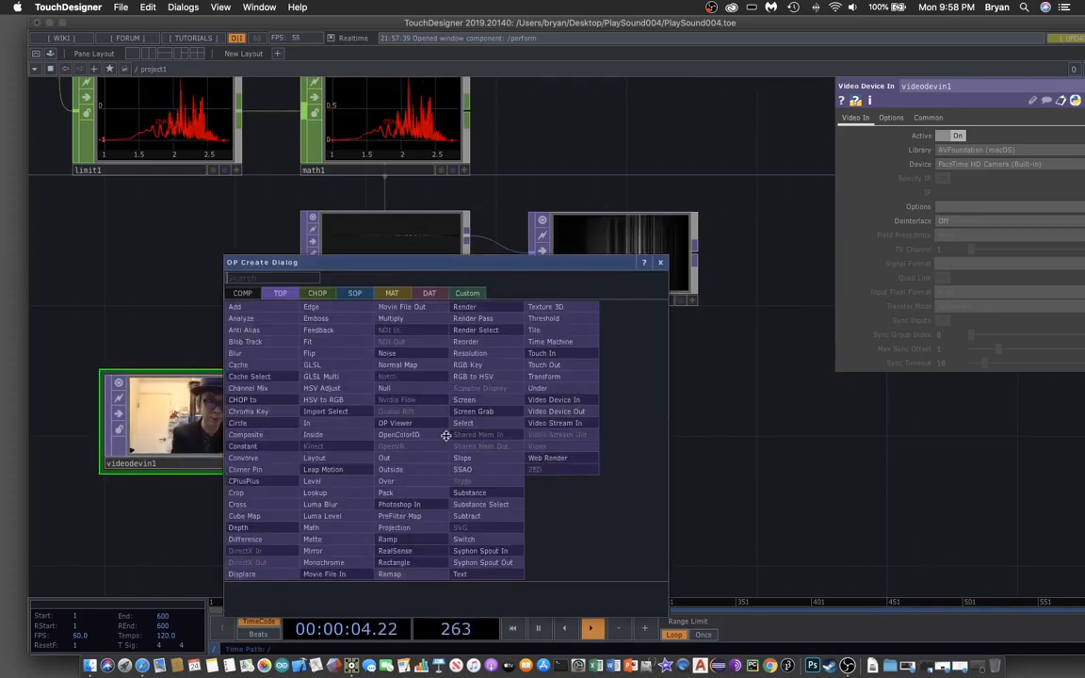
left_click(340, 355)
left_click(394, 427)
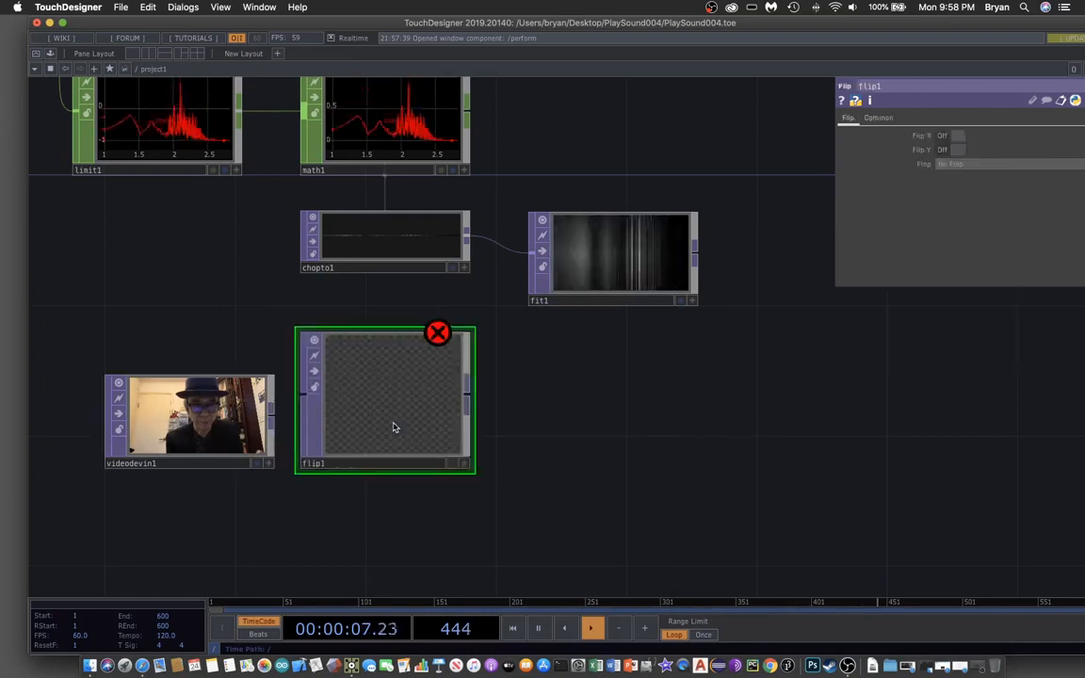
left_click_drag(275, 416, 404, 438)
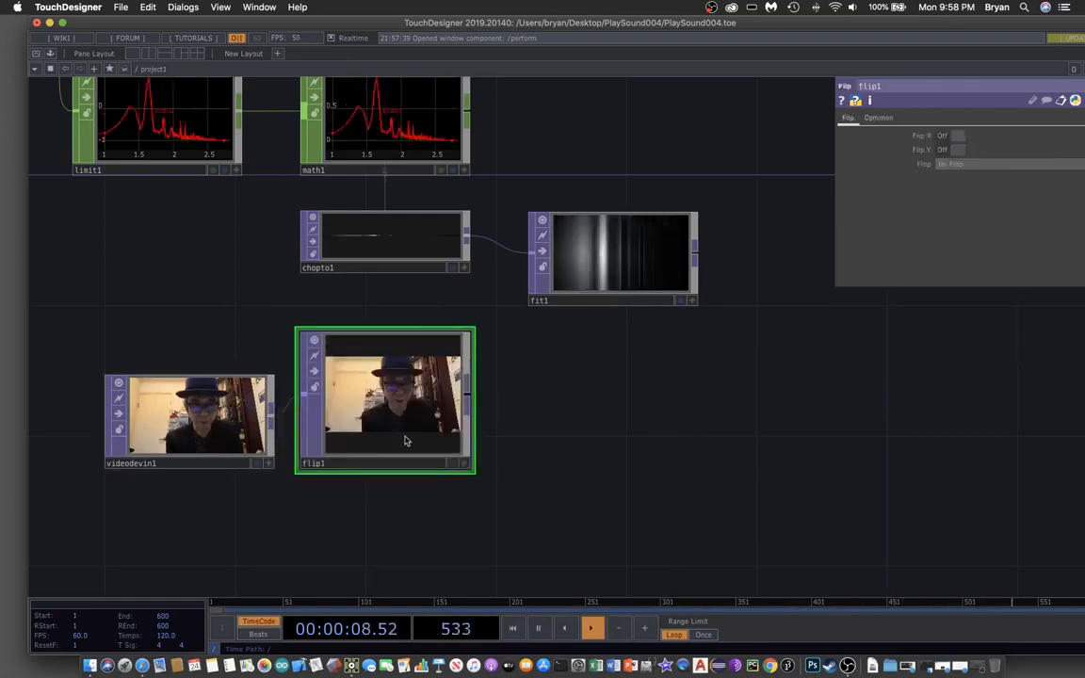
left_click(467, 468)
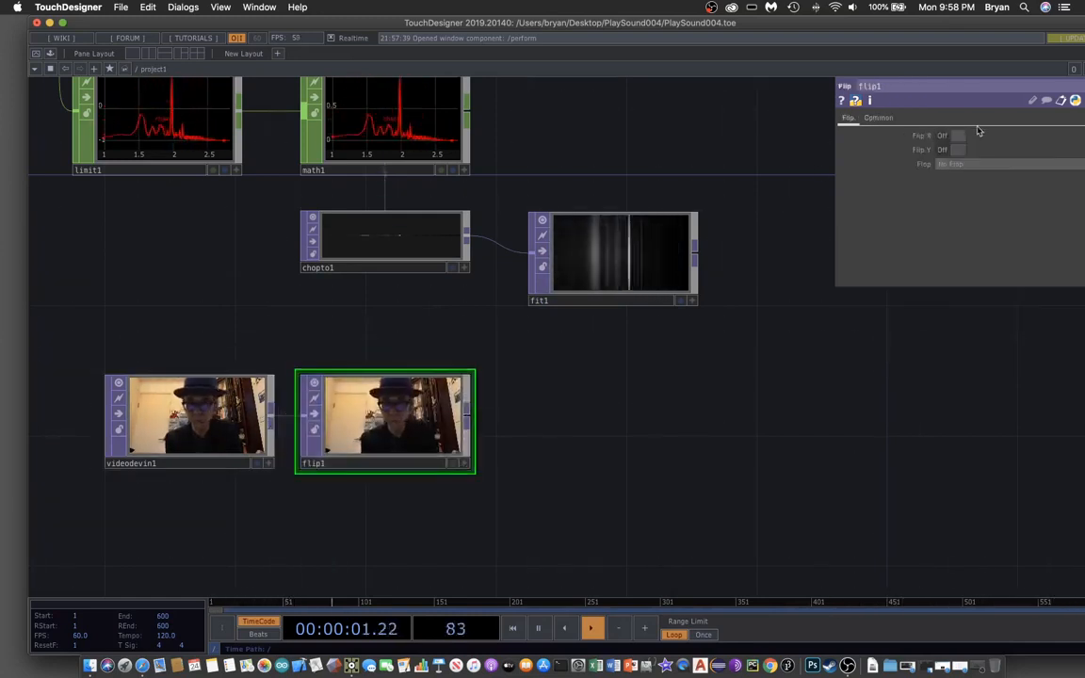
left_click(941, 137)
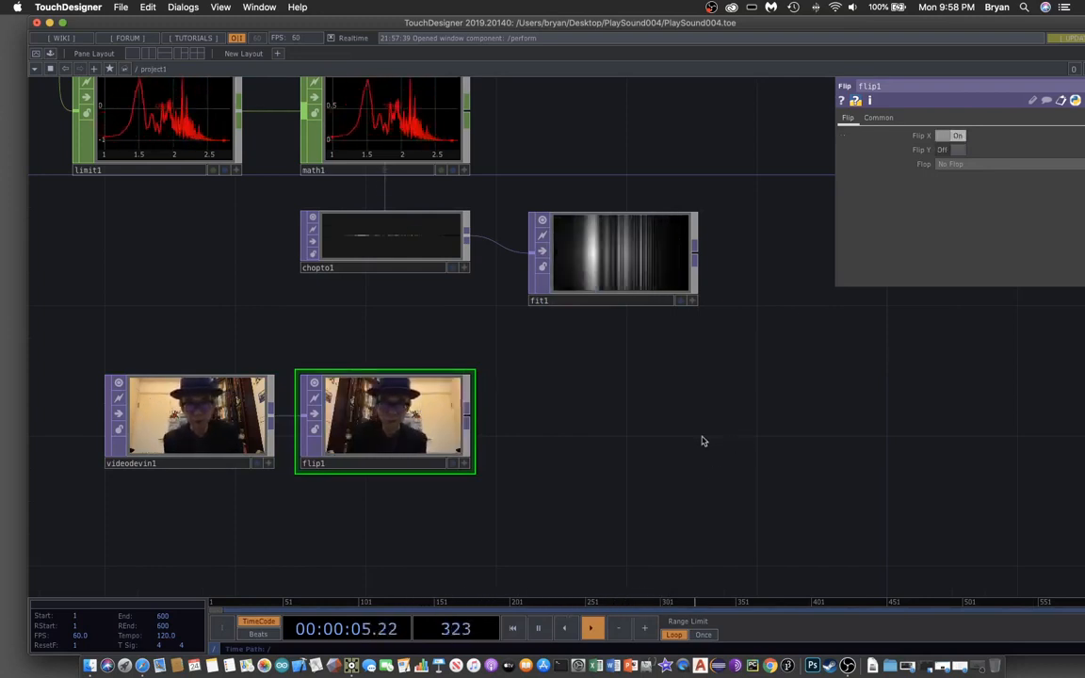
- Move flip1 into place directly below fit1
left_click_drag(703, 441, 603, 445)
left_click_drag(289, 439, 501, 411)
left_click_drag(755, 441, 508, 530)
left_click(313, 349)
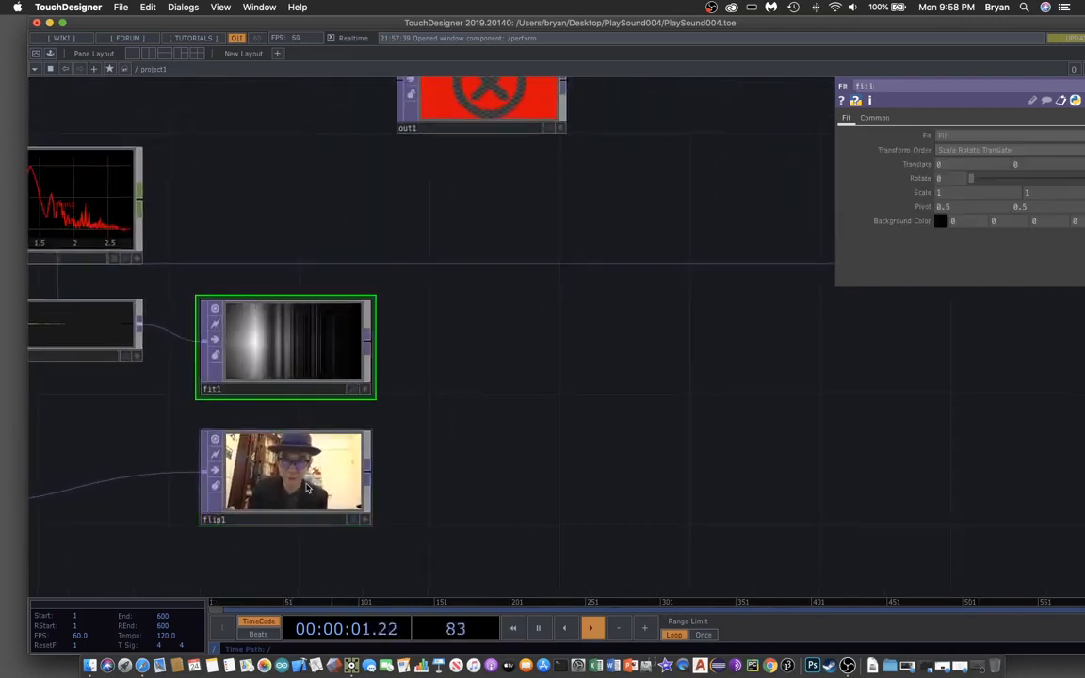
left_click(306, 488)
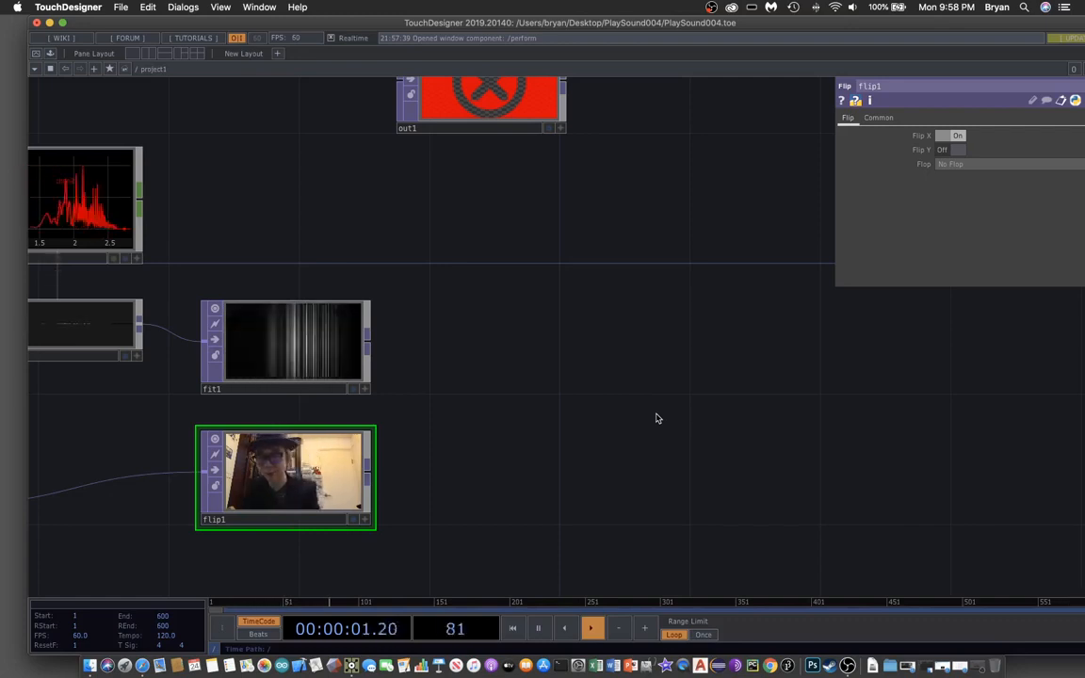
- Create a Displace TOP, displace1, placed to the right of flip1
key("Tab")
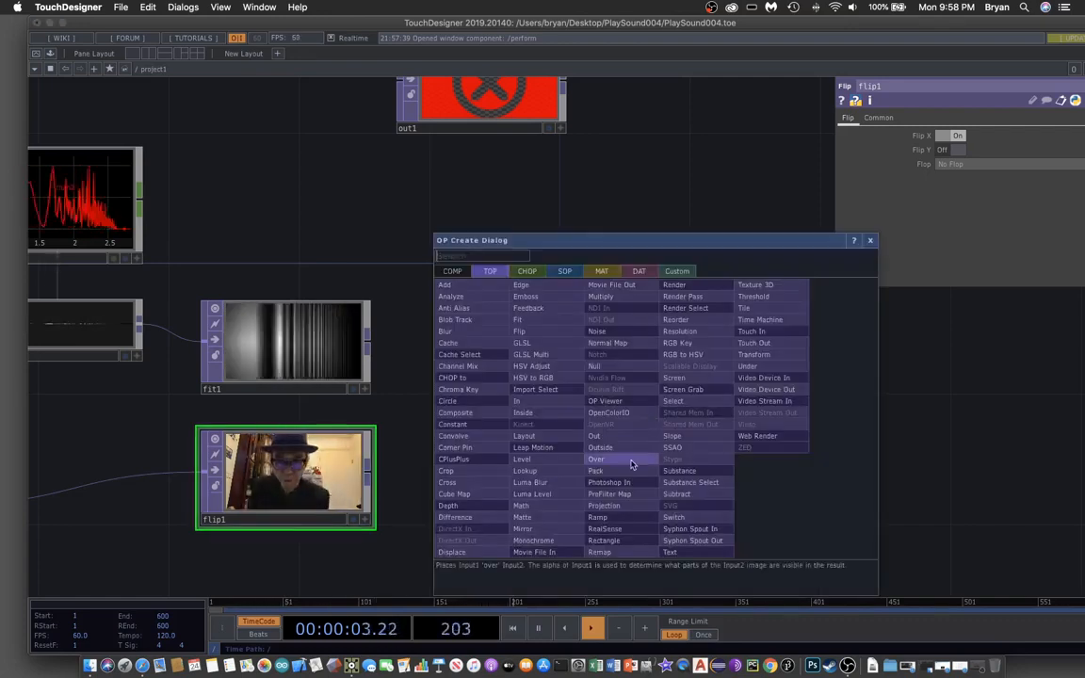
left_click_drag(764, 241, 928, 137)
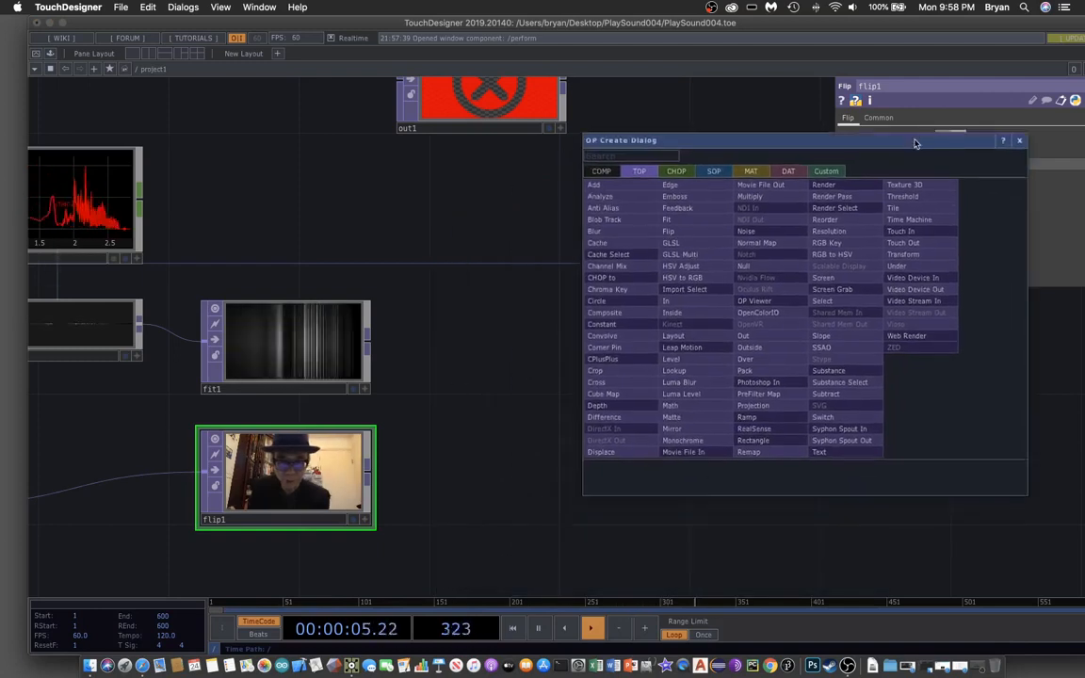
left_click(635, 453)
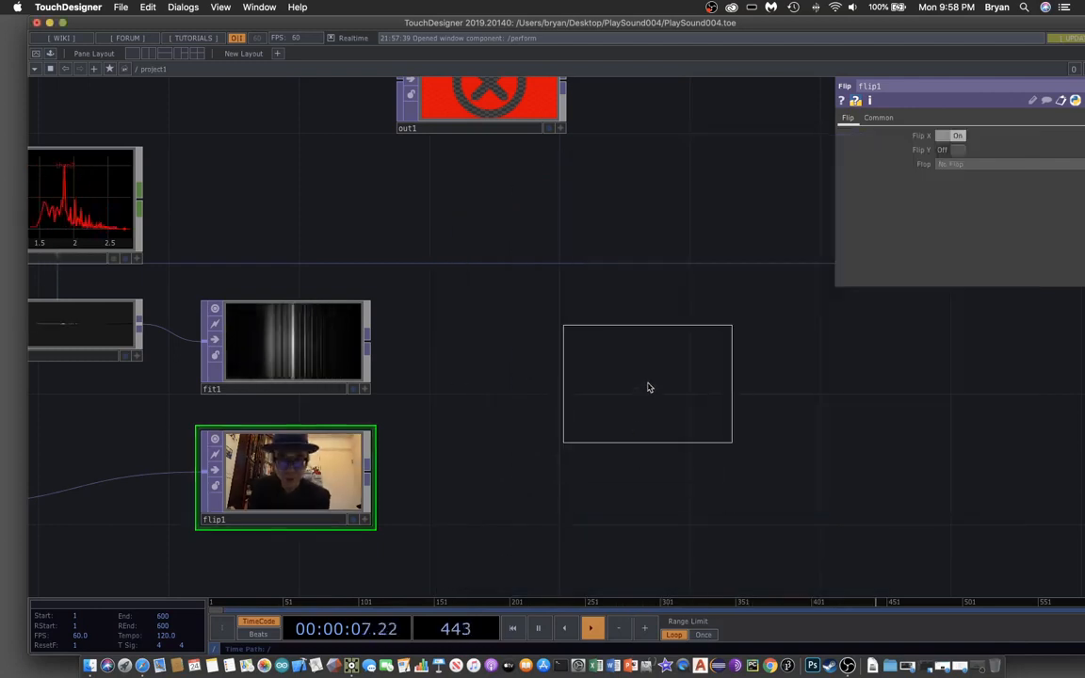
left_click(647, 396)
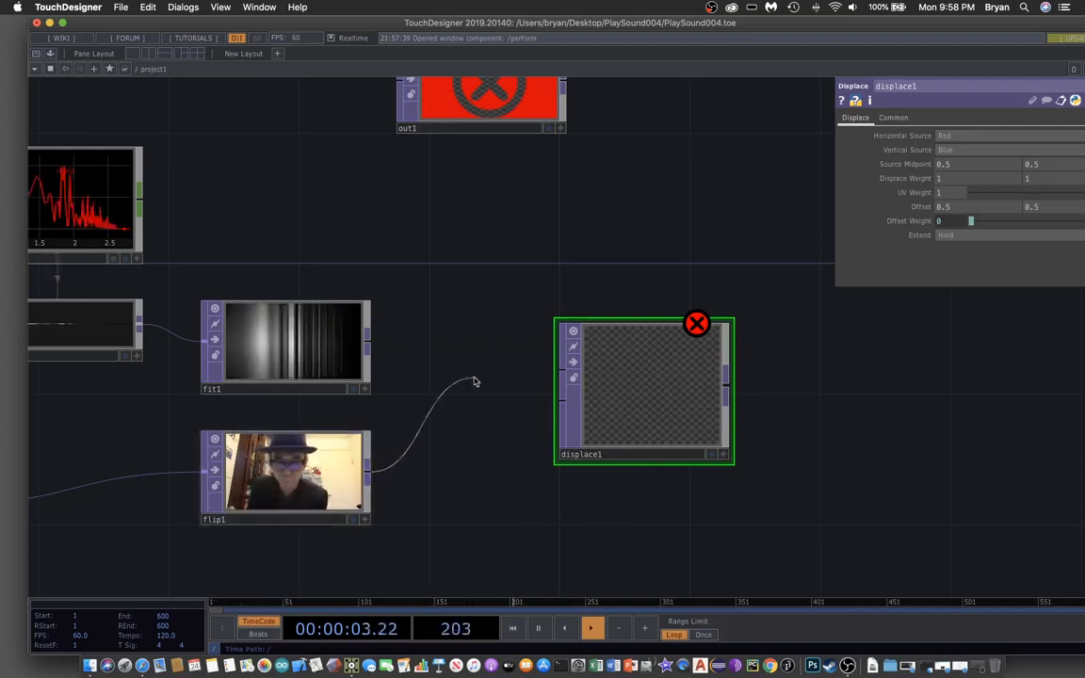
- Feed flip1 into displace1's first input and fit1 into its second
left_click(562, 370)
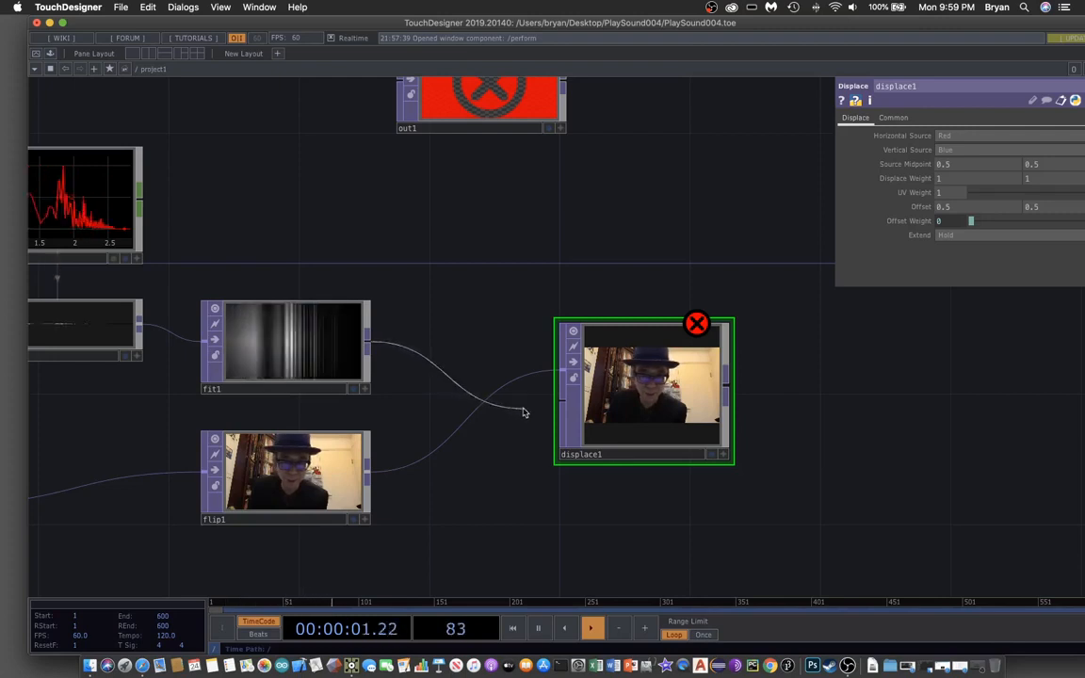
left_click(561, 401)
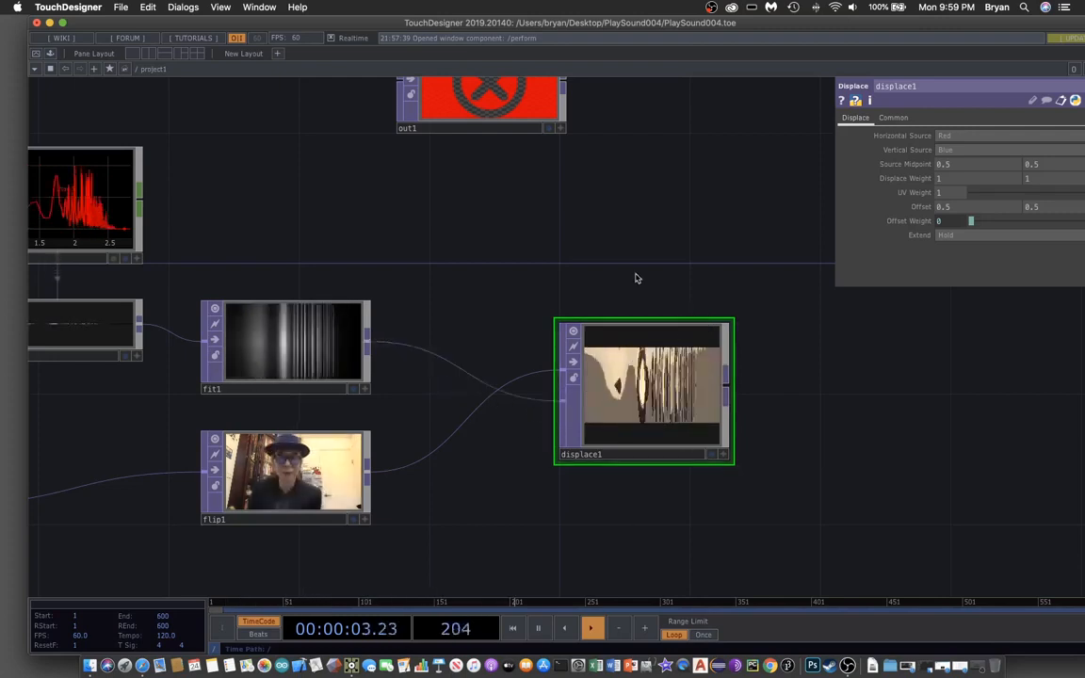
left_click_drag(570, 235, 439, 252)
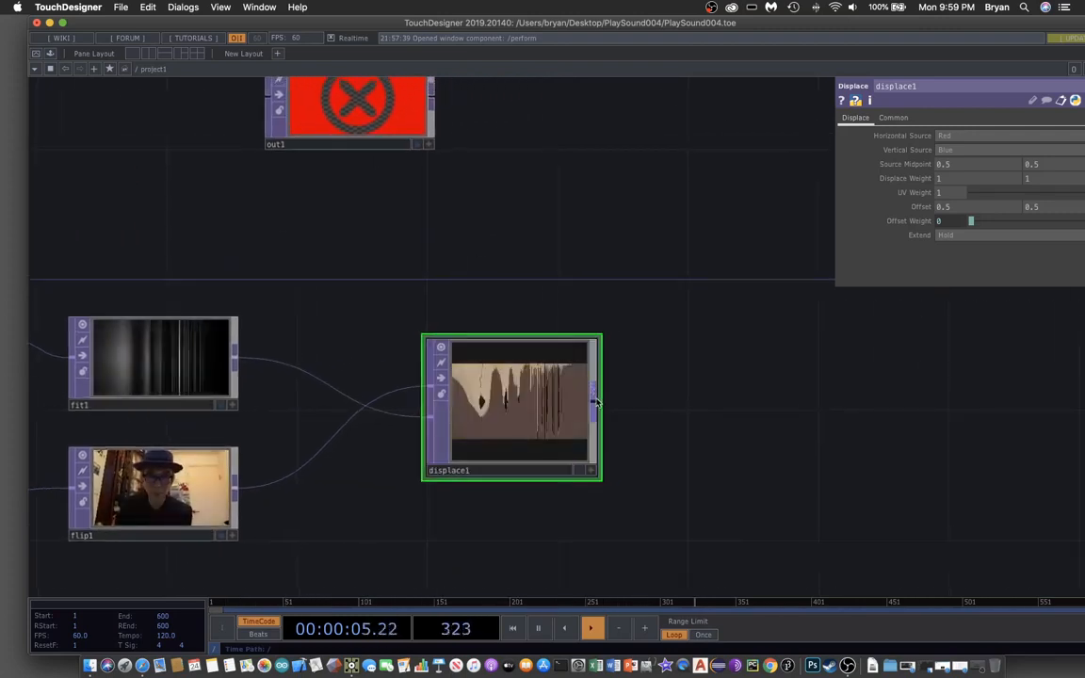
- Connect displace1's output to out1 and show it behind the network
left_click(595, 400)
left_click(266, 97)
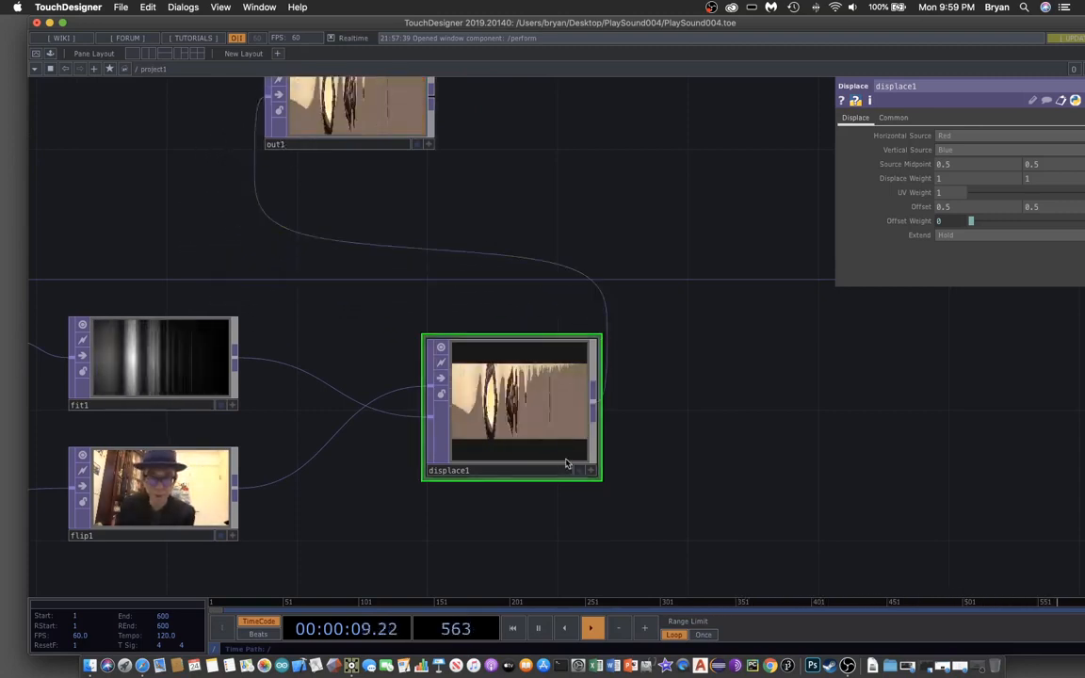
left_click_drag(601, 481, 600, 479)
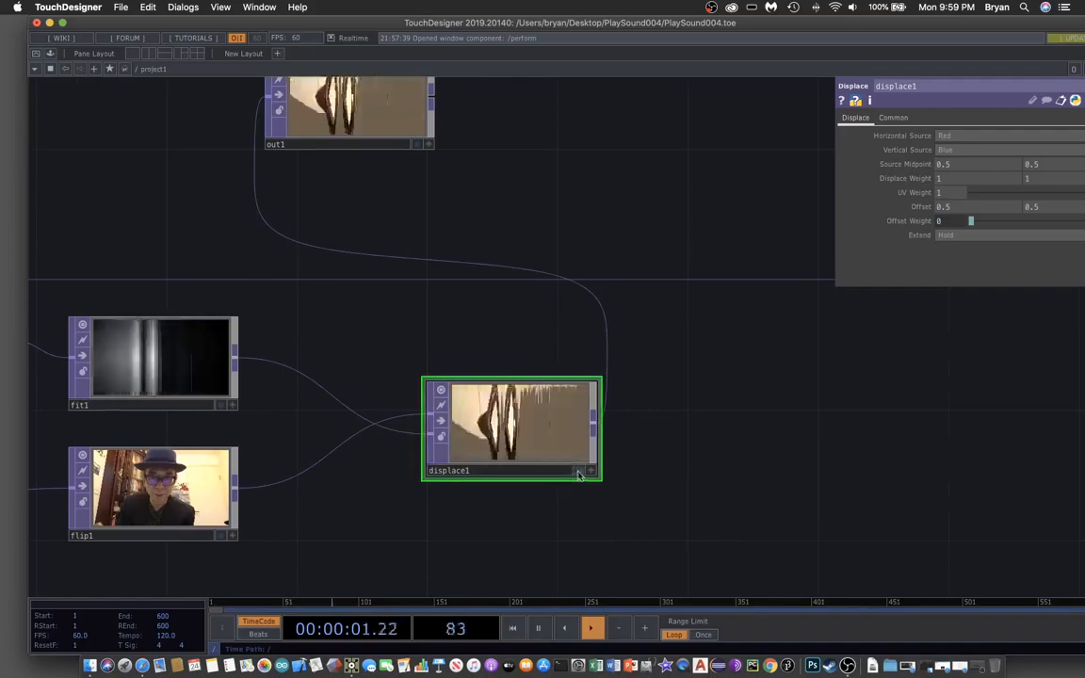
left_click(580, 472)
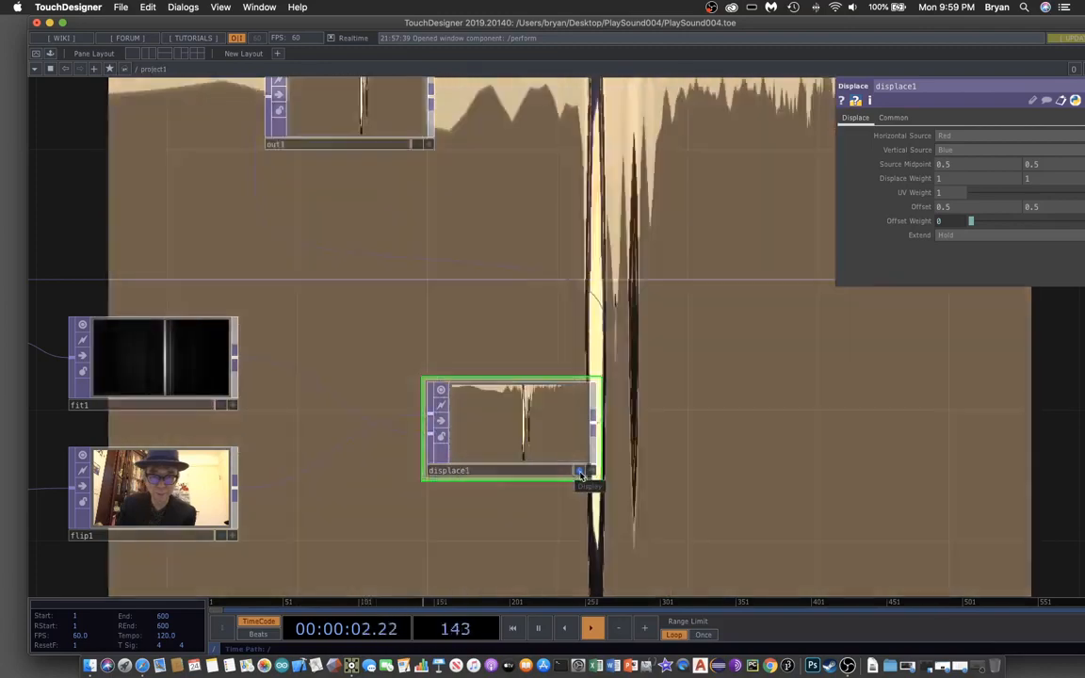
- Stop showing displace1 behind the network, then pan and zoom the network view
left_click(589, 470)
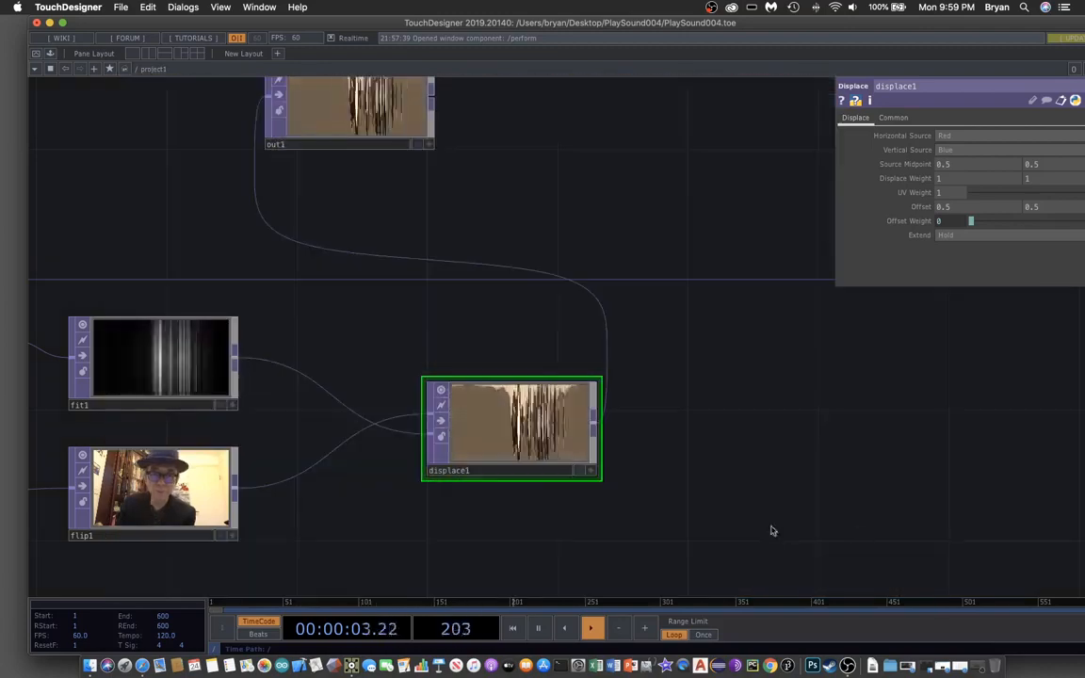
left_click_drag(508, 543, 552, 498)
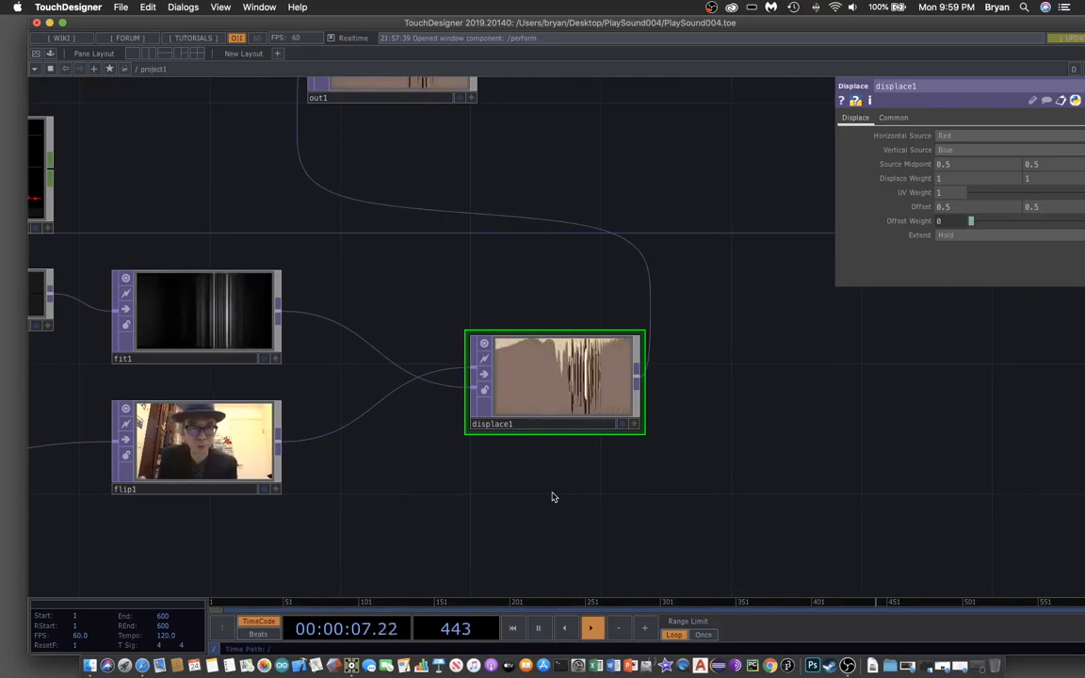
scroll(536, 498, "up", 2)
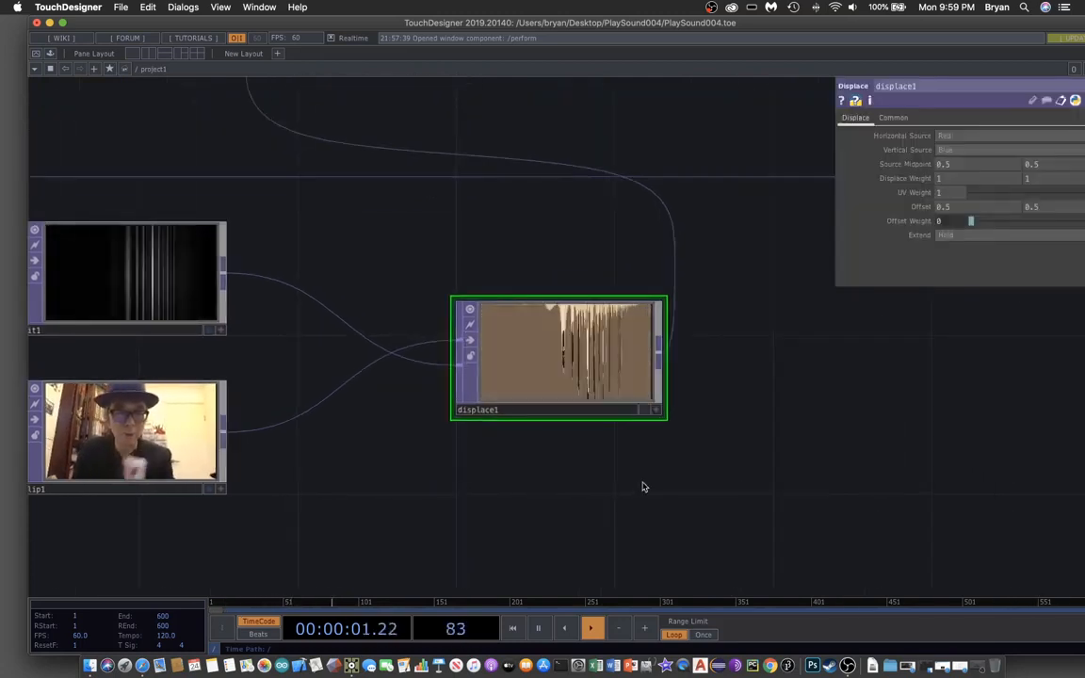
scroll(685, 435, "down", 4)
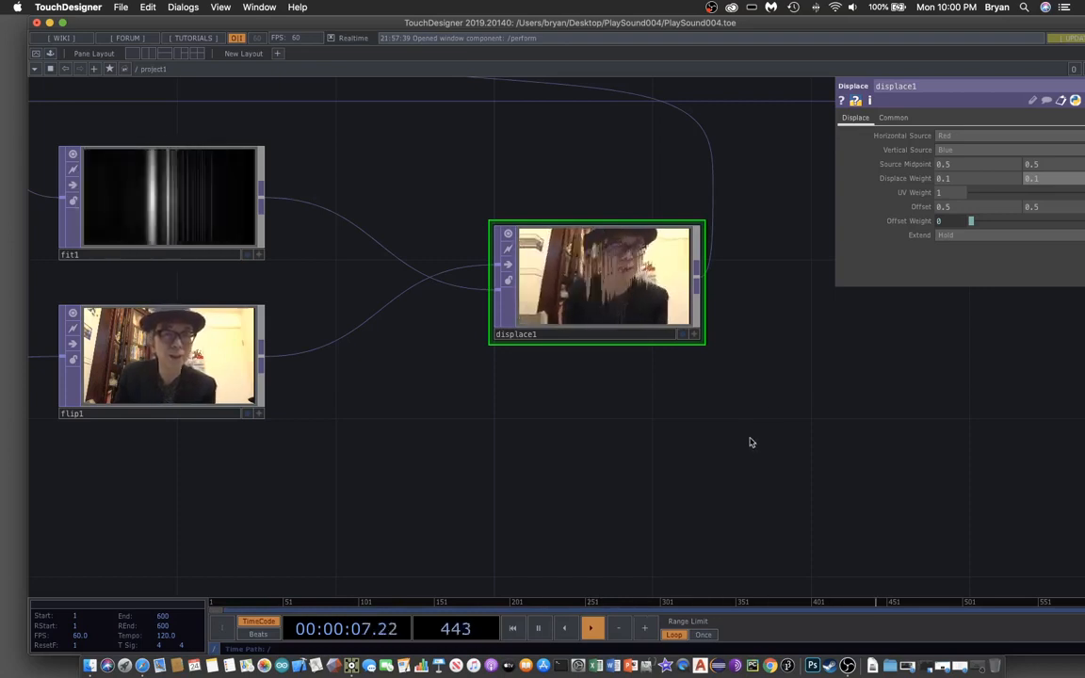
- Set displace1's Vertical Source to None and preview the horizontal-only result
left_click_drag(791, 446, 801, 442)
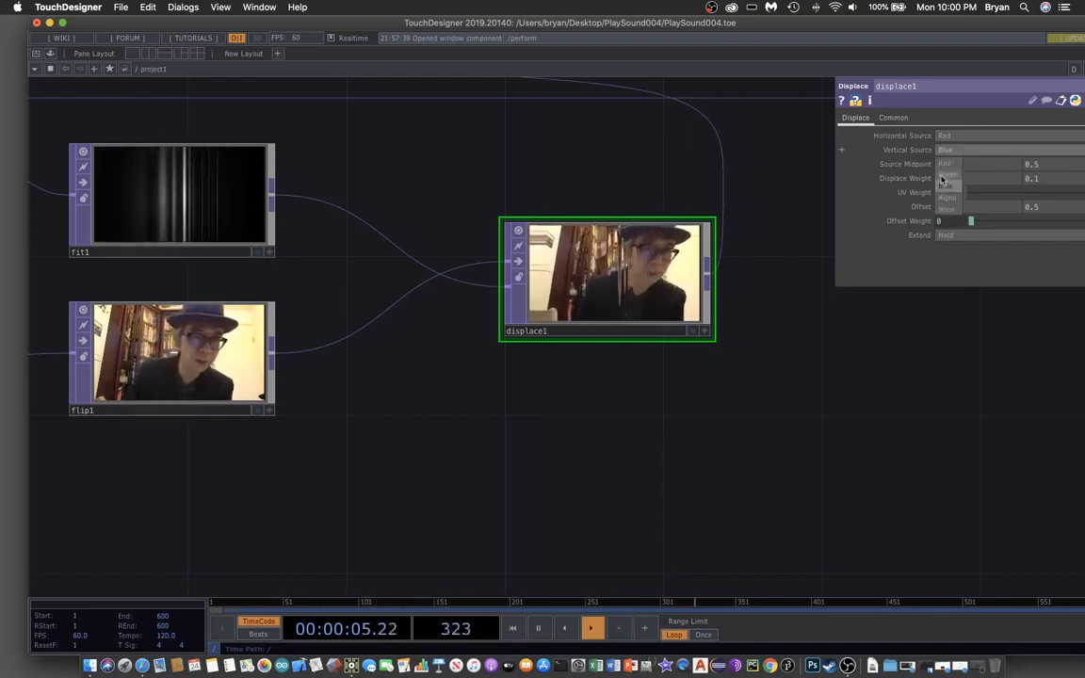
left_click(948, 210)
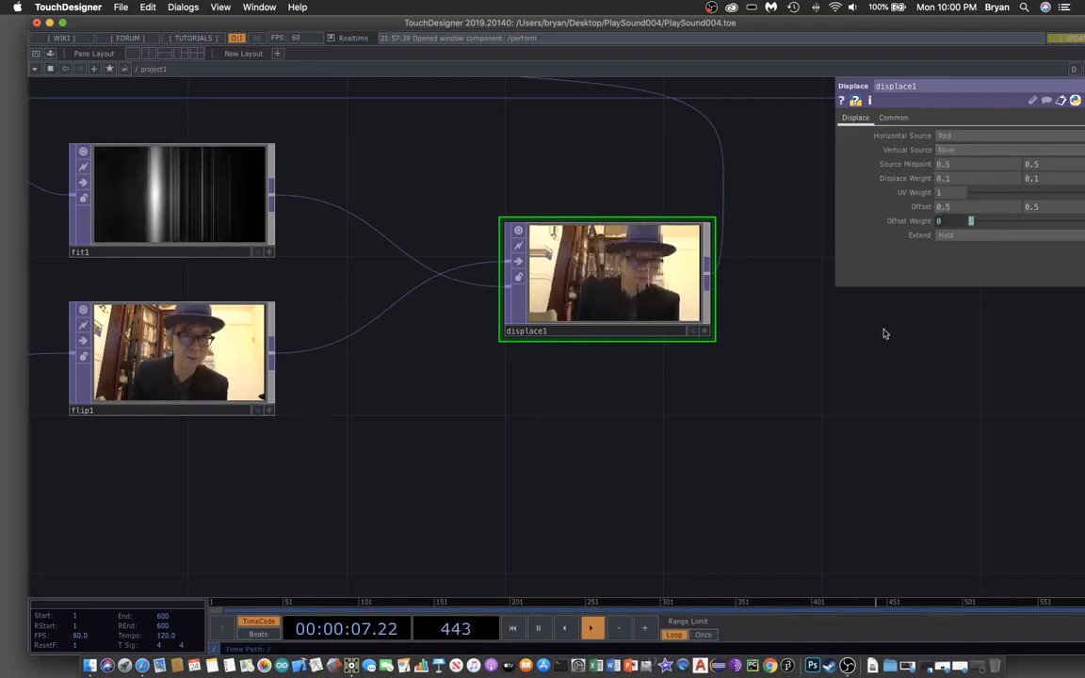
left_click(693, 333)
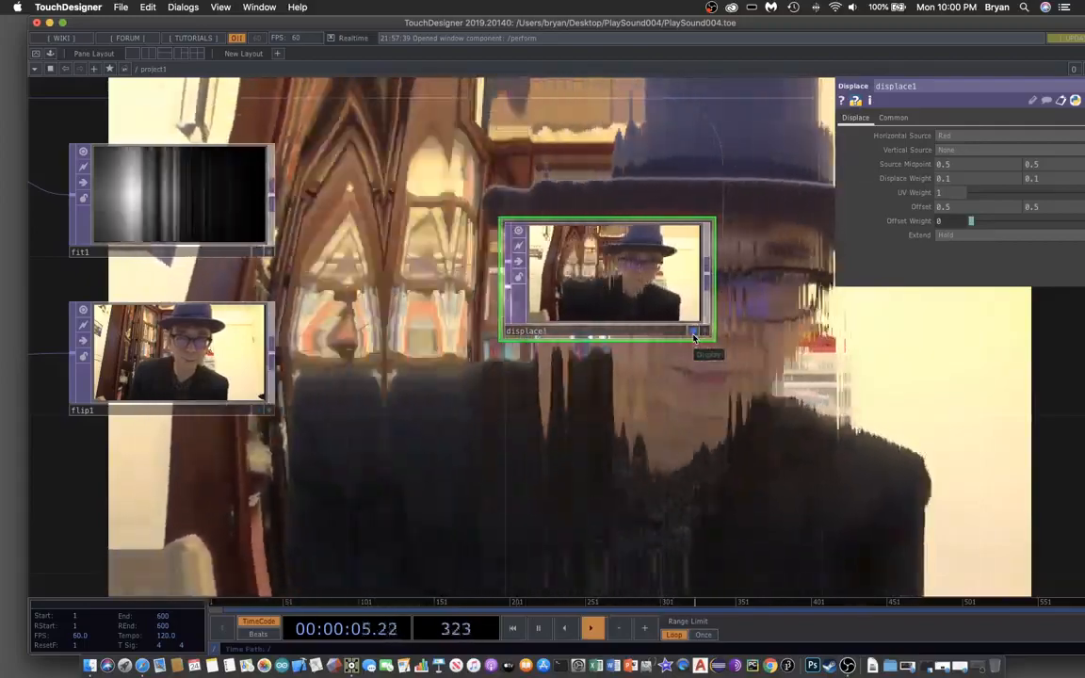
left_click(693, 337)
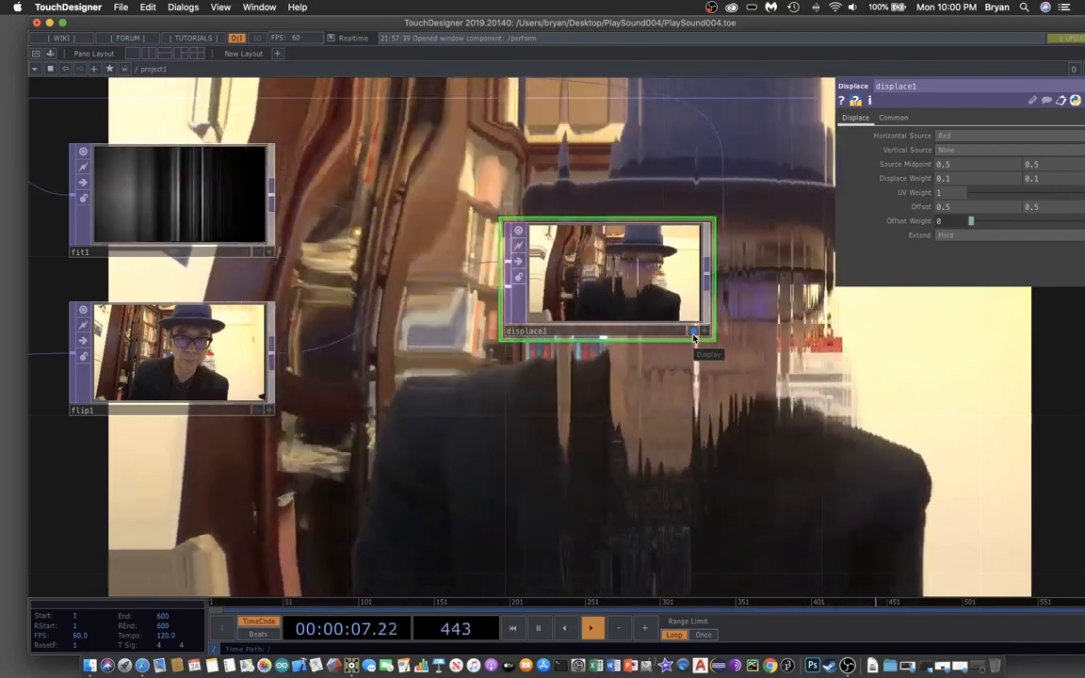
- Lower both Displace Weight values to 0.05
middle_click_drag(879, 416, 871, 471)
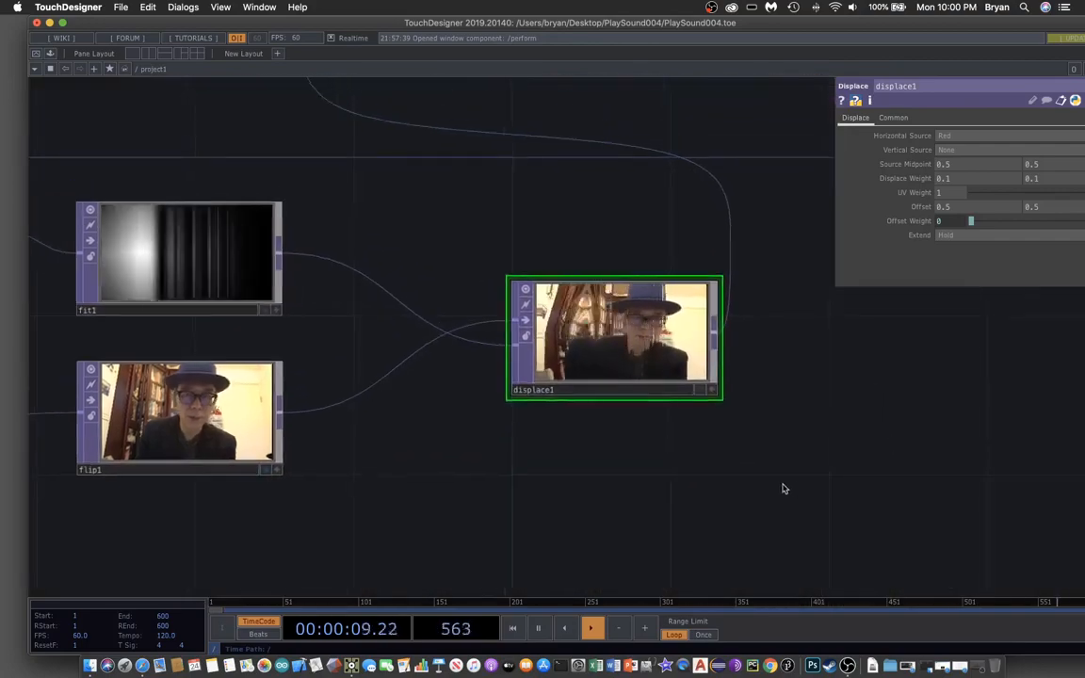
middle_click_drag(782, 487, 839, 477)
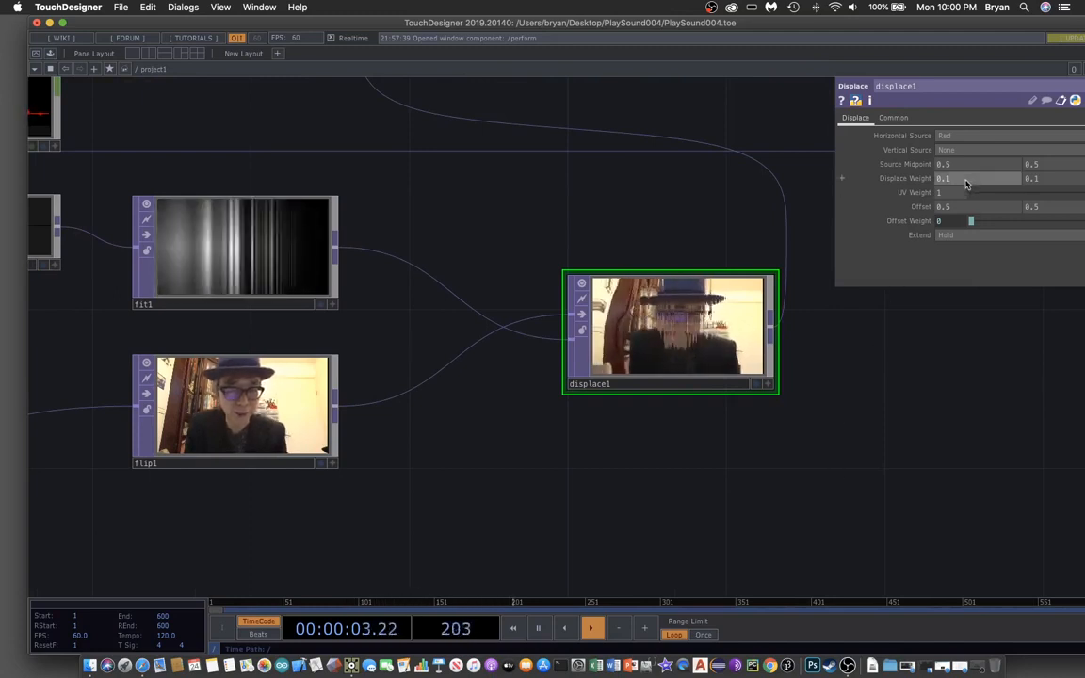
type("0.05")
key("Return")
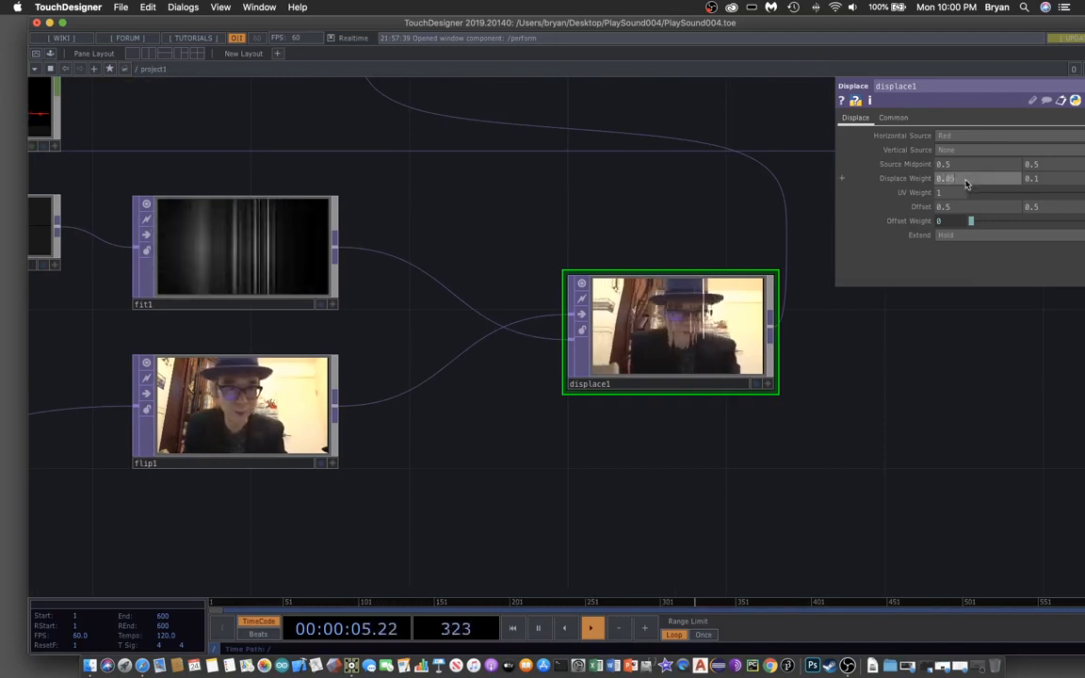
left_click(1049, 183)
type("0.05")
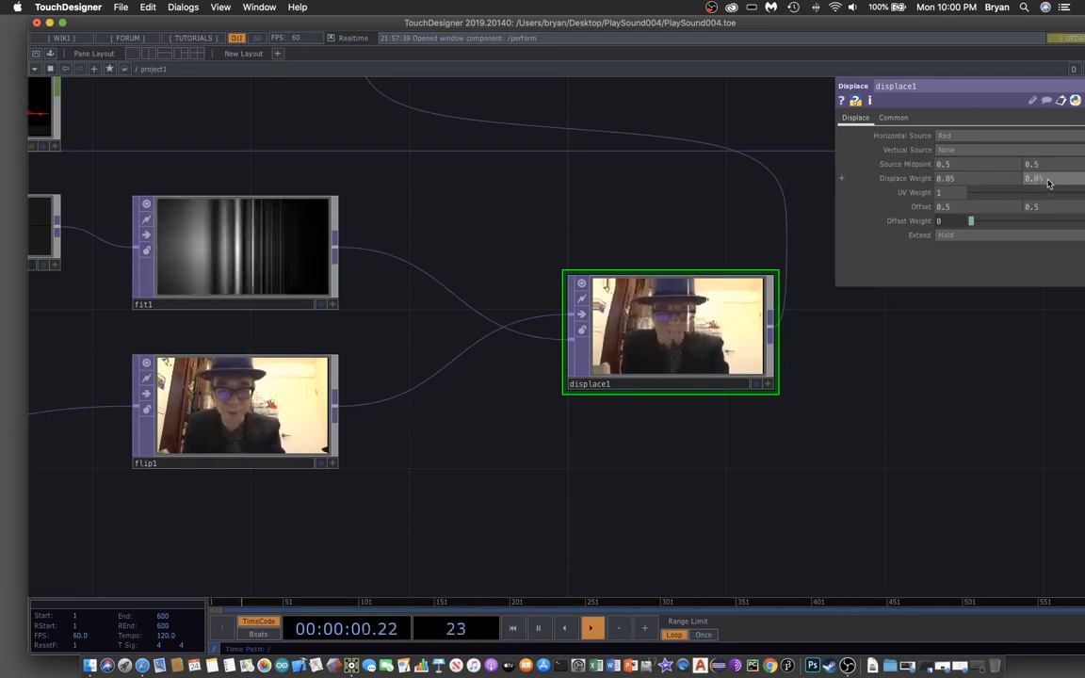
key("Return")
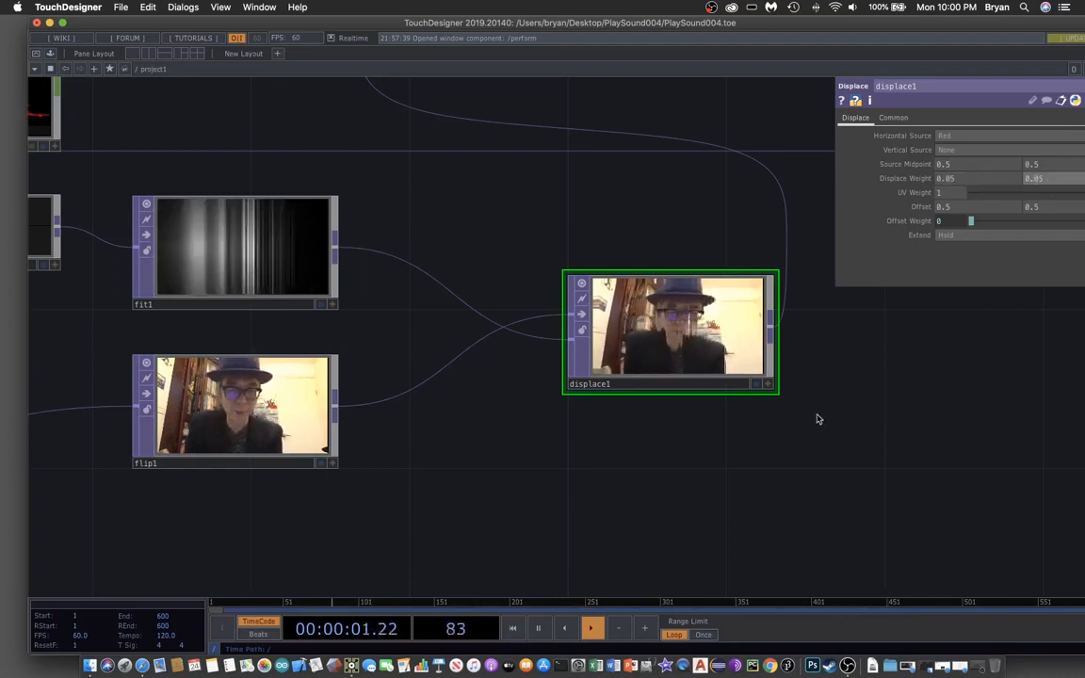
left_click(121, 8)
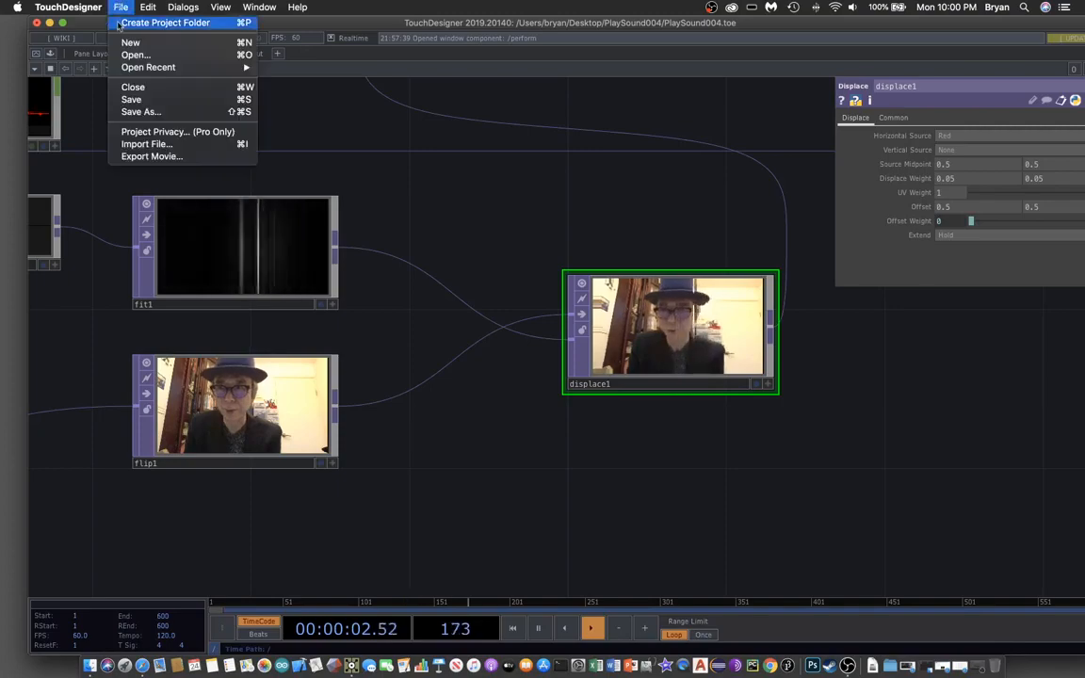
- Save as PlaySound004.1.toe, preview displace1 behind the network, and zoom out
left_click(131, 99)
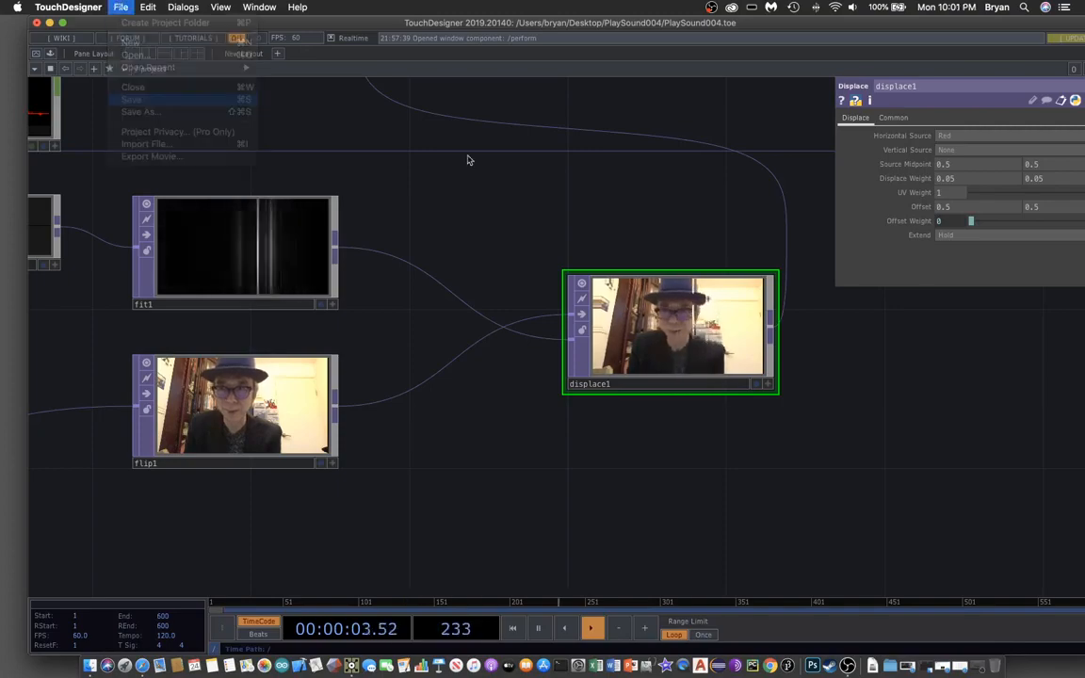
left_click(756, 385)
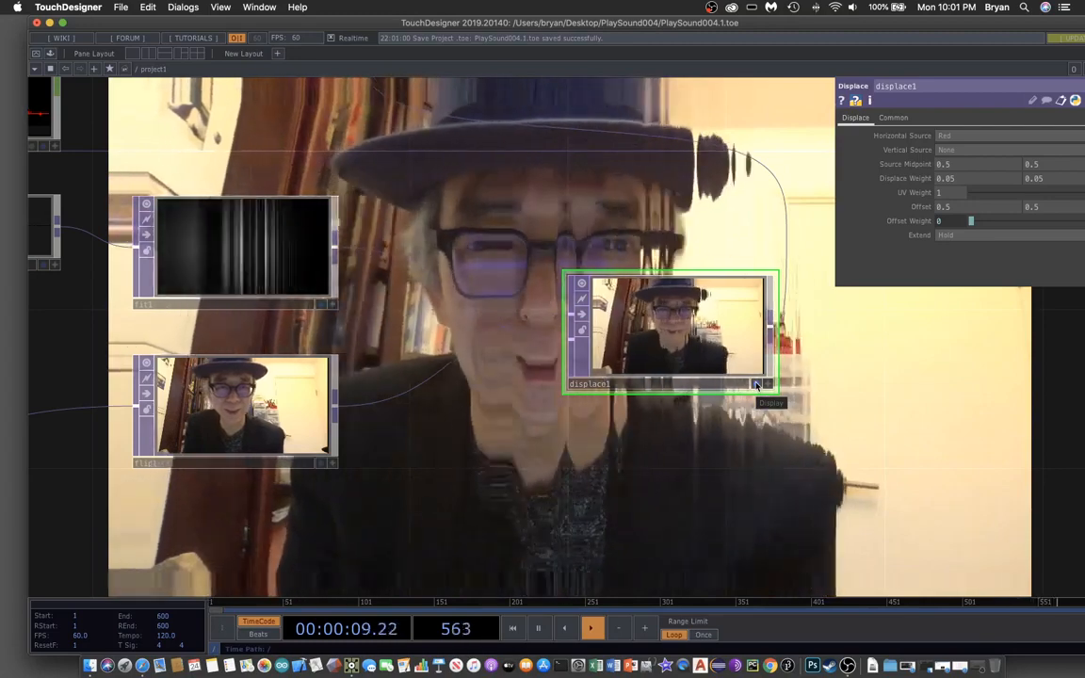
left_click(758, 384)
scroll(317, 162, "down", 6)
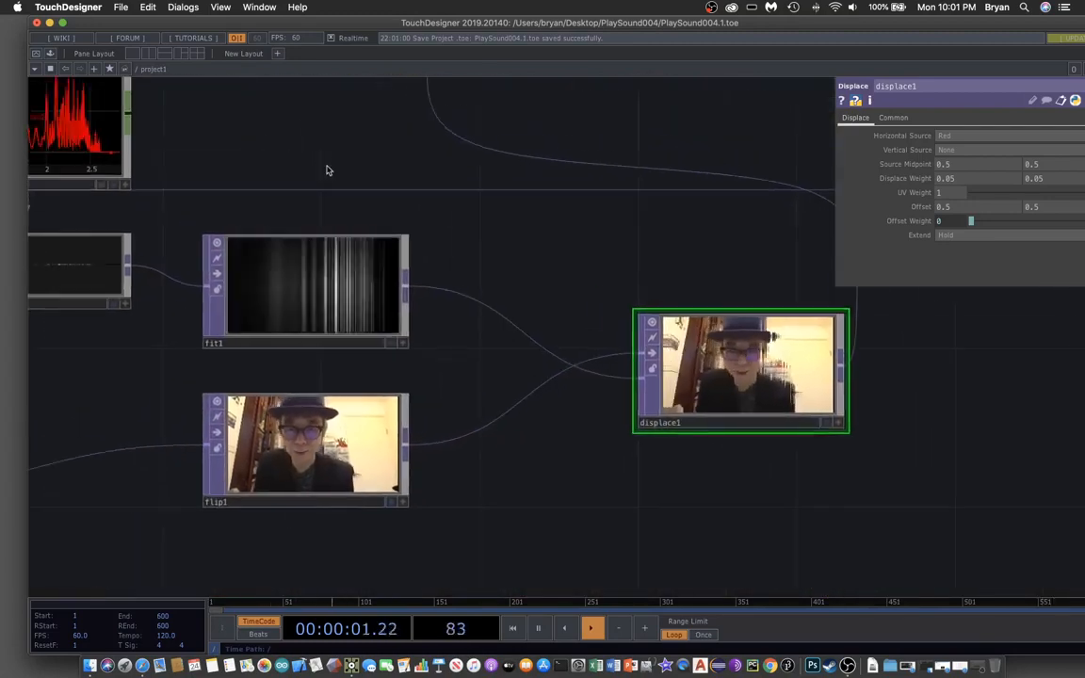
- At the root network, set the perform node's Opening Size to Fill
left_click(139, 73)
left_click(141, 86)
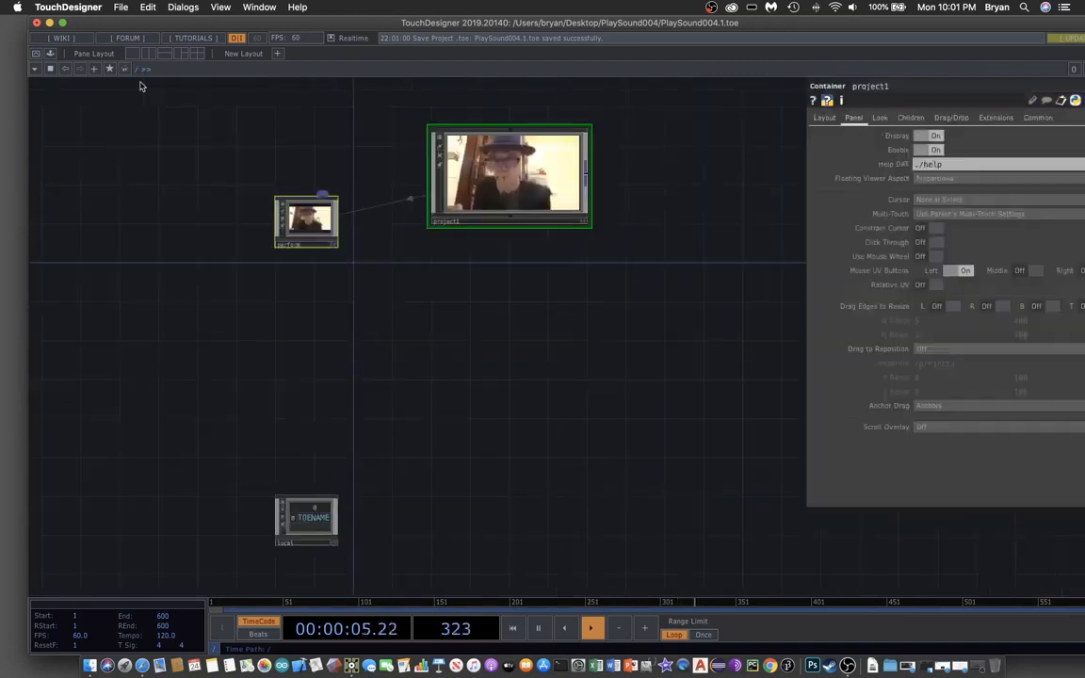
left_click(313, 221)
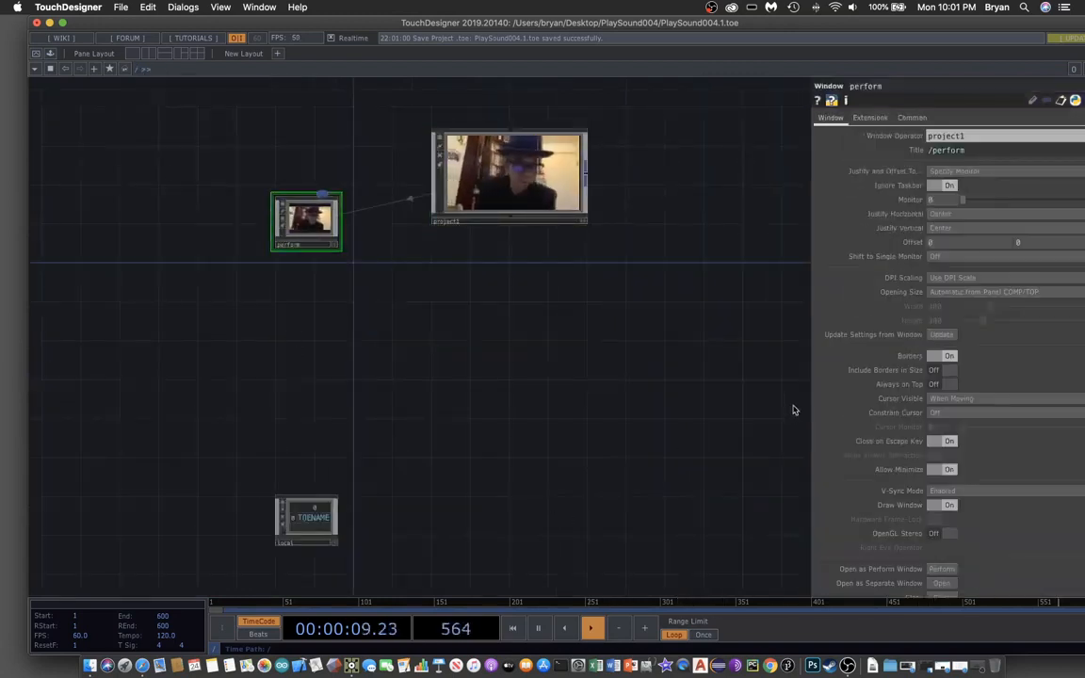
left_click(957, 294)
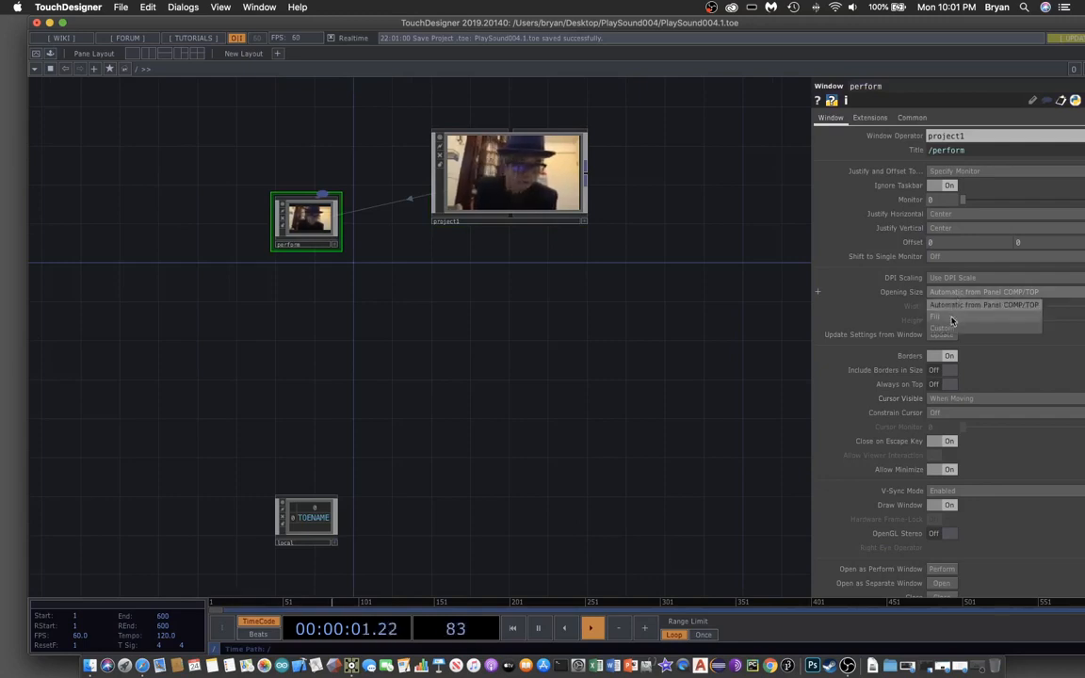
left_click(951, 321)
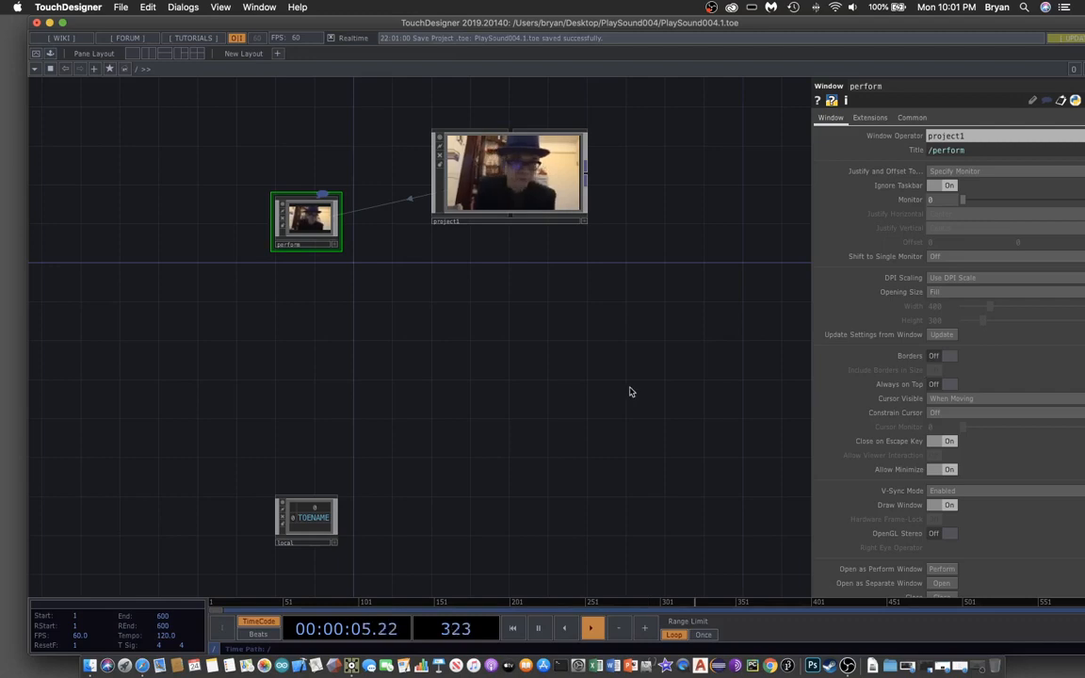
- Return inside project1 and save the project as PlaySound004.2.toe
left_click(516, 157)
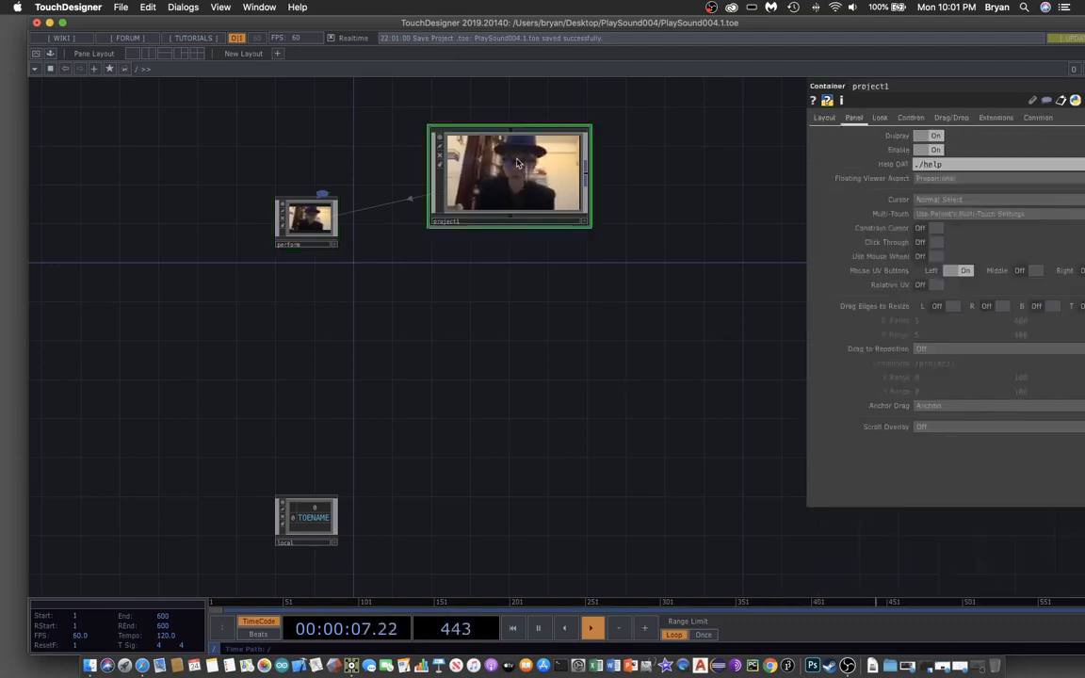
key("i")
left_click(120, 7)
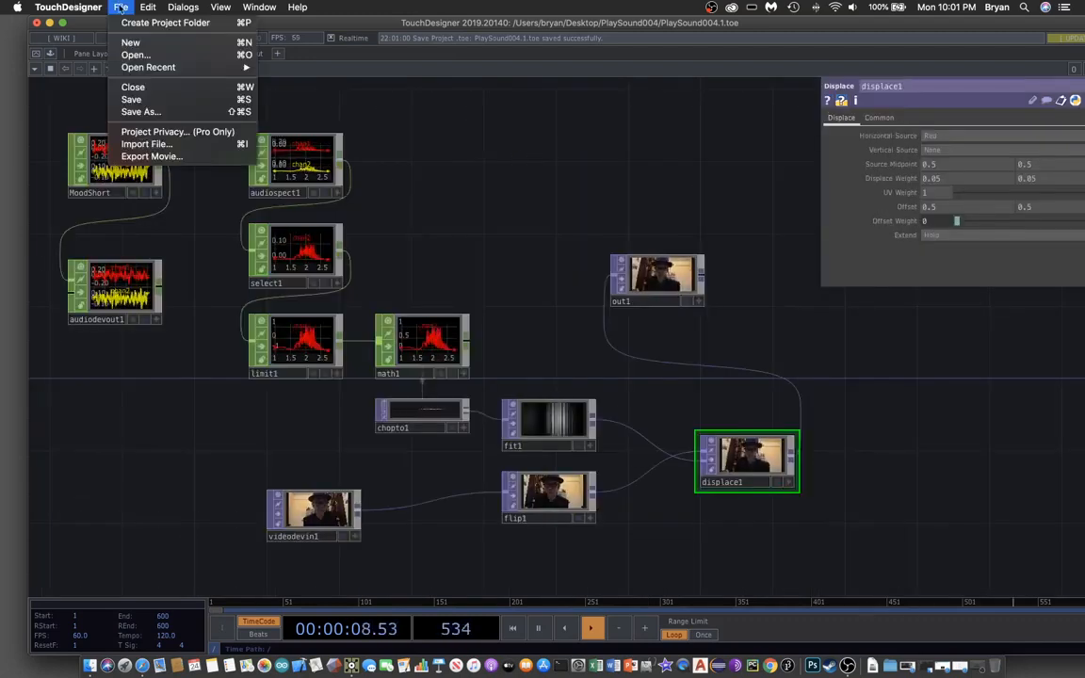
left_click(131, 99)
left_click_drag(312, 25, 294, 26)
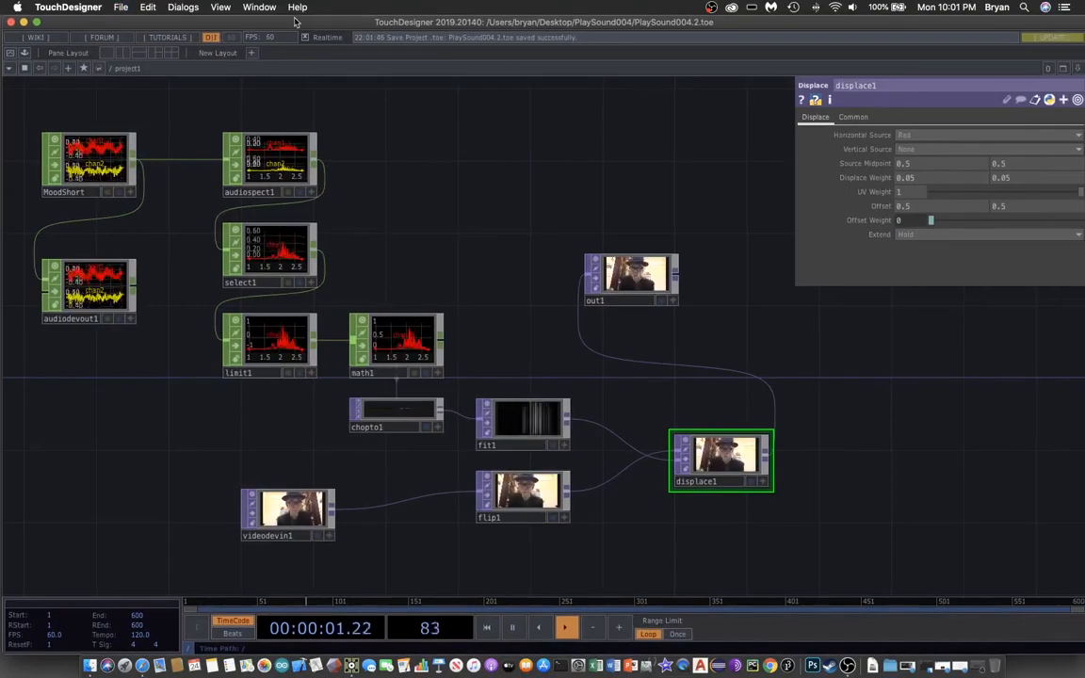
left_click(9, 54)
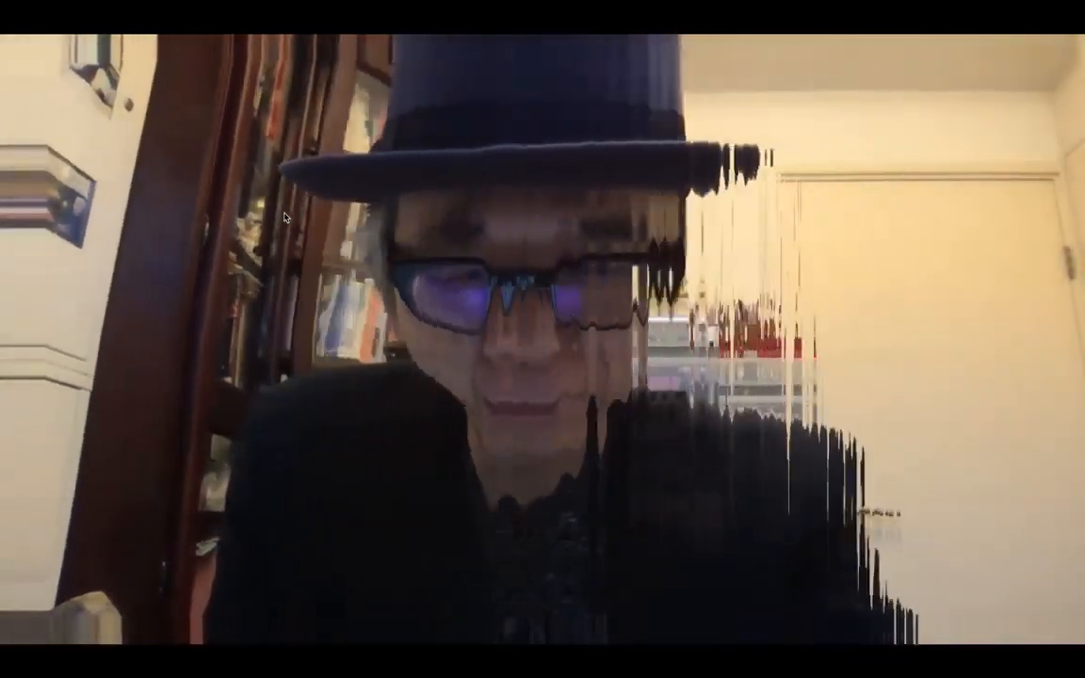
key("XF86AudioRaiseVolume")
key("XF86AudioRaiseVolume")
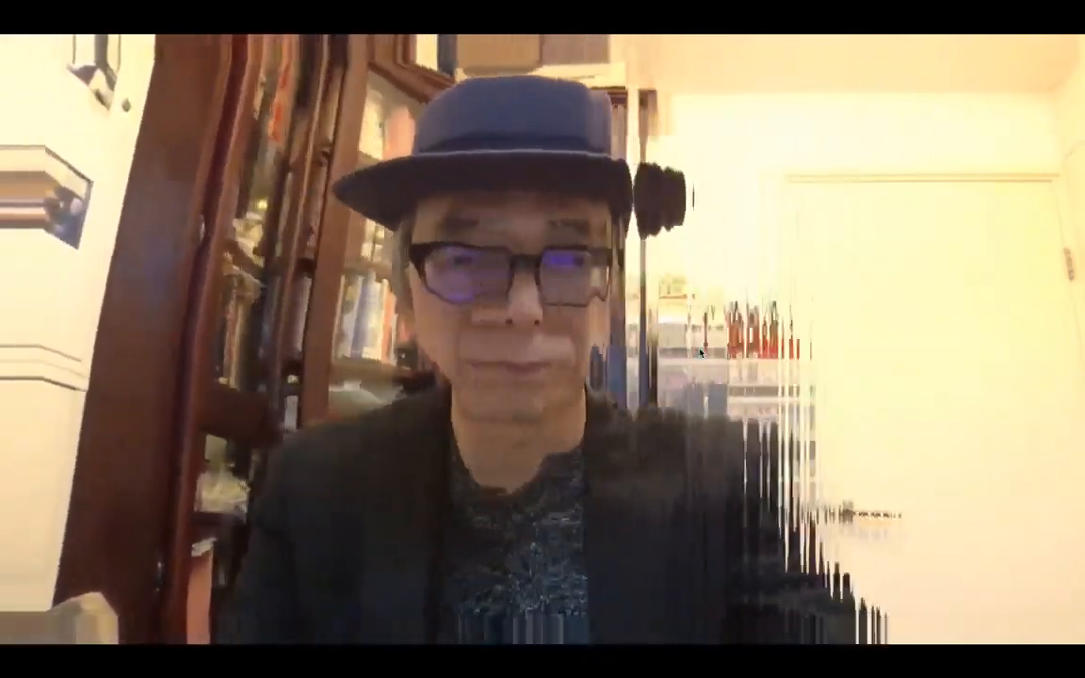
key("XF86AudioLowerVolume")
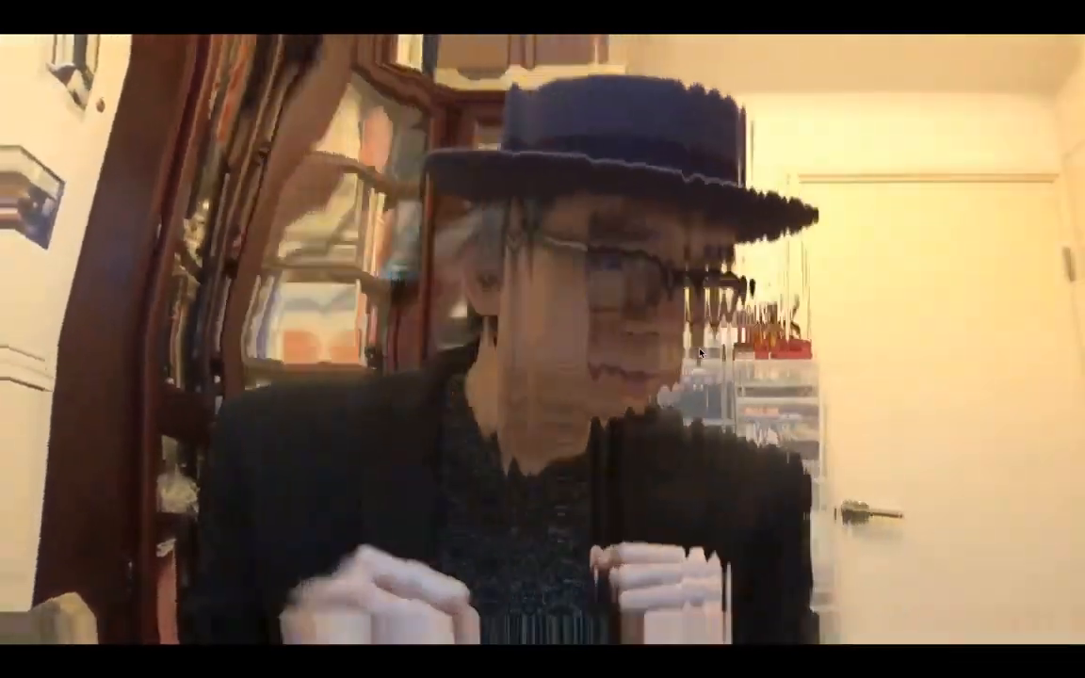
key("XF86AudioLowerVolume")
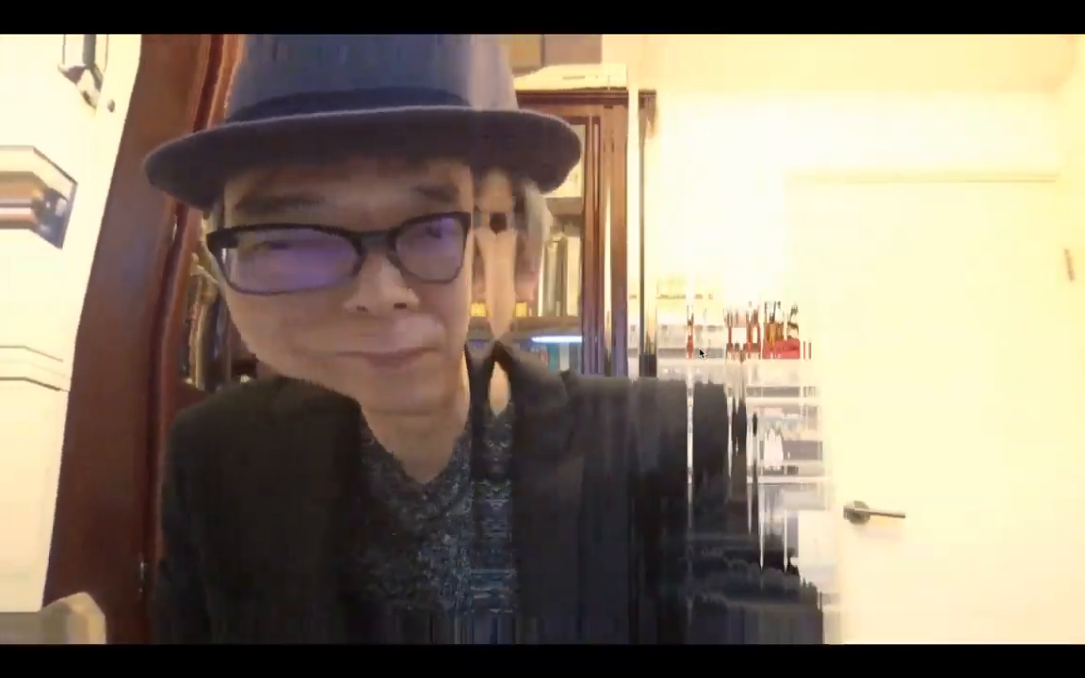
key("Escape")
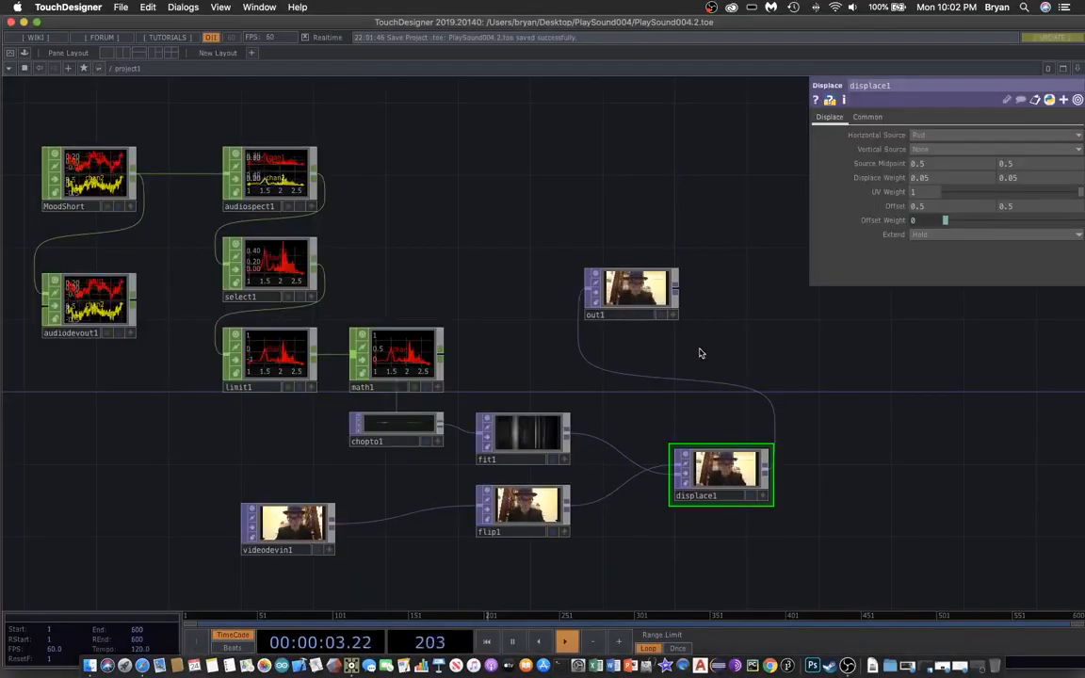